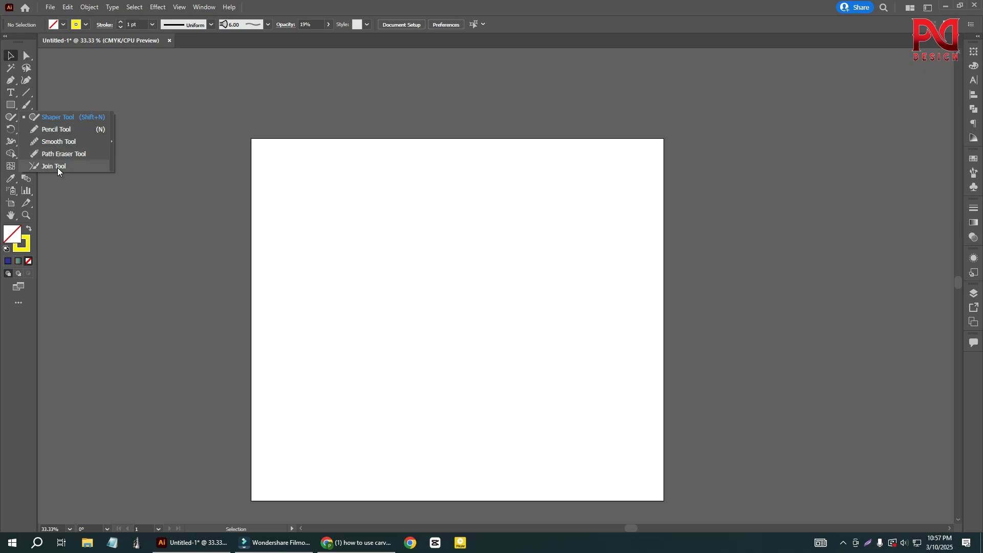
# - Draw a triangle in the upper-left area of the artboard with the Shaper Tool
pyautogui.click(44, 118)
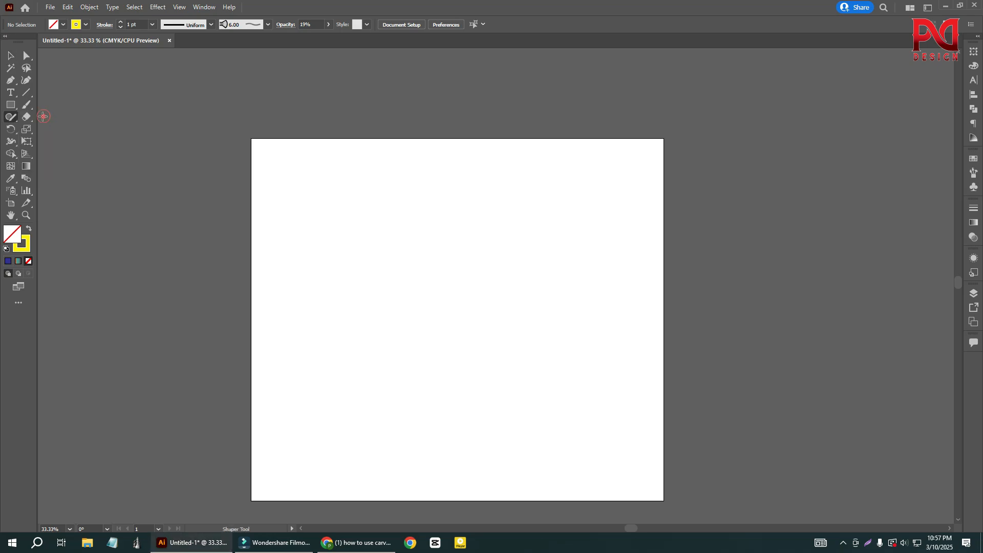
pyautogui.scroll(-2, 443, 281)
pyautogui.scroll(1, 587, 256)
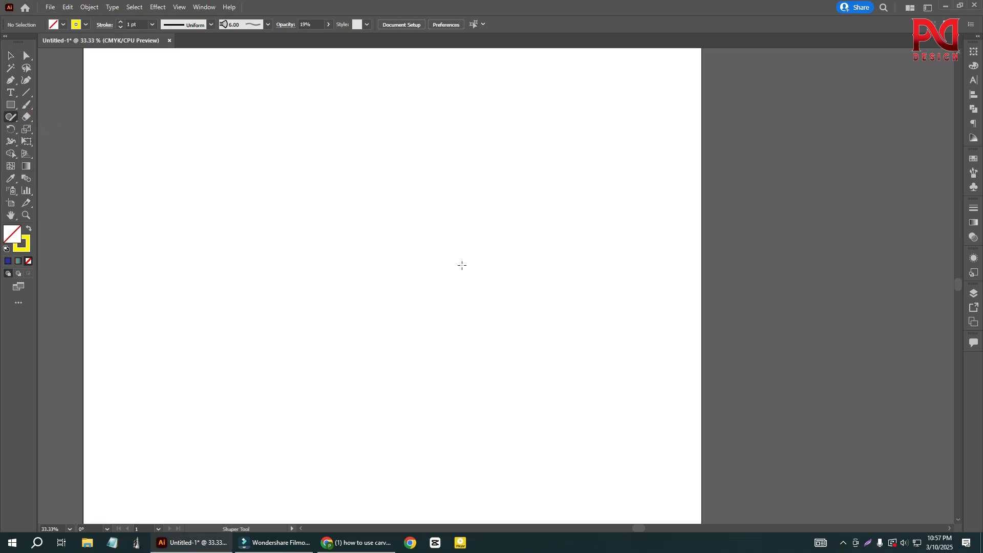
pyautogui.scroll(-1, 461, 264)
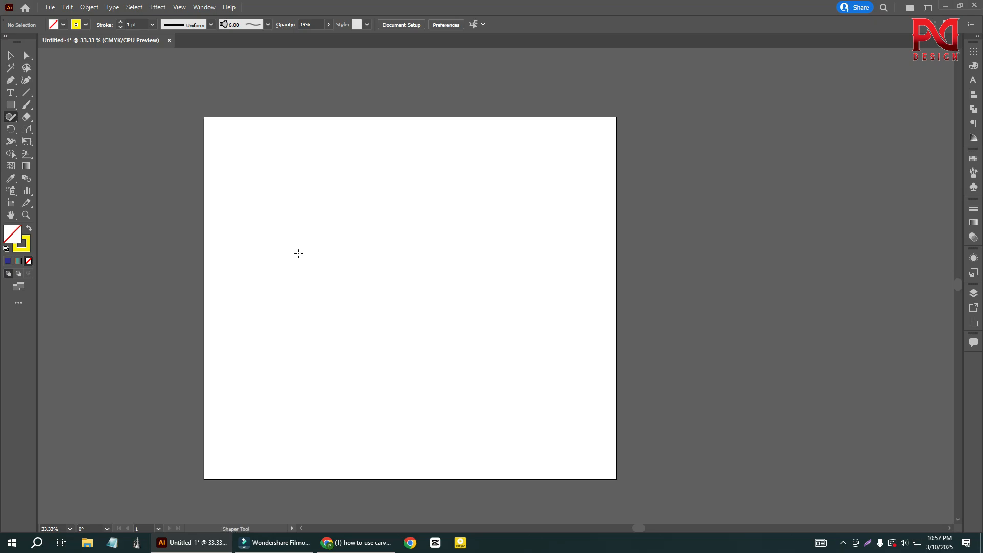
pyautogui.click(11, 104)
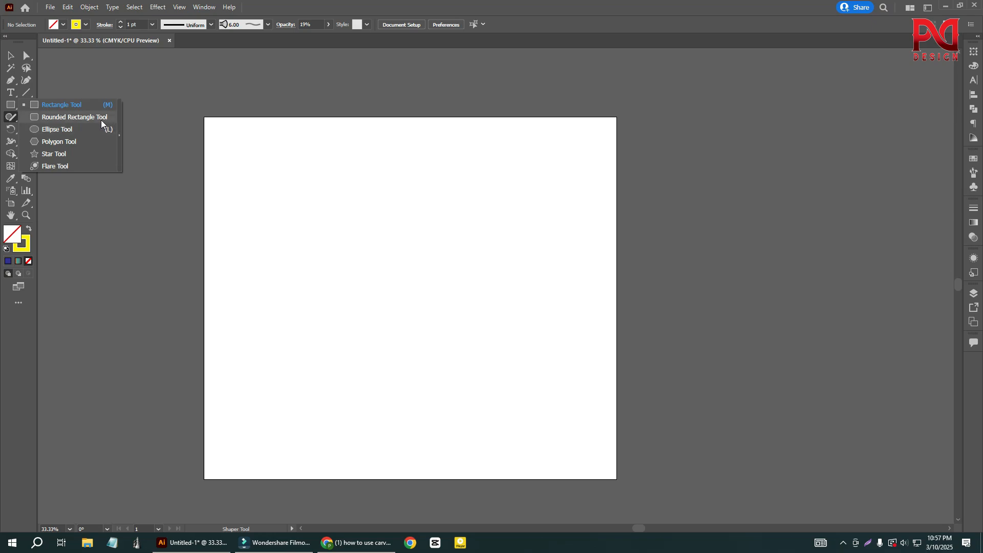
pyautogui.click(12, 117)
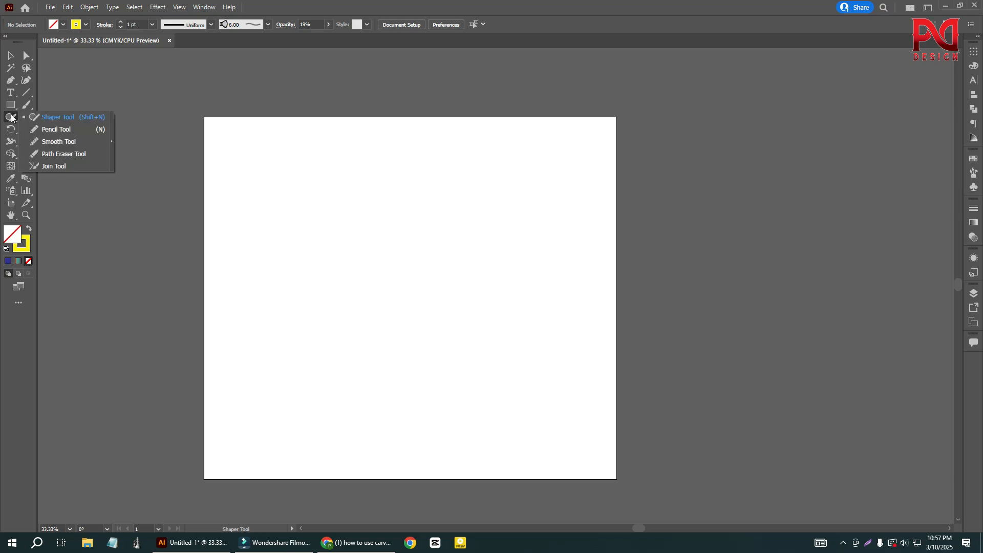
pyautogui.click(56, 118)
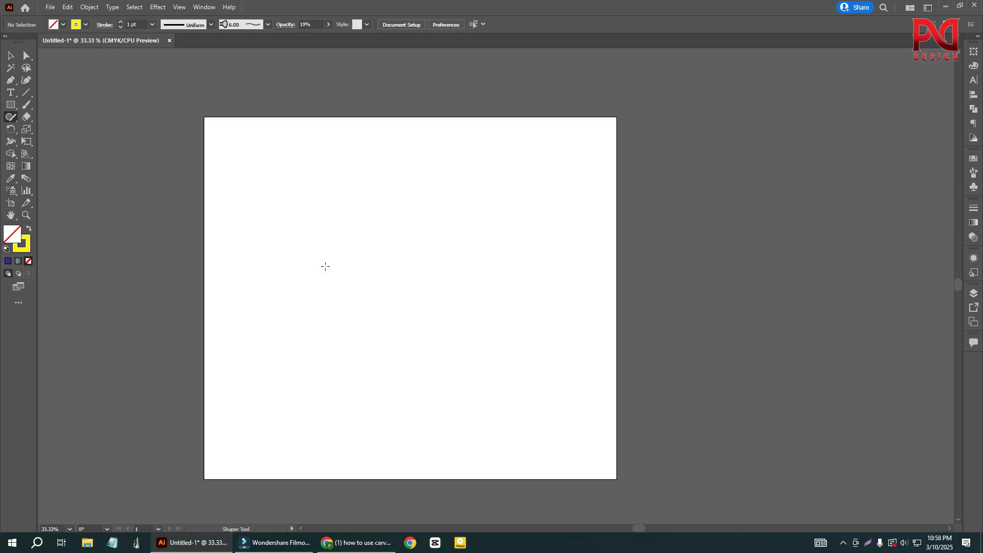
pyautogui.keyDown('alt'); pyautogui.scroll(1, 326, 266); pyautogui.keyUp('alt')
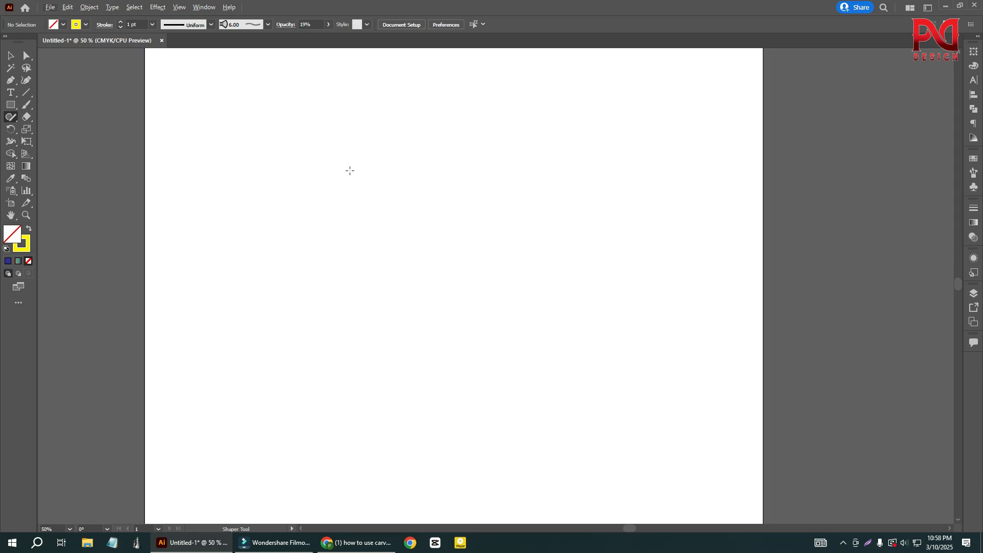
pyautogui.moveTo(349, 170)
pyautogui.mouseDown()
pyautogui.moveTo(283, 256)
pyautogui.moveTo(402, 273)
pyautogui.moveTo(366, 196)
pyautogui.mouseUp()
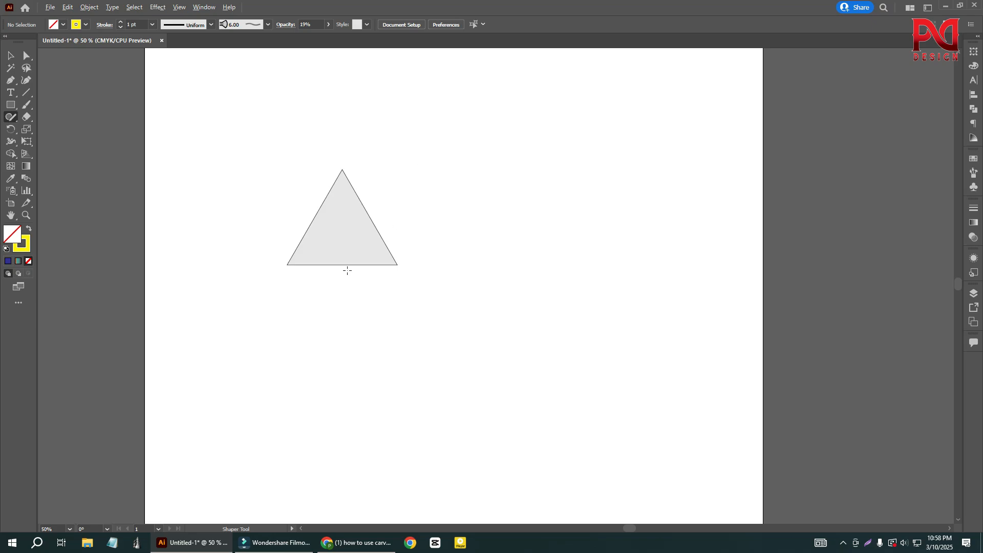
pyautogui.keyDown('alt'); pyautogui.scroll(-1, 347, 270); pyautogui.keyUp('alt')
pyautogui.keyDown('alt'); pyautogui.scroll(1, 351, 271); pyautogui.keyUp('alt')
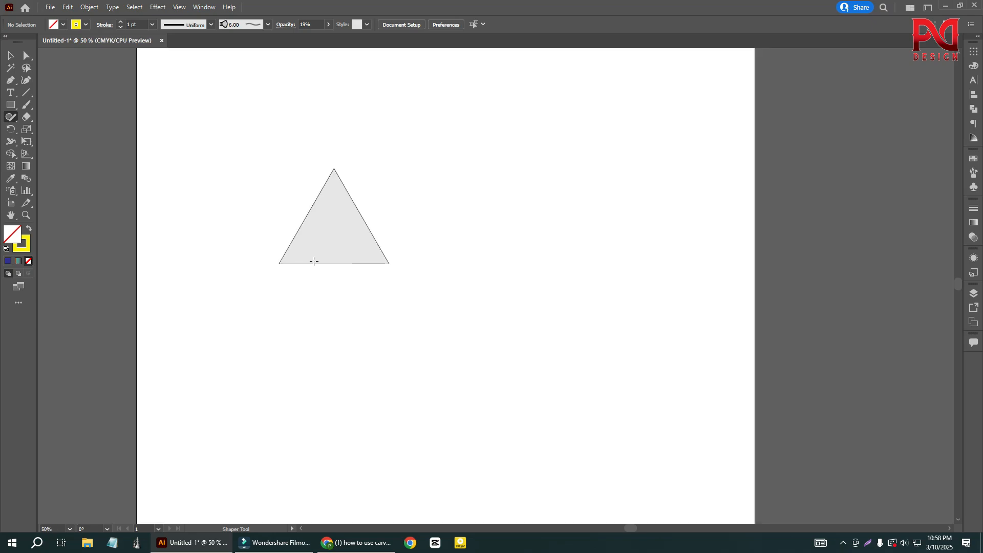
pyautogui.keyDown('alt'); pyautogui.scroll(-1, 314, 261); pyautogui.keyUp('alt')
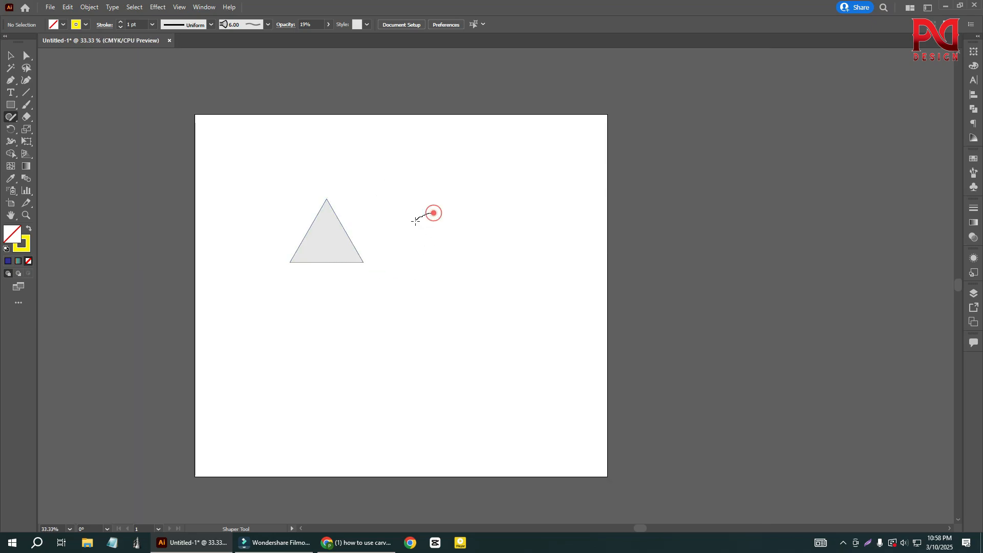
# - Undo a rectangle attempt beside the triangle and draw a circle there with the Shaper Tool
pyautogui.moveTo(416, 221)
pyautogui.mouseDown()
pyautogui.moveTo(438, 244)
pyautogui.moveTo(458, 240)
pyautogui.moveTo(432, 211)
pyautogui.mouseUp()
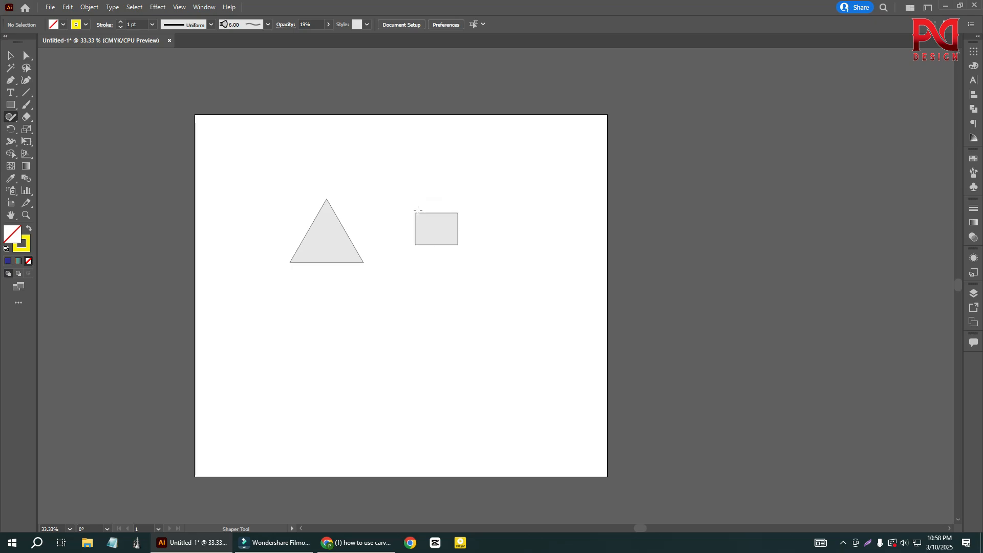
pyautogui.hotkey('ctrl', 'z')
pyautogui.keyDown('alt'); pyautogui.scroll(1, 457, 238); pyautogui.keyUp('alt')
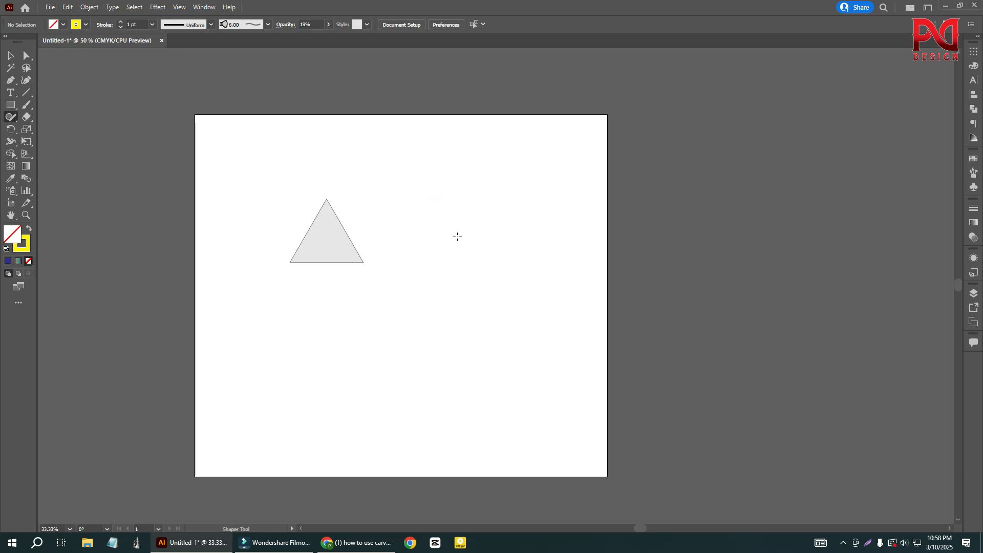
pyautogui.moveTo(432, 207)
pyautogui.mouseDown()
pyautogui.moveTo(404, 220)
pyautogui.moveTo(418, 268)
pyautogui.moveTo(471, 266)
pyautogui.moveTo(479, 224)
pyautogui.moveTo(464, 209)
pyautogui.moveTo(410, 221)
pyautogui.mouseUp()
pyautogui.keyDown('alt'); pyautogui.scroll(-1, 464, 248); pyautogui.keyUp('alt')
pyautogui.scroll(-1, 465, 251)
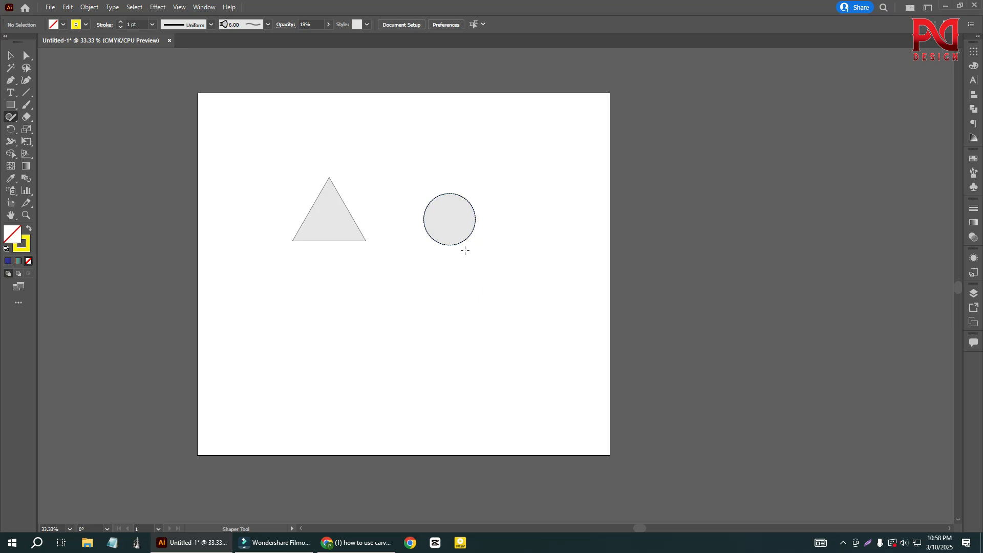
pyautogui.keyDown('alt'); pyautogui.scroll(1, 373, 286); pyautogui.keyUp('alt')
pyautogui.scroll(-1, 361, 283)
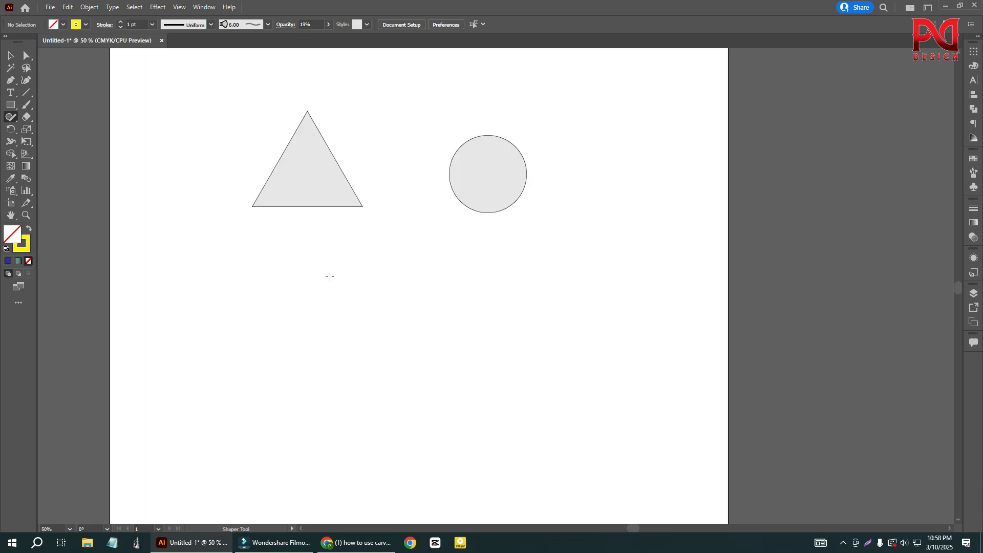
# - Draw a square below the triangle with the Shaper Tool
pyautogui.moveTo(298, 345)
pyautogui.mouseDown()
pyautogui.moveTo(402, 344)
pyautogui.moveTo(407, 256)
pyautogui.mouseUp()
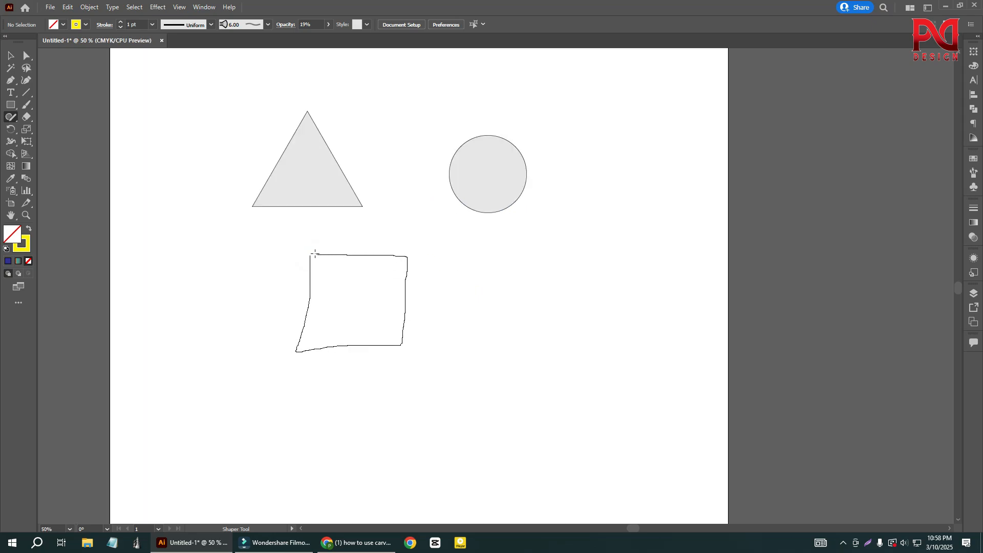
pyautogui.moveTo(315, 253); pyautogui.dragTo(306, 254)
pyautogui.scroll(-1, 362, 264)
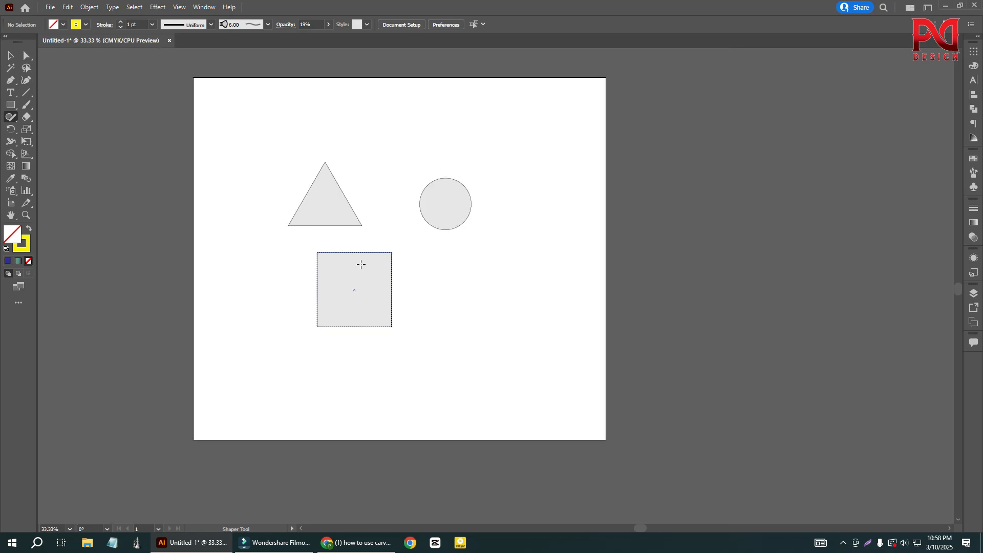
pyautogui.scroll(-1, 488, 278)
# - Draw a flat ellipse beside the square, a smaller ellipse beside the circle and a small circle on the square's other side
pyautogui.moveTo(461, 254)
pyautogui.mouseDown()
pyautogui.moveTo(432, 271)
pyautogui.moveTo(490, 275)
pyautogui.moveTo(518, 262)
pyautogui.mouseUp()
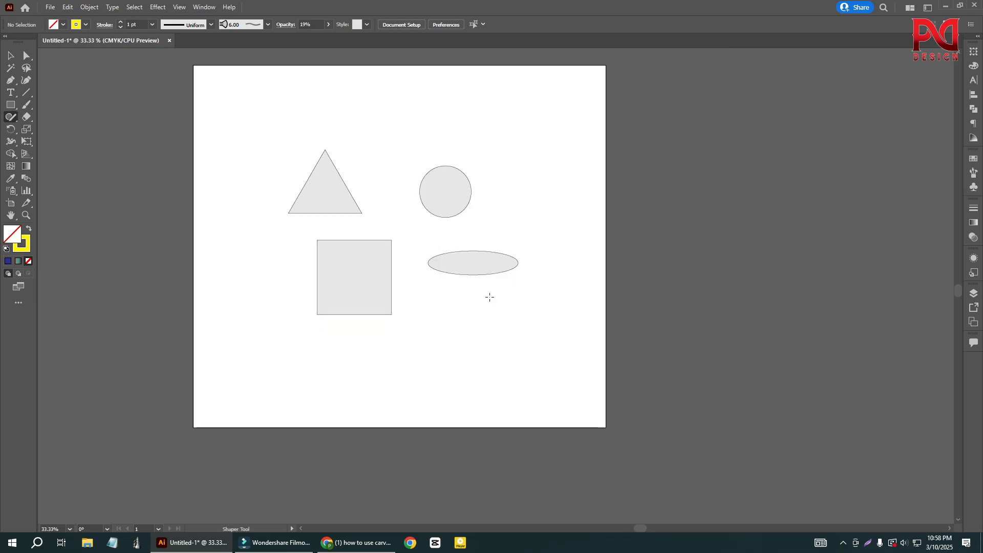
pyautogui.scroll(1, 472, 263)
pyautogui.scroll(3, 481, 309)
pyautogui.moveTo(562, 193)
pyautogui.mouseDown()
pyautogui.moveTo(524, 207)
pyautogui.moveTo(544, 239)
pyautogui.moveTo(600, 218)
pyautogui.moveTo(585, 197)
pyautogui.moveTo(537, 193)
pyautogui.mouseUp()
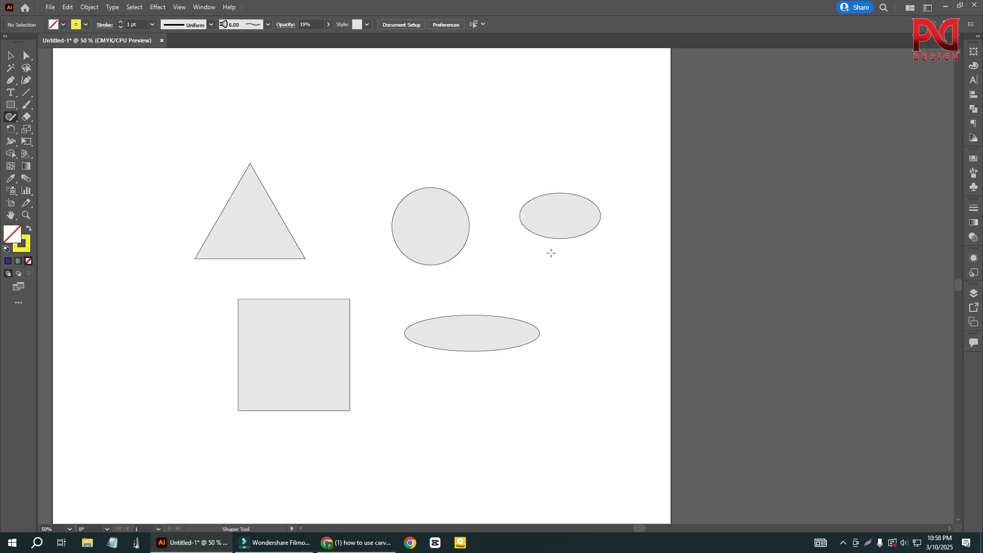
pyautogui.scroll(-2, 519, 246)
pyautogui.scroll(1, 431, 269)
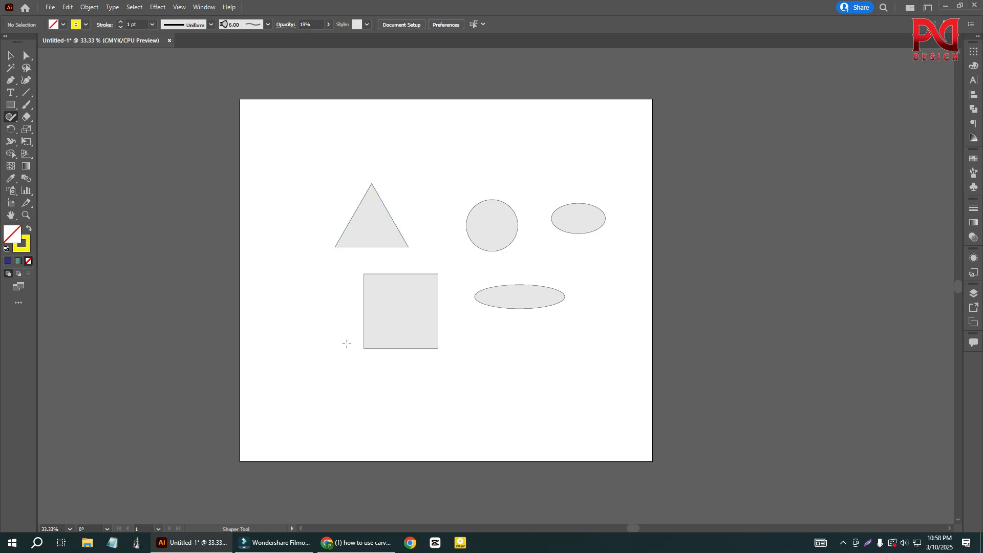
pyautogui.moveTo(292, 308)
pyautogui.mouseDown()
pyautogui.moveTo(275, 322)
pyautogui.moveTo(277, 336)
pyautogui.mouseUp()
pyautogui.moveTo(293, 308); pyautogui.dragTo(294, 307)
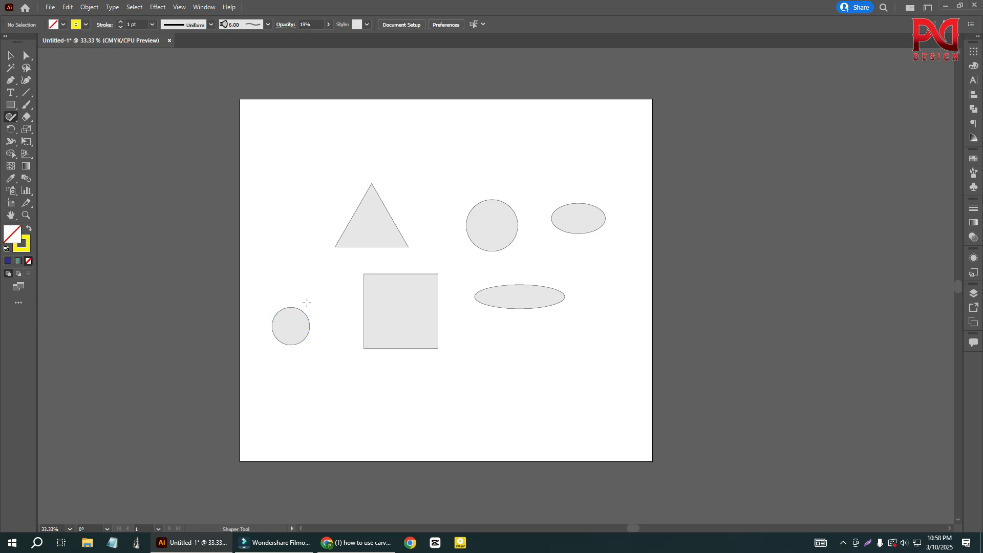
# - Select all the shapes on the artboard and delete them
pyautogui.click(10, 56)
pyautogui.moveTo(240, 153); pyautogui.dragTo(611, 398)
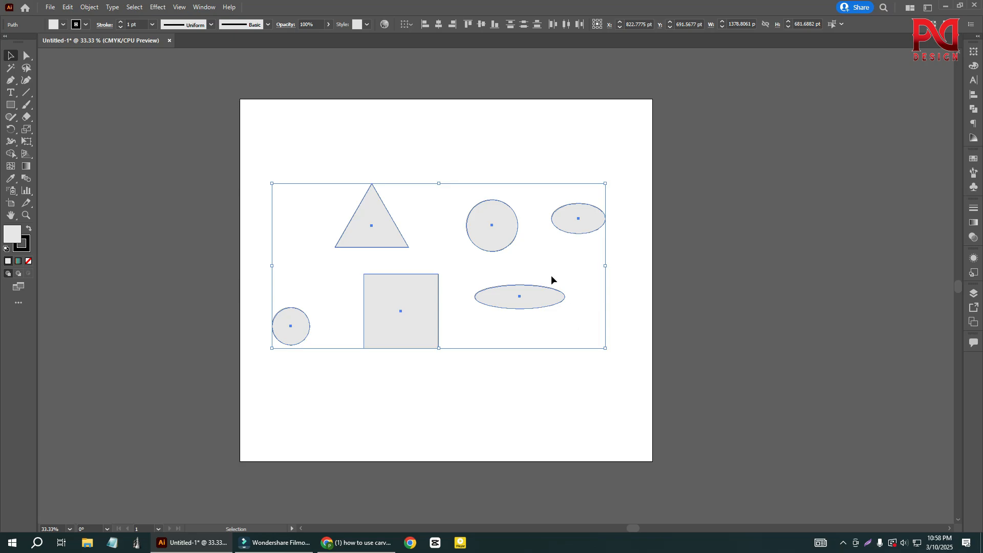
pyautogui.press('Delete')
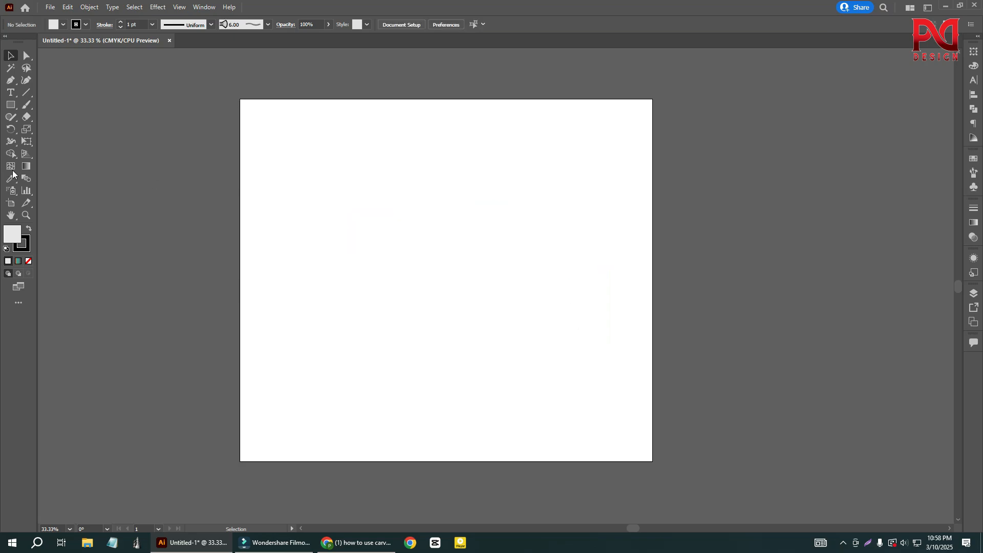
pyautogui.scroll(1, 355, 272)
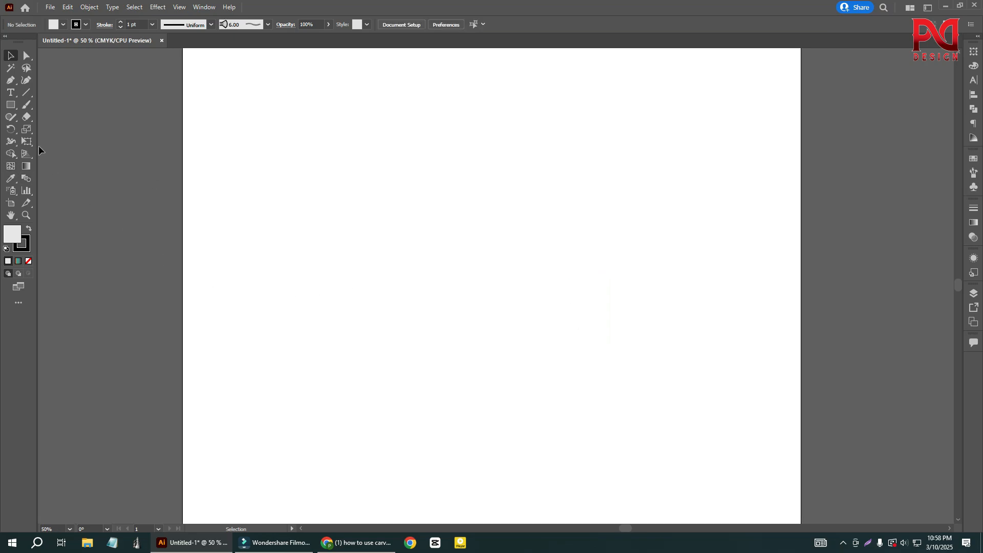
pyautogui.rightClick(12, 105)
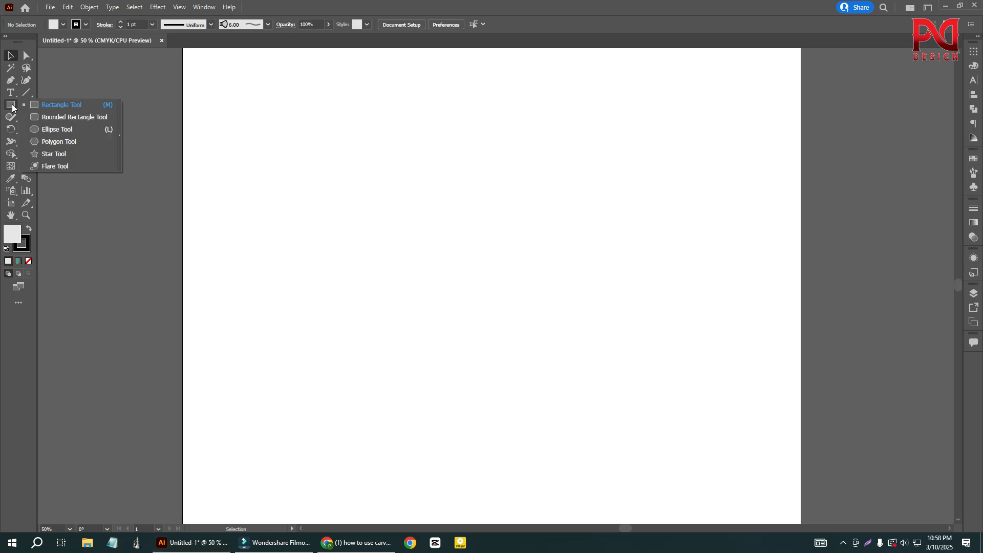
pyautogui.rightClick(11, 94)
pyautogui.click(11, 94)
# - Draw a freehand wavy line across the artboard with the Pencil Tool, about 902 pt wide and 192 pt high
pyautogui.rightClick(11, 117)
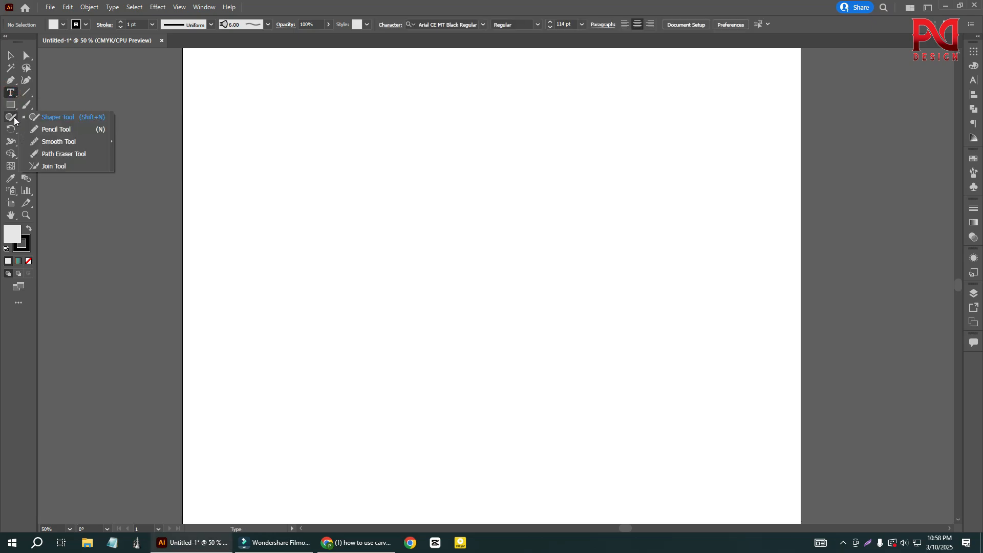
pyautogui.click(65, 131)
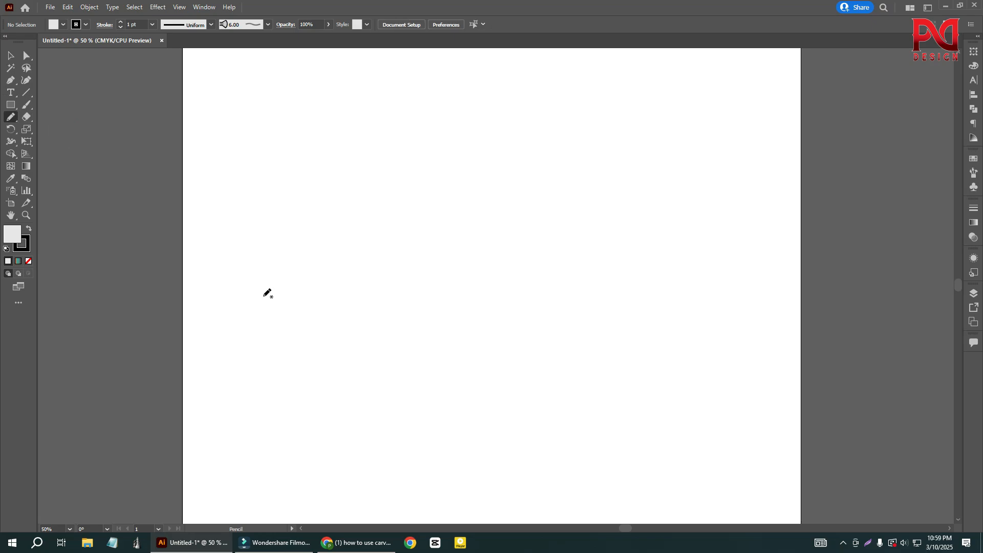
pyautogui.moveTo(263, 297)
pyautogui.mouseDown()
pyautogui.moveTo(277, 250)
pyautogui.moveTo(329, 277)
pyautogui.moveTo(345, 251)
pyautogui.mouseUp()
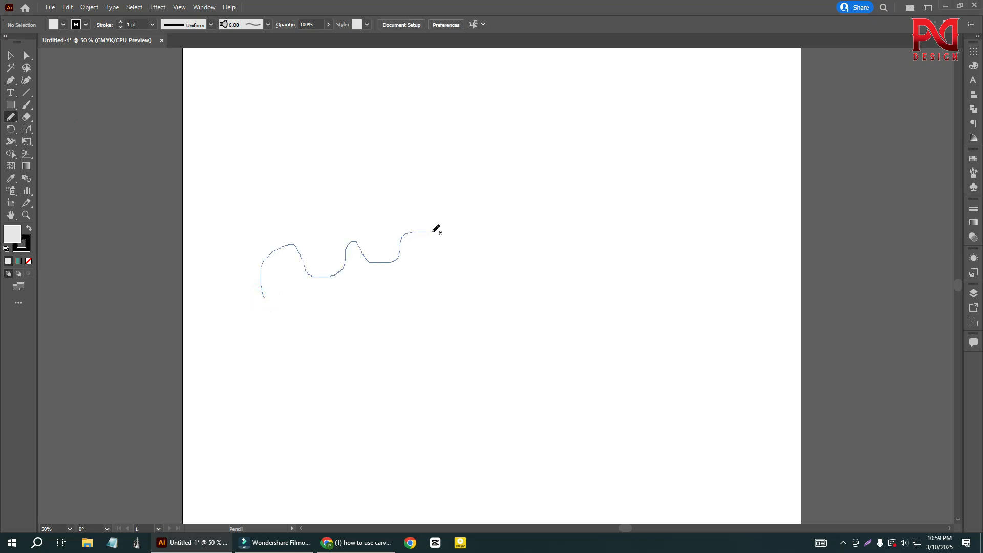
pyautogui.moveTo(591, 235); pyautogui.dragTo(591, 235)
pyautogui.hotkey('ctrl', '+')
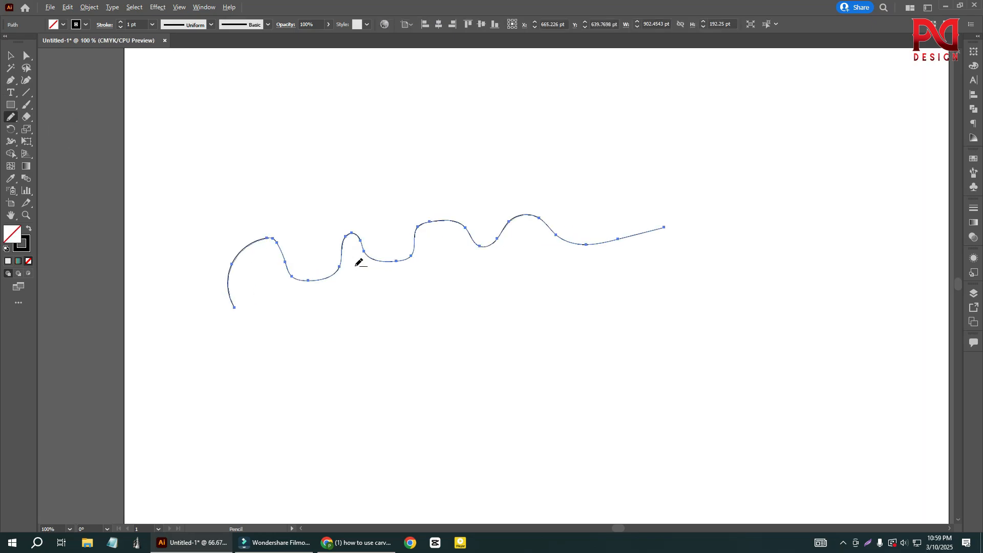
pyautogui.hotkey('ctrl', '+')
pyautogui.hotkey('ctrl', '-')
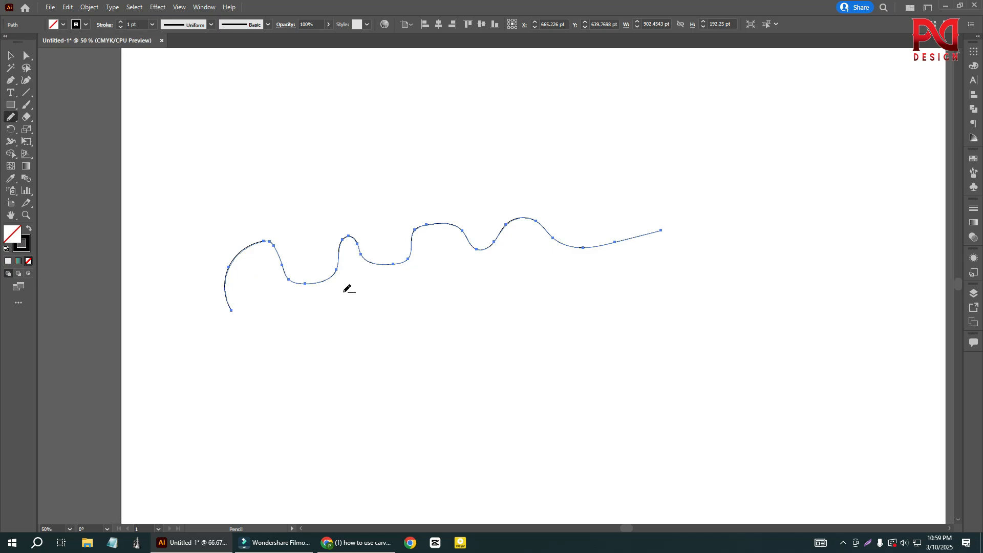
# - Draw a signature-like pencil stroke with a long diagonal tail above the wavy line, about 1595 pt wide and 479 pt high
pyautogui.hotkey('ctrl', '-')
pyautogui.hotkey('ctrl', '-')
pyautogui.moveTo(305, 258)
pyautogui.mouseDown()
pyautogui.moveTo(314, 221)
pyautogui.moveTo(351, 215)
pyautogui.moveTo(296, 248)
pyautogui.moveTo(678, 144)
pyautogui.mouseUp()
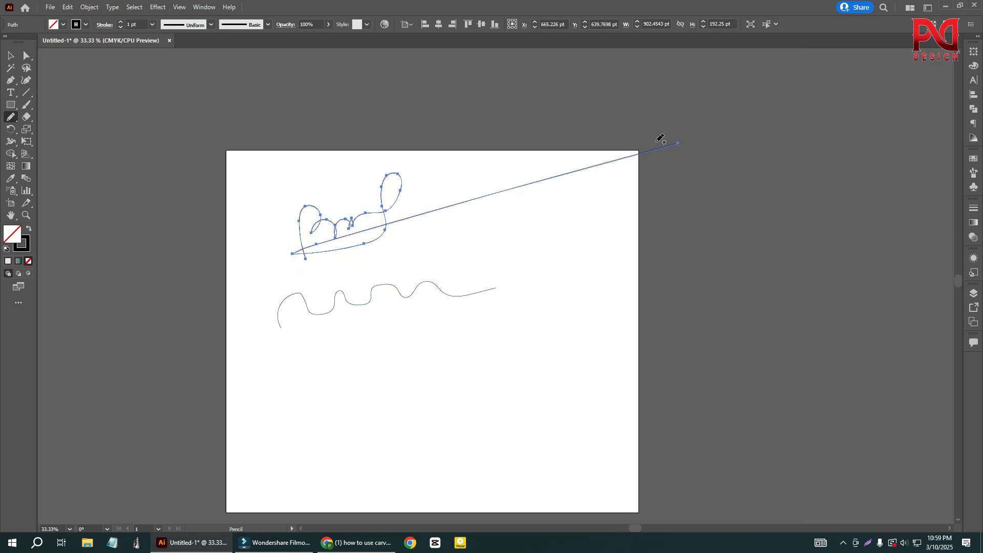
# - Move the signature-like stroke below the wavy line and deselect it
pyautogui.click(12, 56)
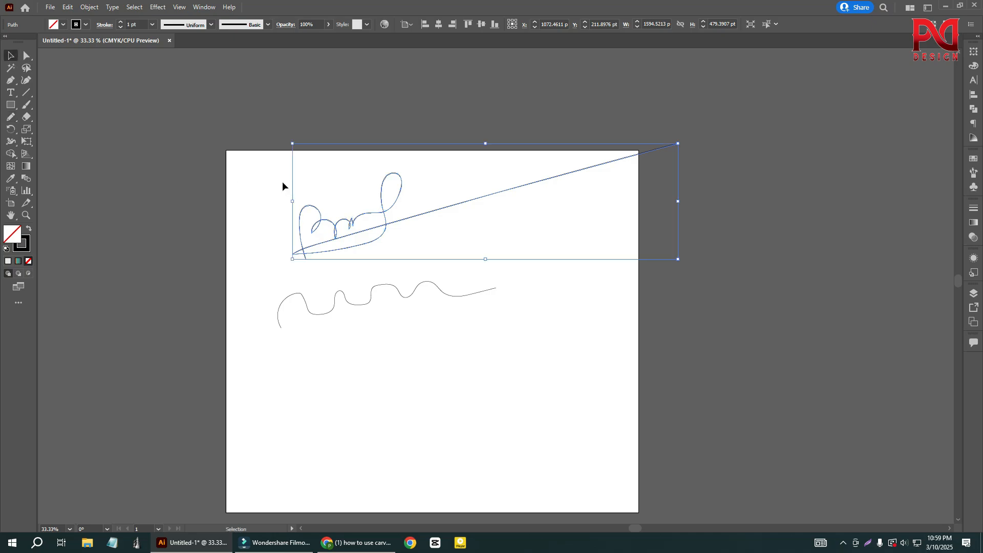
pyautogui.click(281, 181)
pyautogui.scroll(-1, 413, 277)
pyautogui.moveTo(409, 206); pyautogui.dragTo(388, 369)
pyautogui.click(448, 202)
pyautogui.scroll(1, 407, 327)
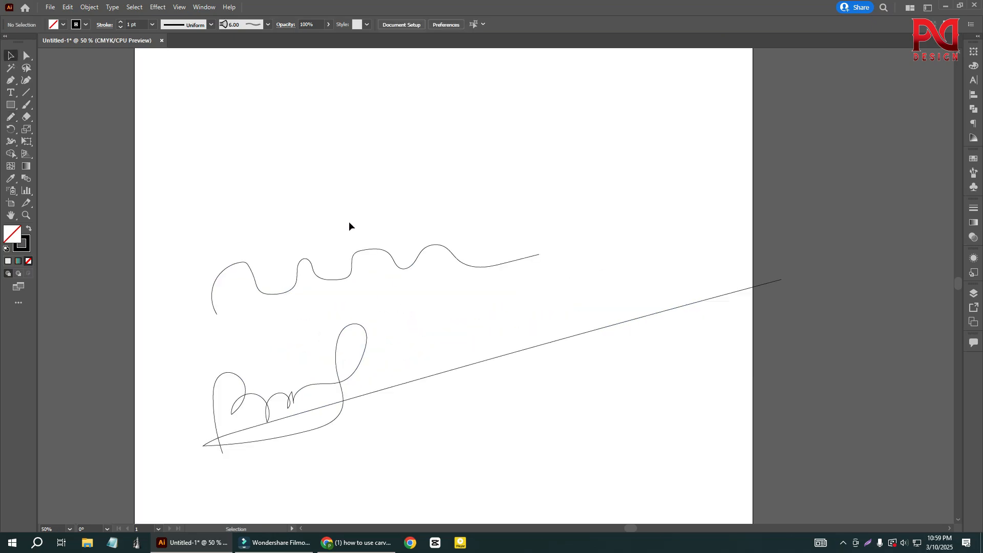
# - Move the wavy line up and to the right, to about X 814 pt, Y 439 pt
pyautogui.moveTo(348, 224)
pyautogui.mouseDown()
pyautogui.moveTo(371, 281)
pyautogui.moveTo(353, 192)
pyautogui.mouseUp()
pyautogui.moveTo(374, 264)
pyautogui.mouseDown()
pyautogui.moveTo(343, 177)
pyautogui.moveTo(409, 181)
pyautogui.mouseUp()
pyautogui.scroll(-1, 334, 295)
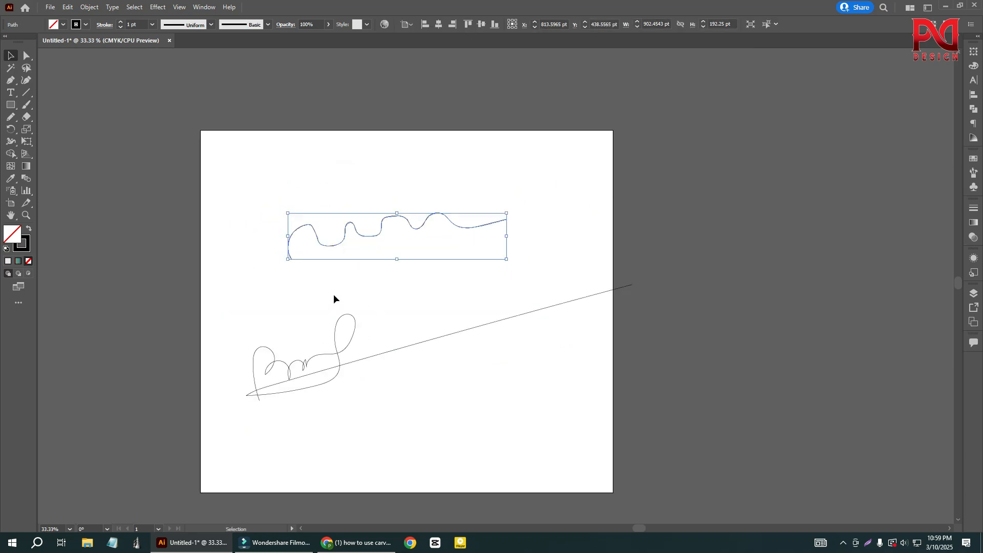
pyautogui.scroll(-1, 350, 348)
pyautogui.scroll(1, 106, 149)
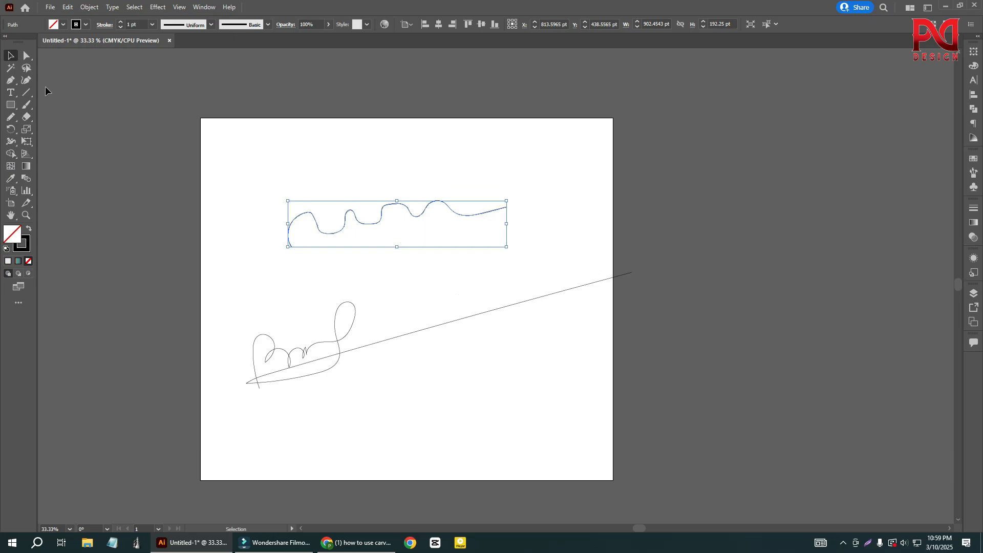
# - Draw a circle about 62 pt wide near the artboard's upper-left corner, copy it horizontally to the right, and fill both with black without stroke
pyautogui.click(10, 104)
pyautogui.click(46, 129)
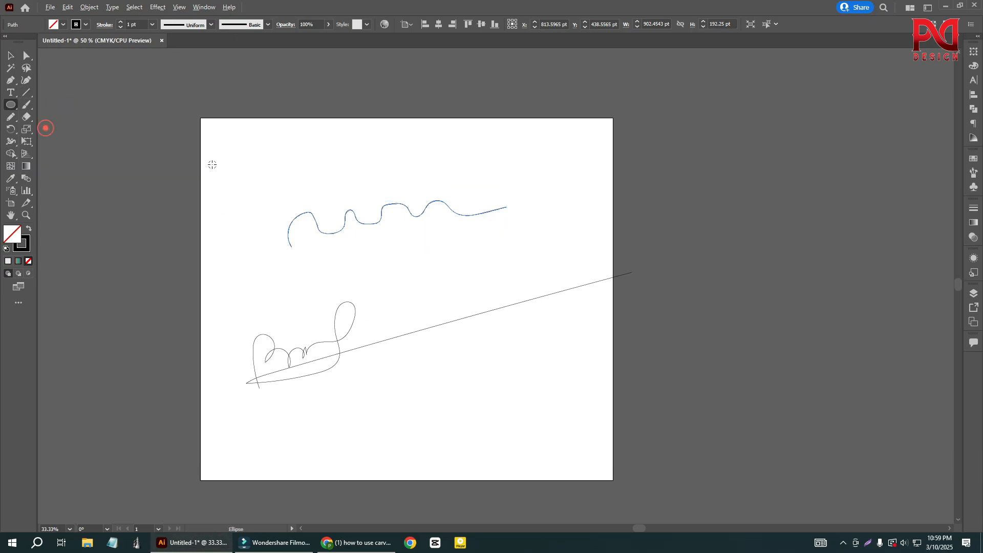
pyautogui.scroll(1, 210, 165)
pyautogui.moveTo(238, 160)
pyautogui.mouseDown()
pyautogui.moveTo(251, 170)
pyautogui.moveTo(444, 163)
pyautogui.mouseUp()
pyautogui.click(10, 54)
pyautogui.hotkey('shift', 'x')
# - Apply the red, teal and black linear gradient to the left circle's fill and deselect it
pyautogui.click(239, 160)
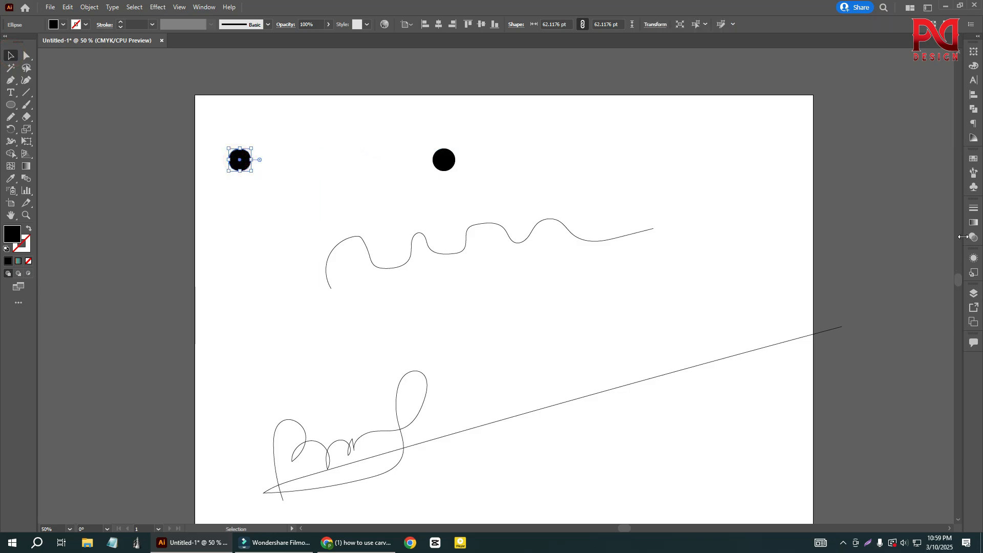
pyautogui.click(974, 223)
pyautogui.click(890, 220)
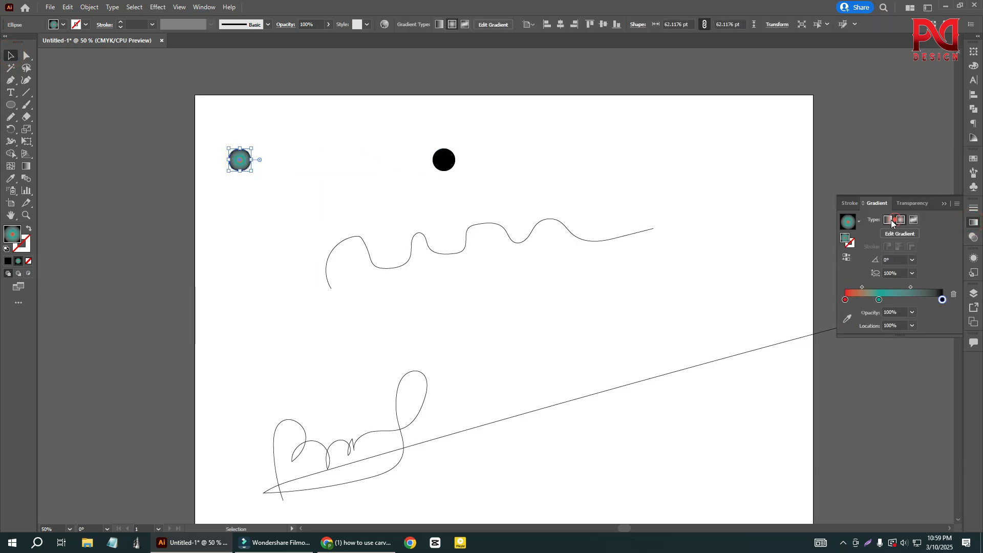
pyautogui.click(593, 138)
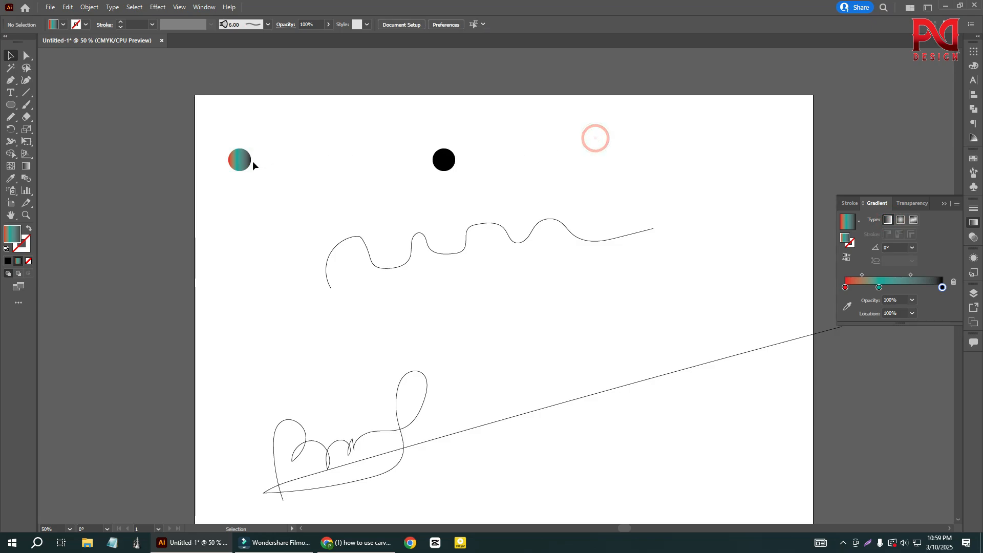
# - Copy the left circle's gradient fill onto the black circle with the Eyedropper Tool
pyautogui.keyDown('alt'); pyautogui.keyDown('shift'); pyautogui.moveTo(253, 161); pyautogui.dragTo(407, 177); pyautogui.keyUp('shift'); pyautogui.keyUp('alt')
pyautogui.hotkey('ctrl', 'z')
pyautogui.moveTo(441, 143); pyautogui.dragTo(464, 193)
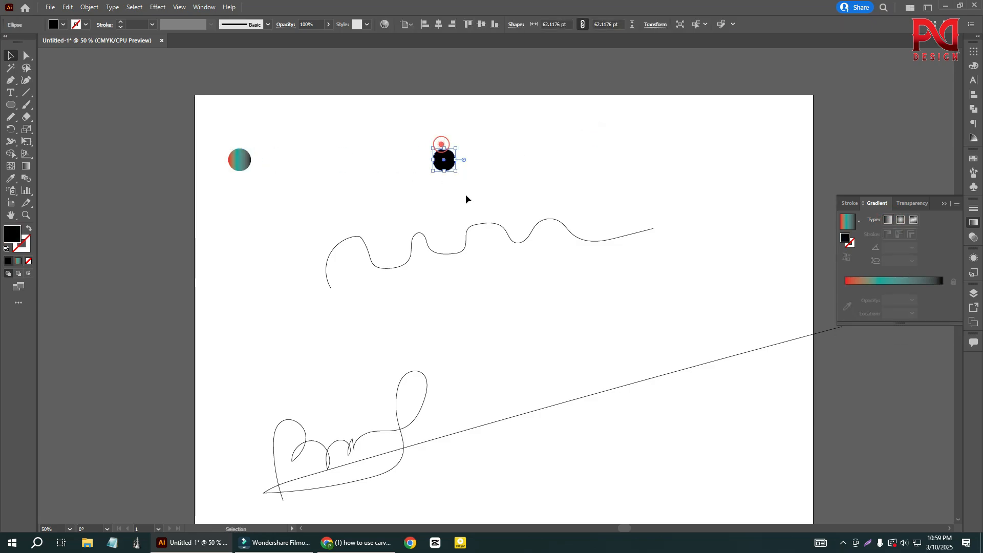
pyautogui.click(10, 178)
pyautogui.click(235, 161)
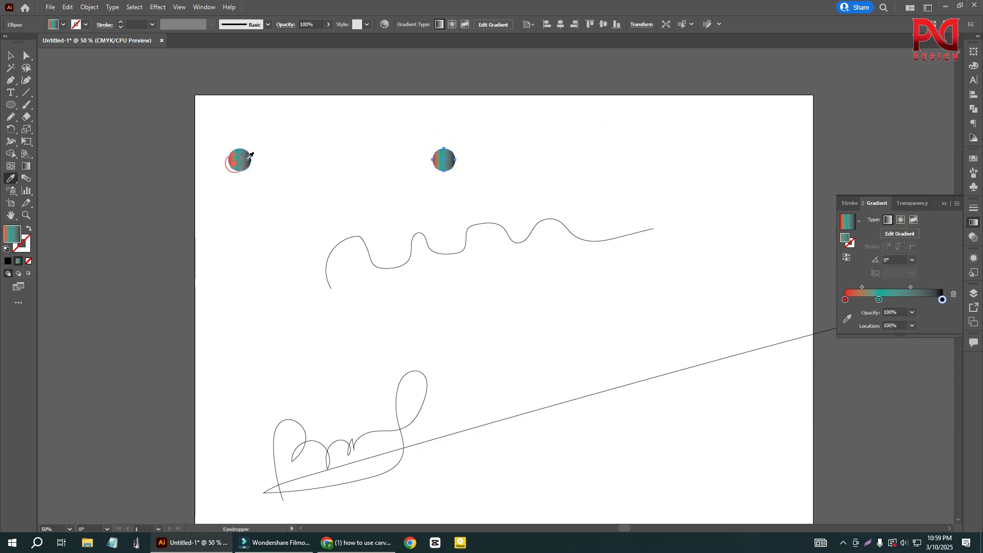
# - Blend the two gradient circles using 100 specified steps, and deselect the resulting blend
pyautogui.click(10, 55)
pyautogui.moveTo(211, 125); pyautogui.dragTo(498, 172)
pyautogui.doubleClick(26, 178)
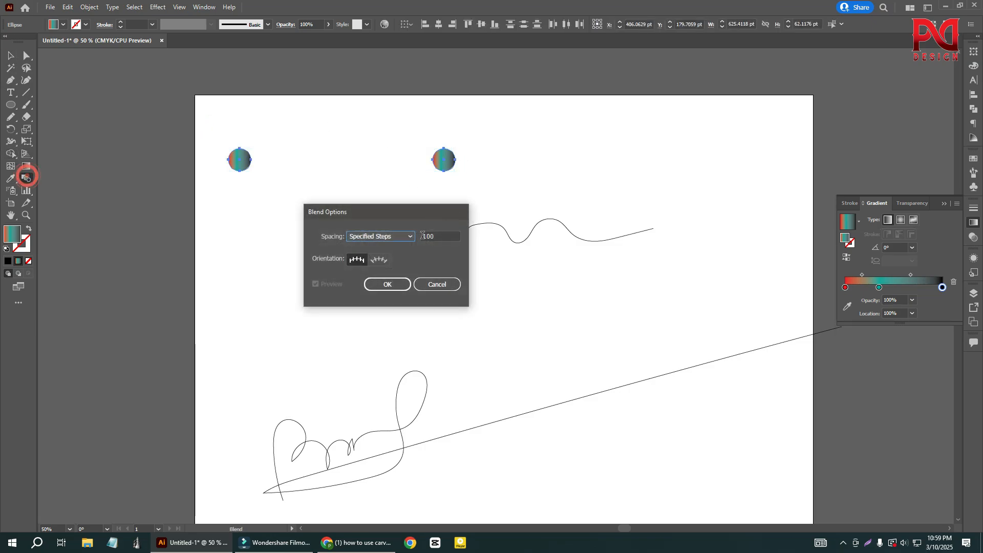
pyautogui.click(408, 281)
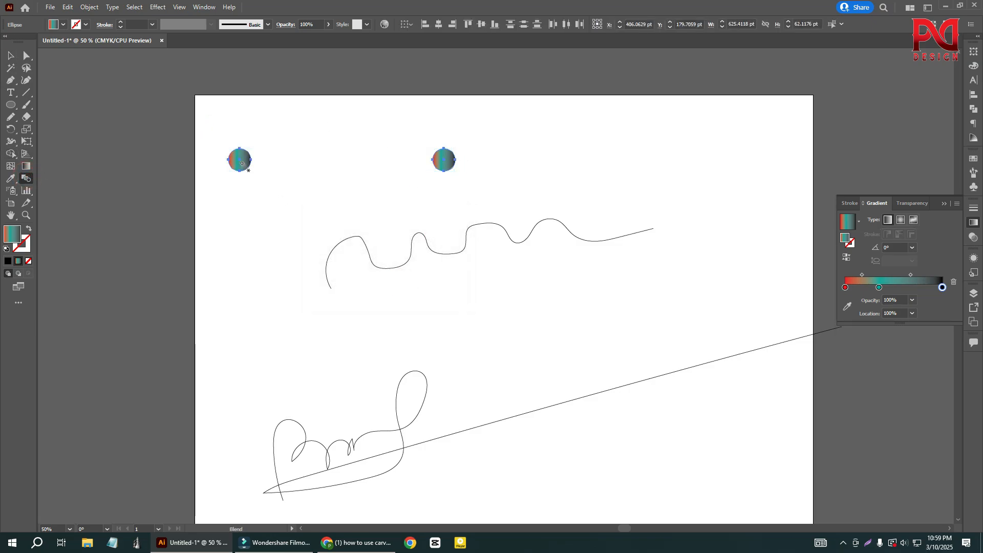
pyautogui.click(451, 161)
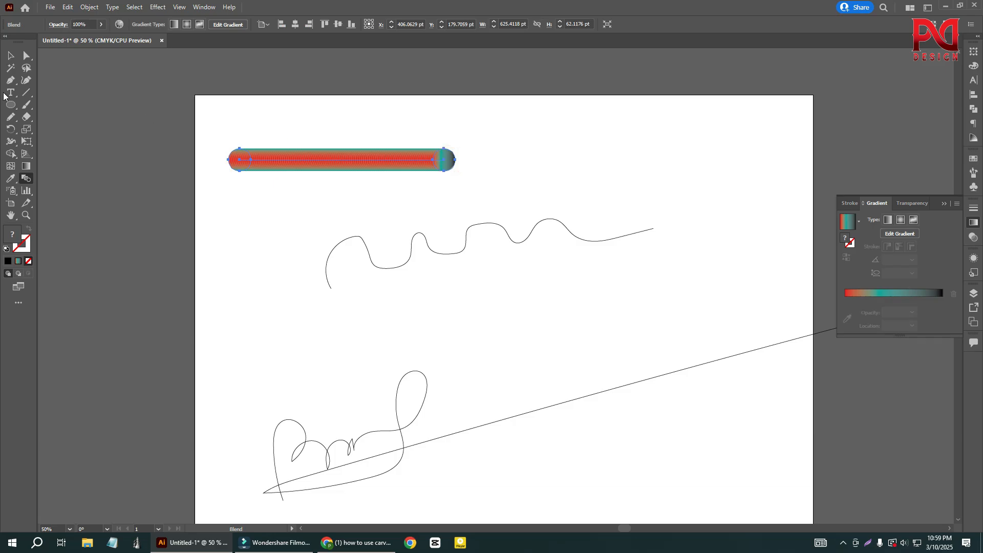
pyautogui.click(11, 55)
pyautogui.click(275, 263)
pyautogui.scroll(-2, 275, 263)
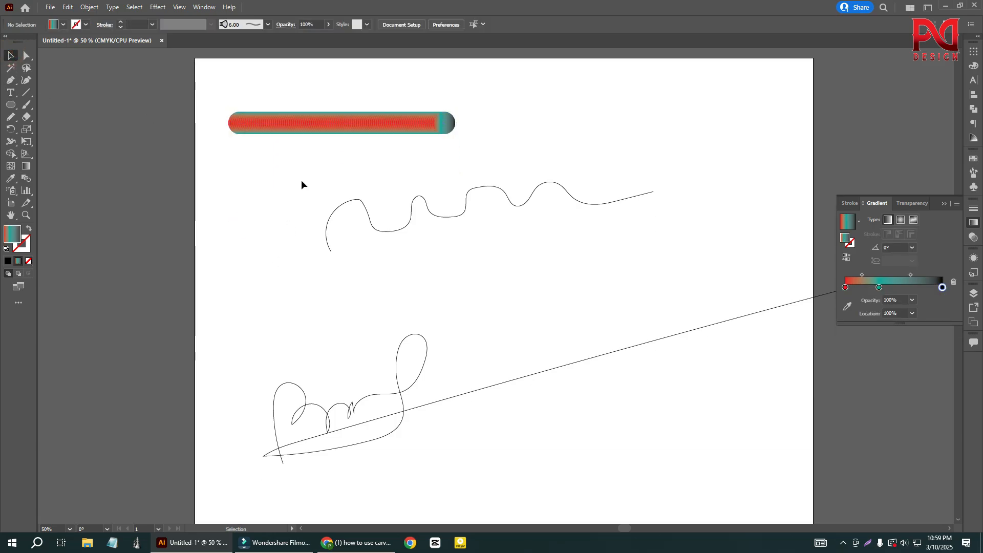
# - Select the wavy line together with the circle blend and replace the blend's spine with that line
pyautogui.moveTo(301, 184); pyautogui.dragTo(345, 247)
pyautogui.keyDown('shift'); pyautogui.click(336, 123); pyautogui.keyUp('shift')
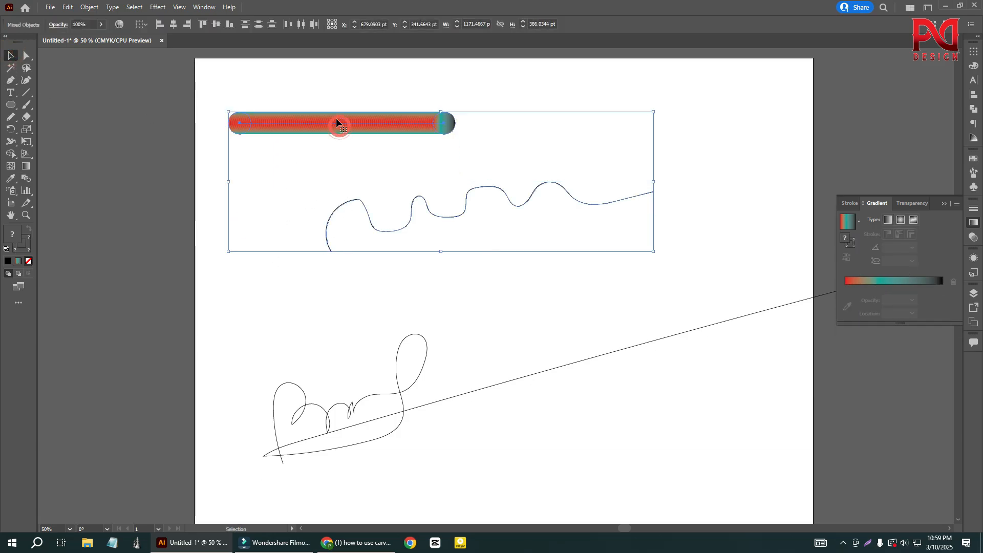
pyautogui.click(83, 8)
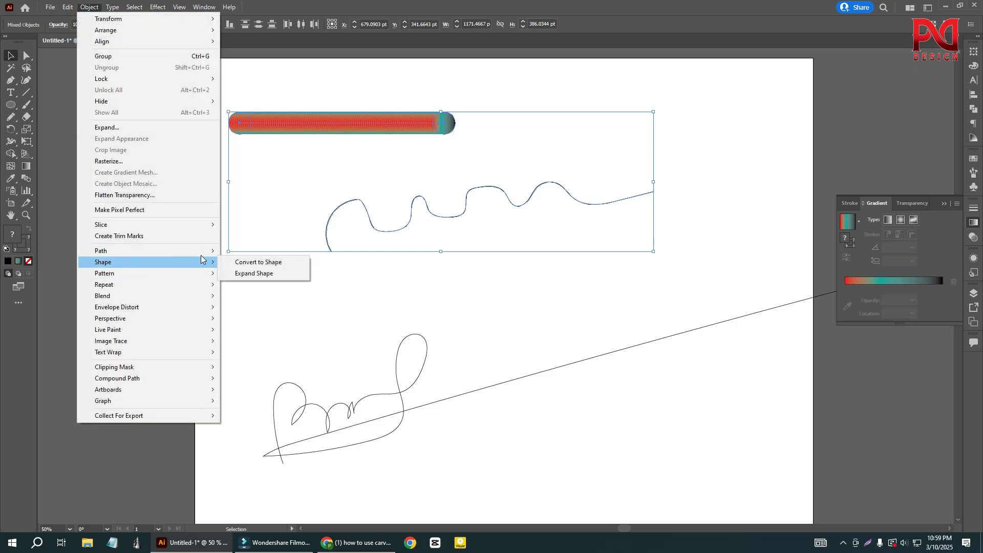
pyautogui.moveTo(189, 249)
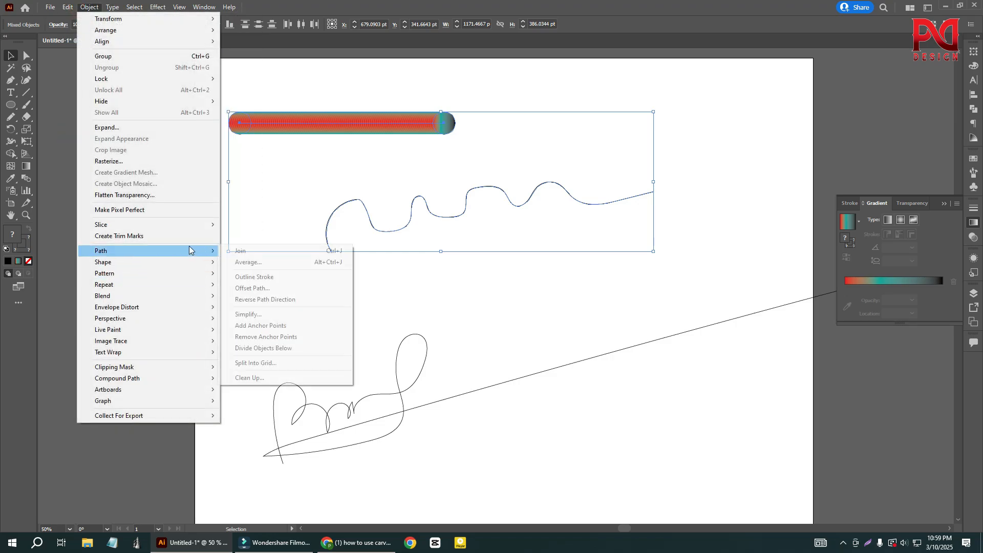
pyautogui.click(179, 293)
pyautogui.click(281, 352)
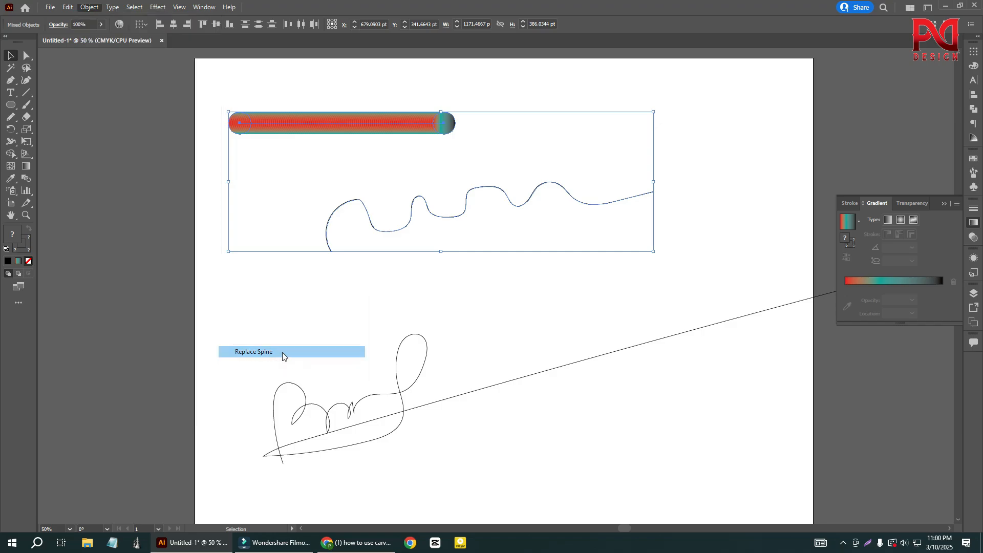
pyautogui.click(258, 284)
pyautogui.moveTo(299, 148); pyautogui.dragTo(397, 282)
pyautogui.scroll(-1, 358, 281)
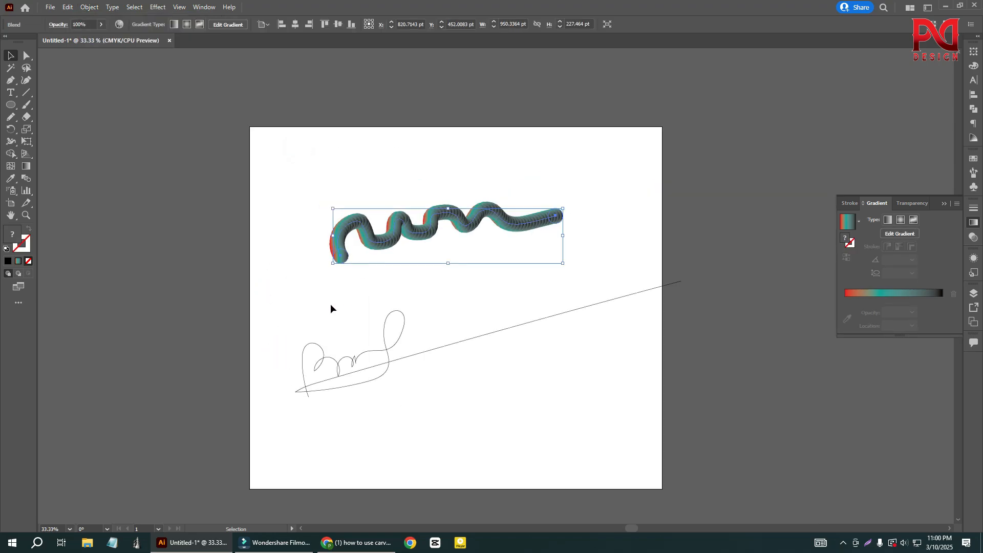
pyautogui.click(329, 303)
pyautogui.scroll(1, 453, 257)
# - Set the wavy blend's spacing to 39 specified steps and deselect it
pyautogui.moveTo(299, 137); pyautogui.dragTo(358, 265)
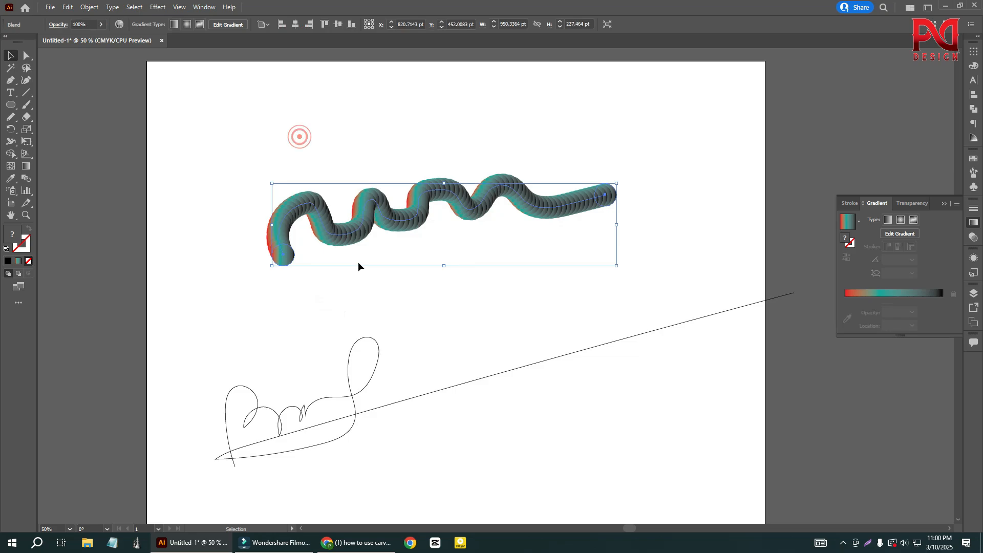
pyautogui.doubleClick(30, 178)
pyautogui.moveTo(402, 215); pyautogui.dragTo(612, 222)
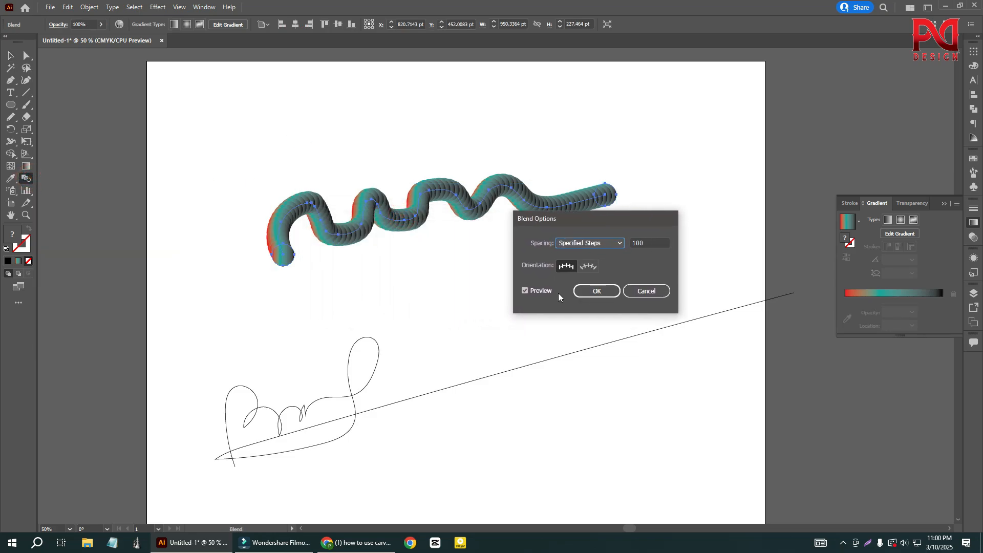
pyautogui.doubleClick(635, 244)
pyautogui.scroll(14, 651, 243)
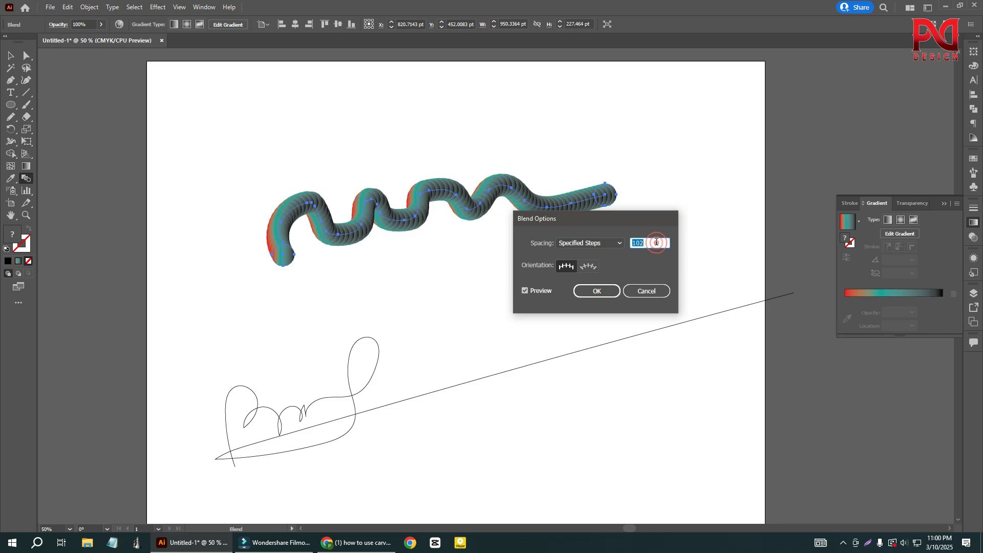
pyautogui.scroll(-20, 657, 242)
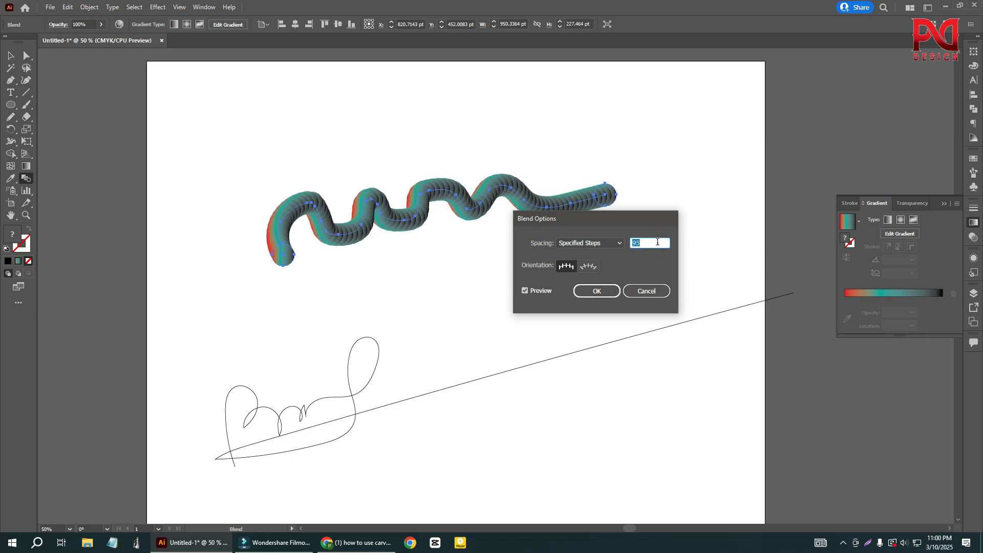
pyautogui.scroll(-20, 658, 243)
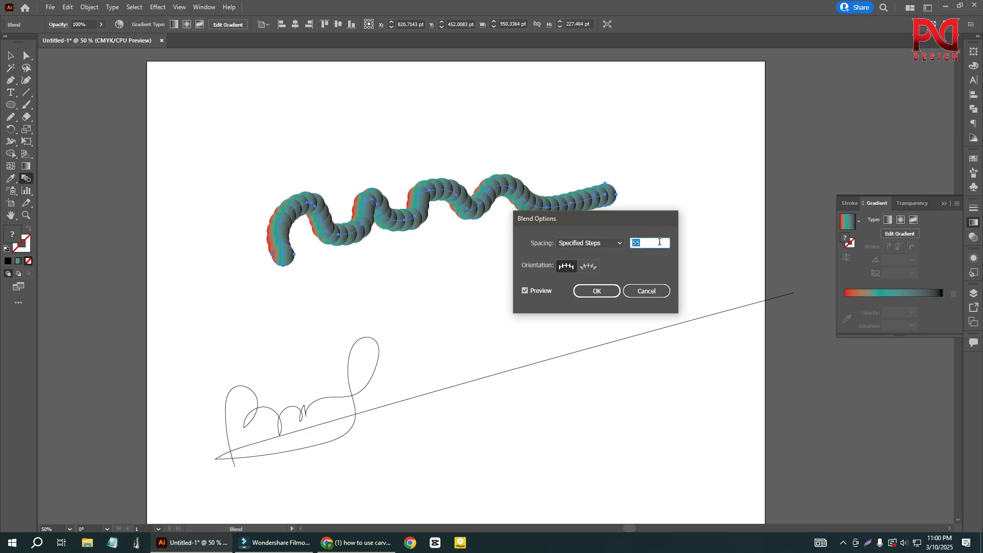
pyautogui.scroll(-5, 660, 239)
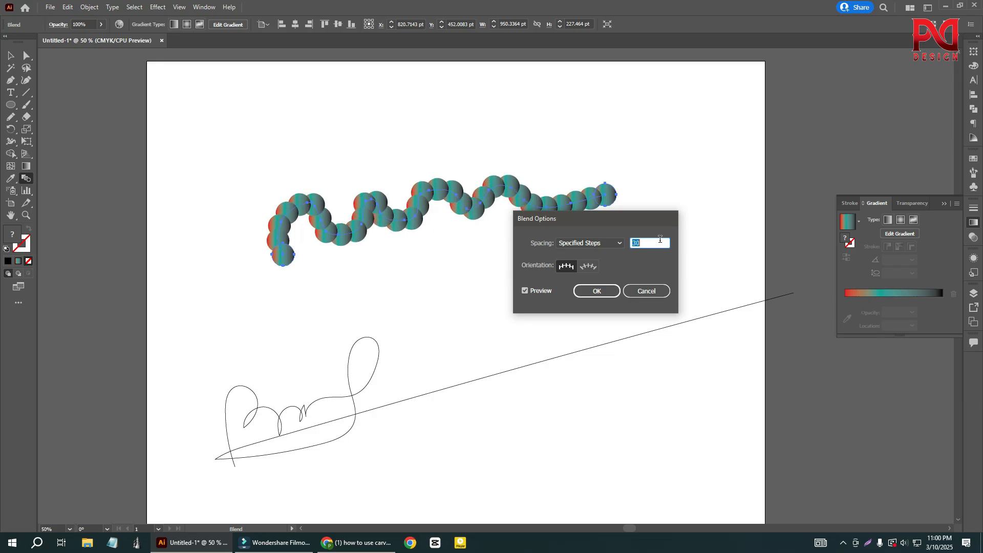
pyautogui.scroll(6, 660, 239)
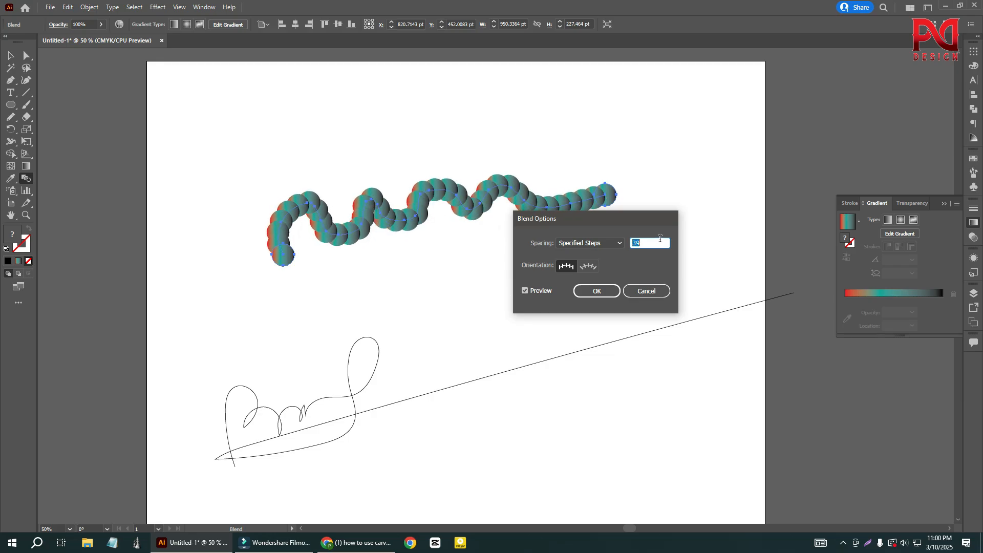
pyautogui.click(614, 289)
pyautogui.scroll(2, 411, 241)
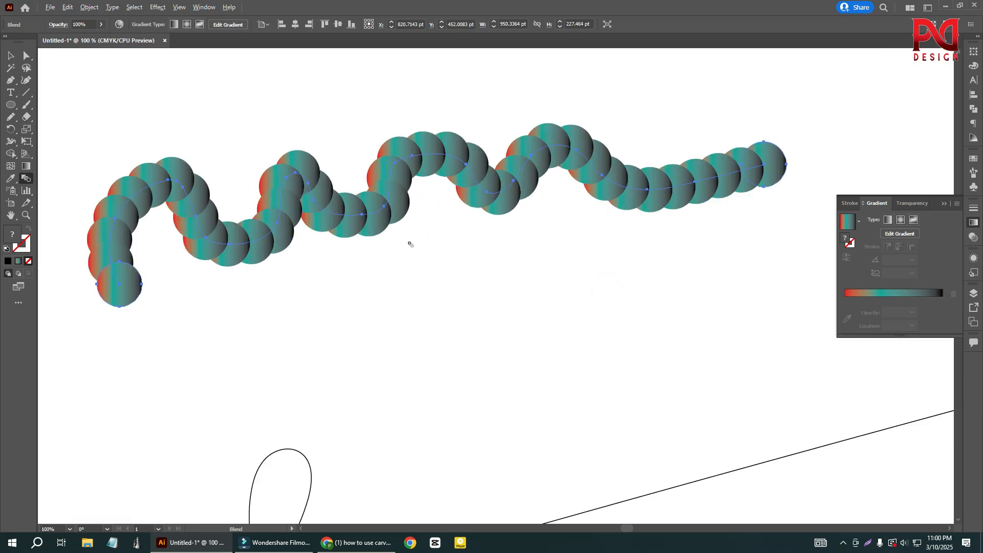
pyautogui.scroll(-1, 414, 249)
pyautogui.scroll(-1, 414, 249)
pyautogui.click(11, 55)
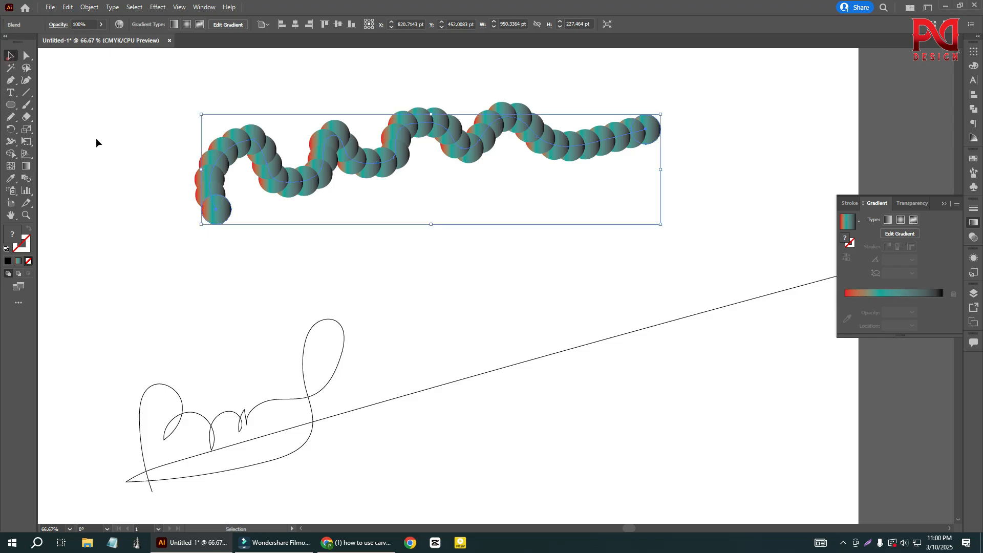
pyautogui.click(108, 139)
# - Draw a circle about 76 pt wide below the signature-like stroke
pyautogui.scroll(-1, 349, 227)
pyautogui.click(11, 105)
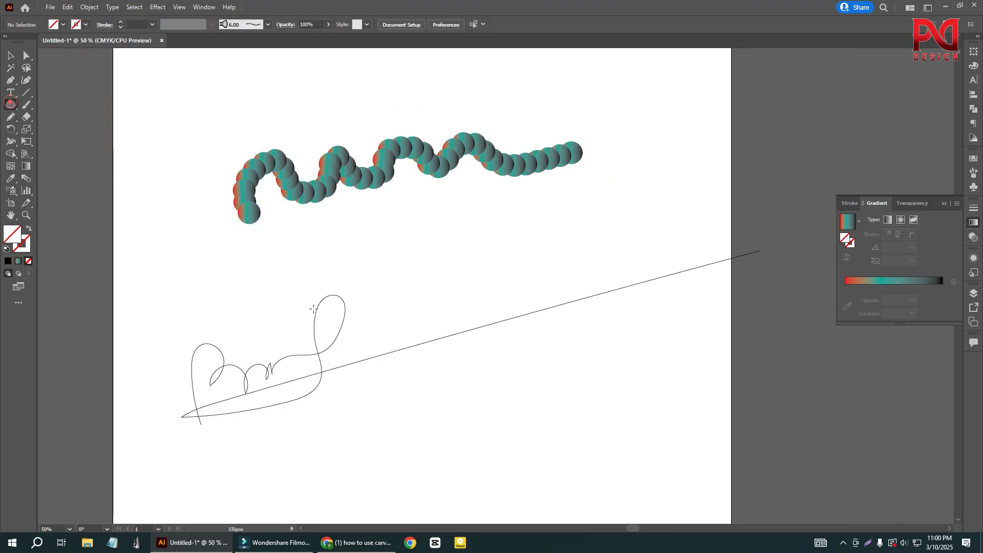
pyautogui.scroll(-2, 375, 372)
pyautogui.moveTo(382, 409); pyautogui.dragTo(396, 423)
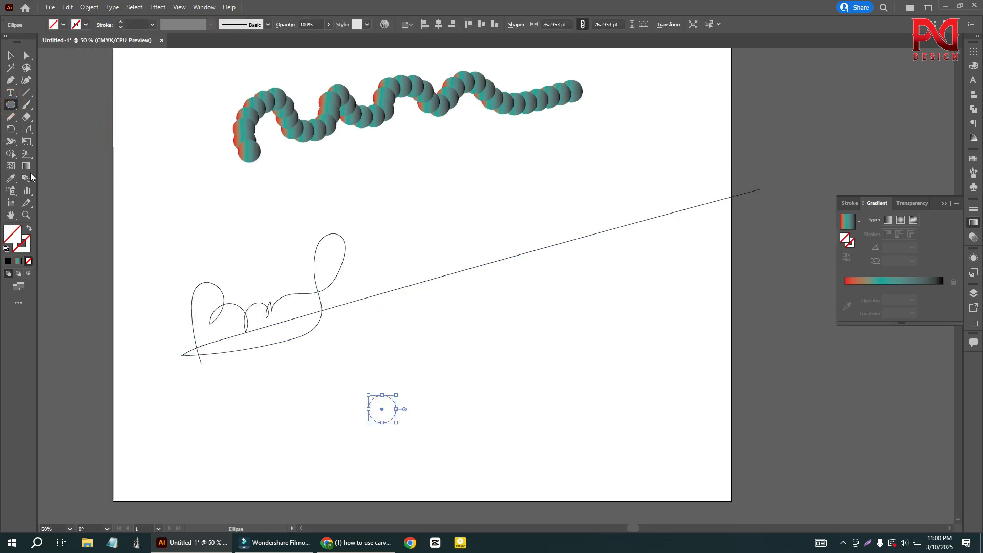
pyautogui.click(10, 55)
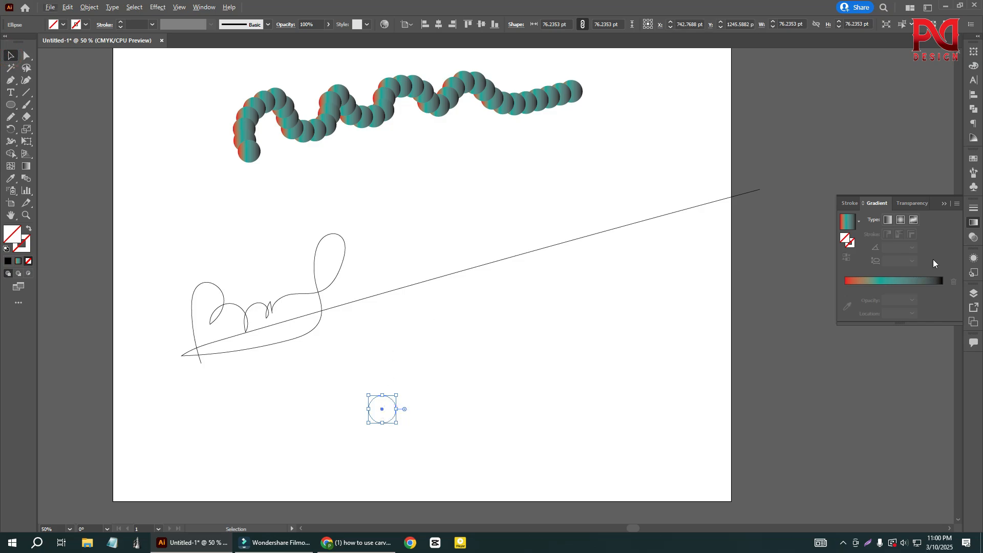
# - Apply a linear gradient fill to the new circle, delete its black stop, and move the teal stop to the end of the gradient
pyautogui.click(888, 219)
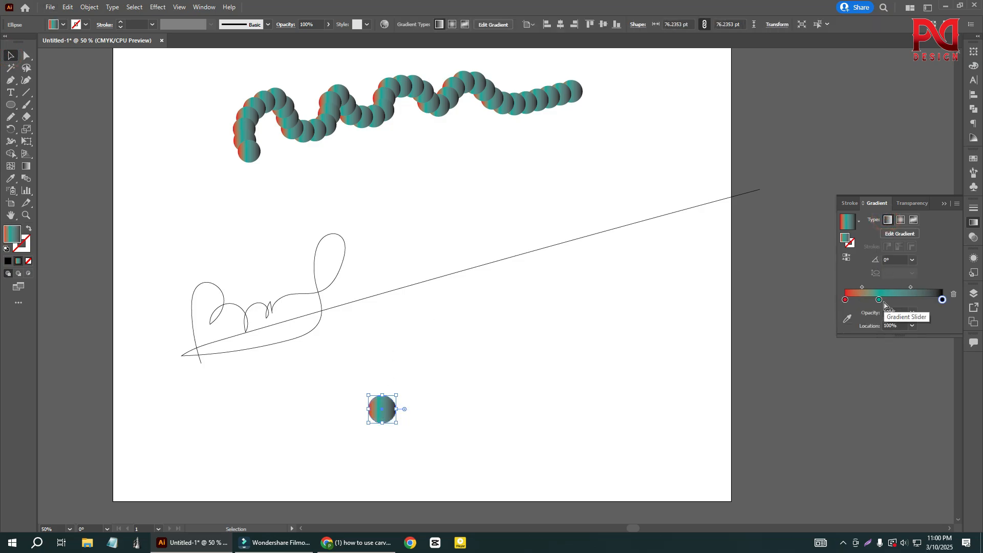
pyautogui.click(953, 294)
pyautogui.moveTo(879, 300); pyautogui.dragTo(943, 300)
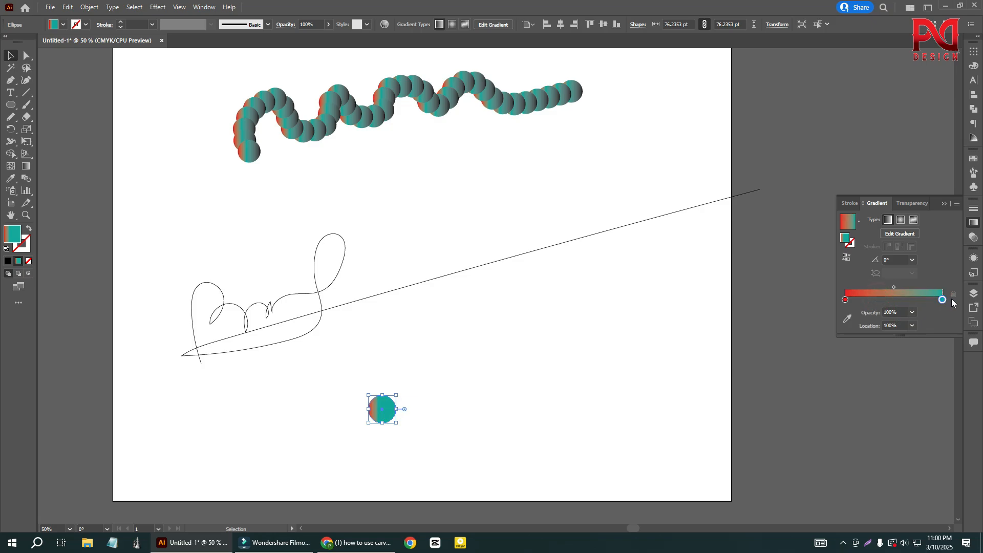
# - Change the gradient's teal end stop to black and move it to a location of about 90%
pyautogui.doubleClick(845, 300)
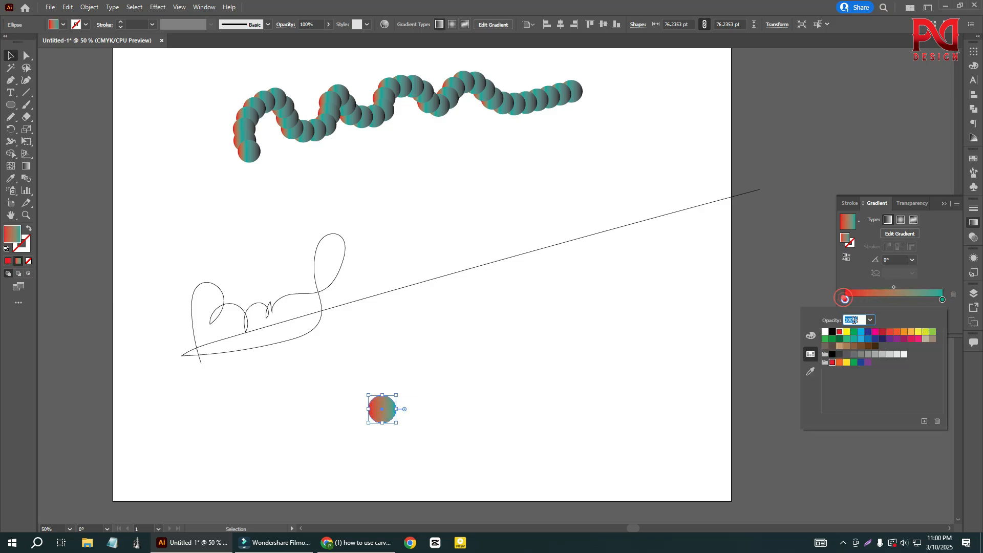
pyautogui.click(943, 300)
pyautogui.doubleClick(943, 300)
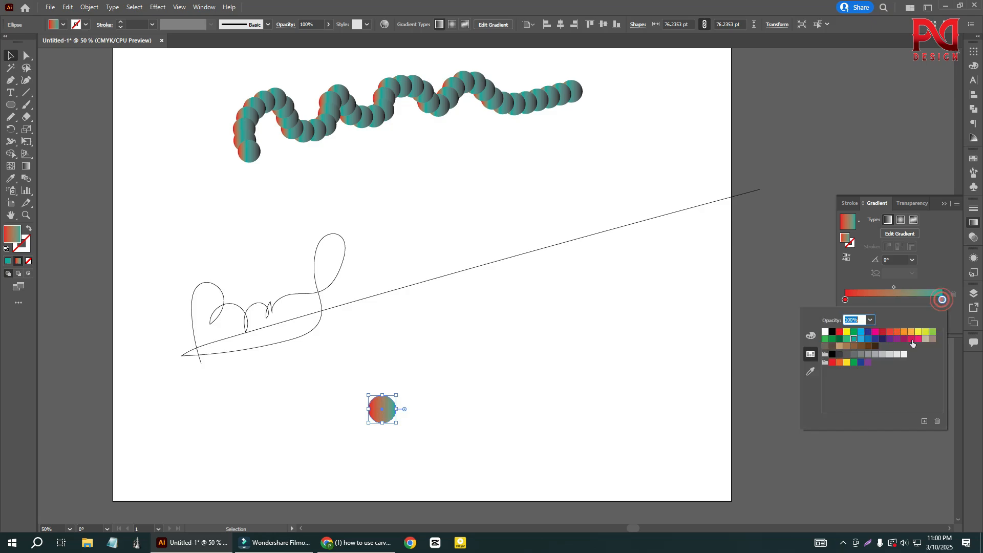
pyautogui.click(922, 332)
pyautogui.click(933, 331)
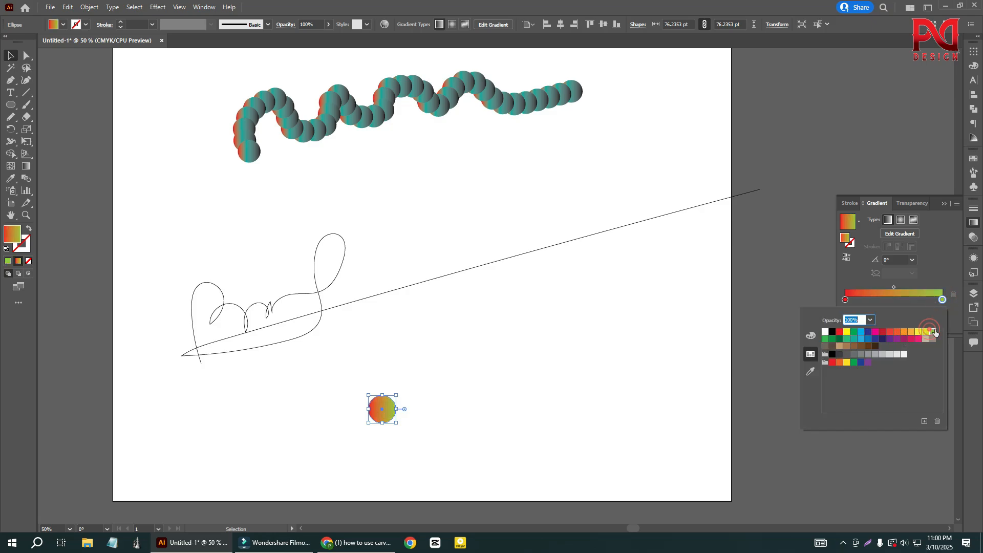
pyautogui.click(890, 332)
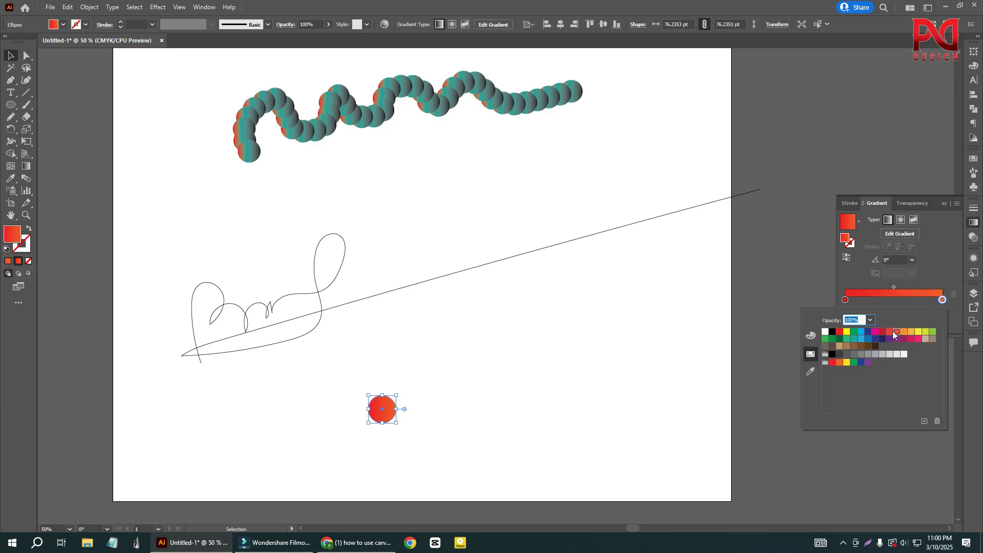
pyautogui.click(832, 332)
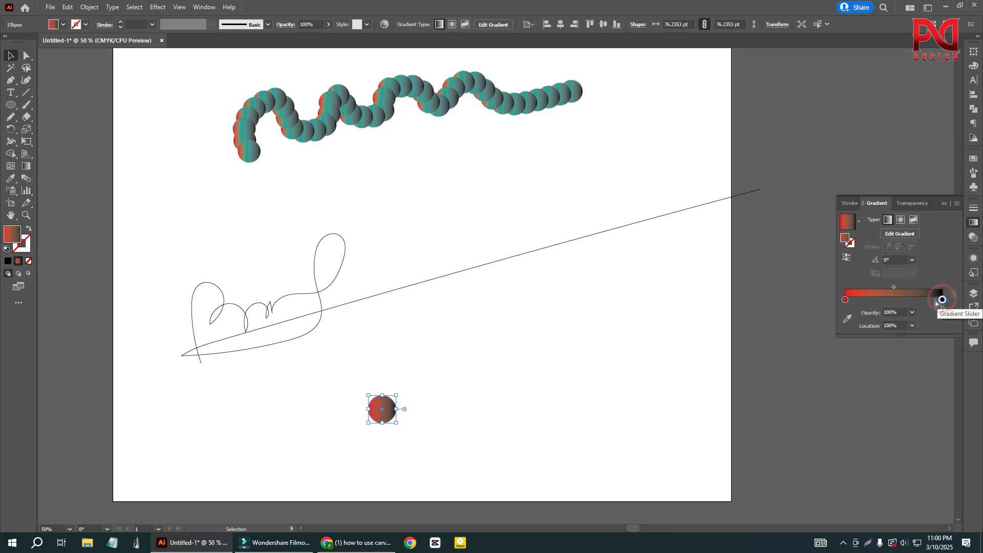
pyautogui.moveTo(943, 300); pyautogui.dragTo(933, 300)
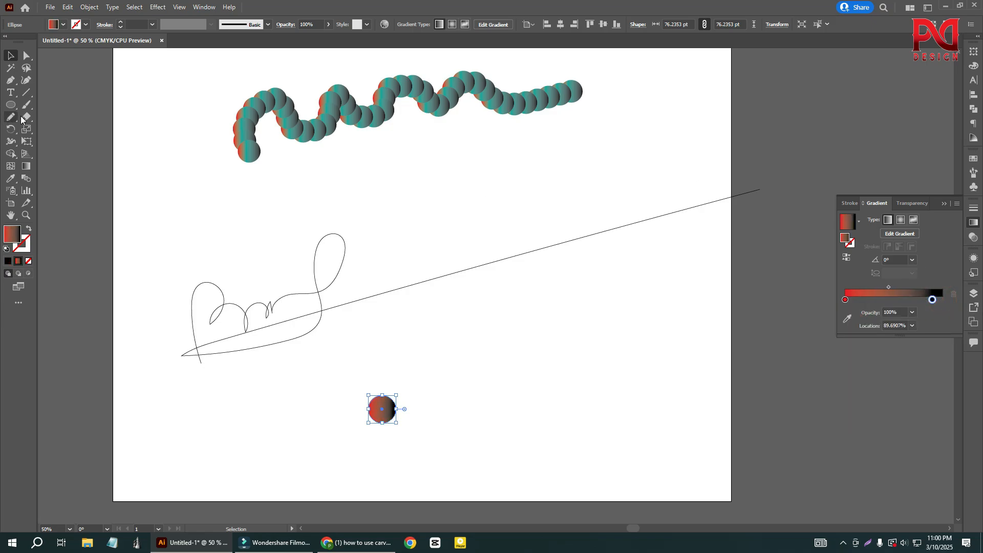
# - Duplicate the gradient circle sideways so the pair spans about 529 pt, and blend the two circles
pyautogui.click(104, 135)
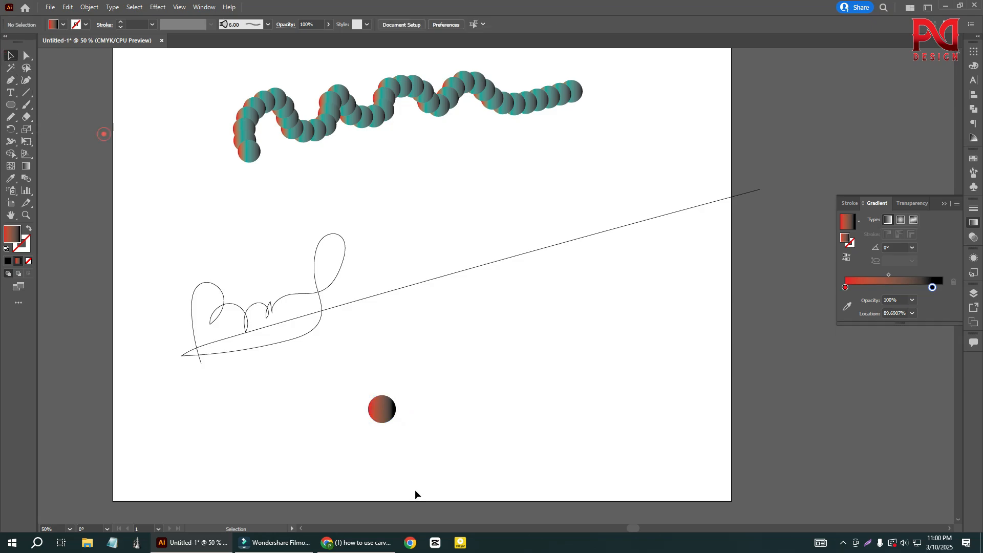
pyautogui.moveTo(380, 419); pyautogui.dragTo(545, 420)
pyautogui.moveTo(361, 356); pyautogui.dragTo(637, 465)
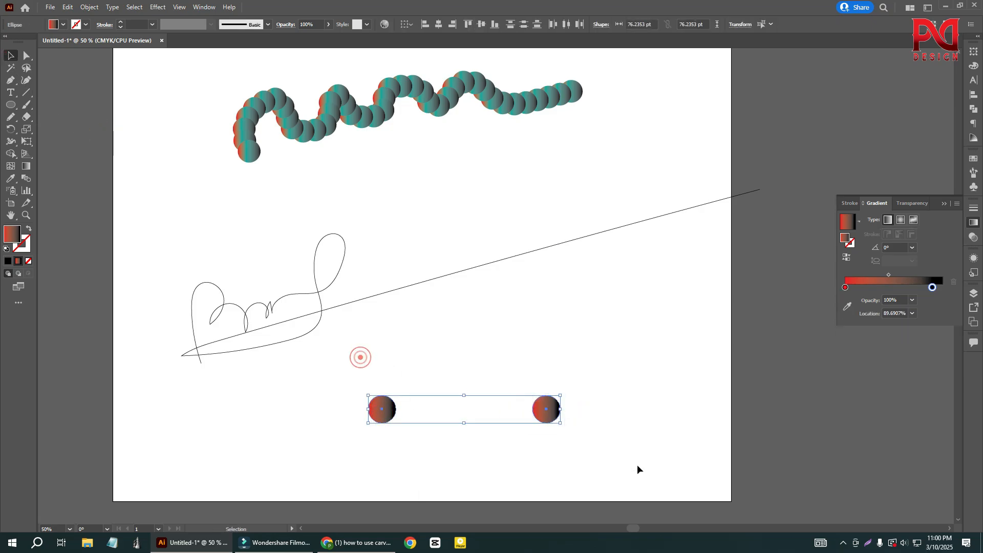
pyautogui.click(26, 177)
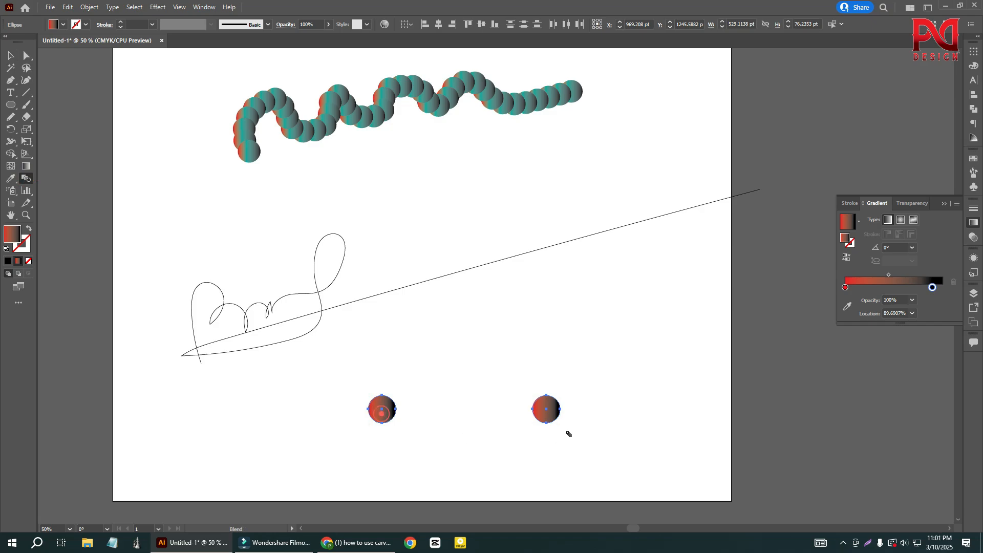
pyautogui.click(550, 412)
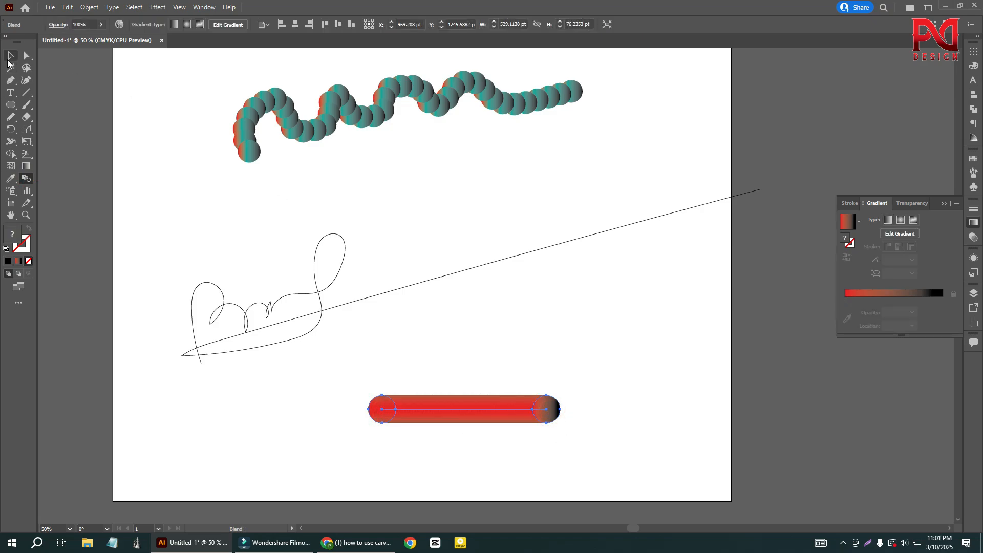
pyautogui.click(9, 57)
pyautogui.click(98, 162)
# - Select the circle blend together with the signature-like stroke and accept blend spacing of 100 specified steps
pyautogui.moveTo(392, 361); pyautogui.dragTo(471, 428)
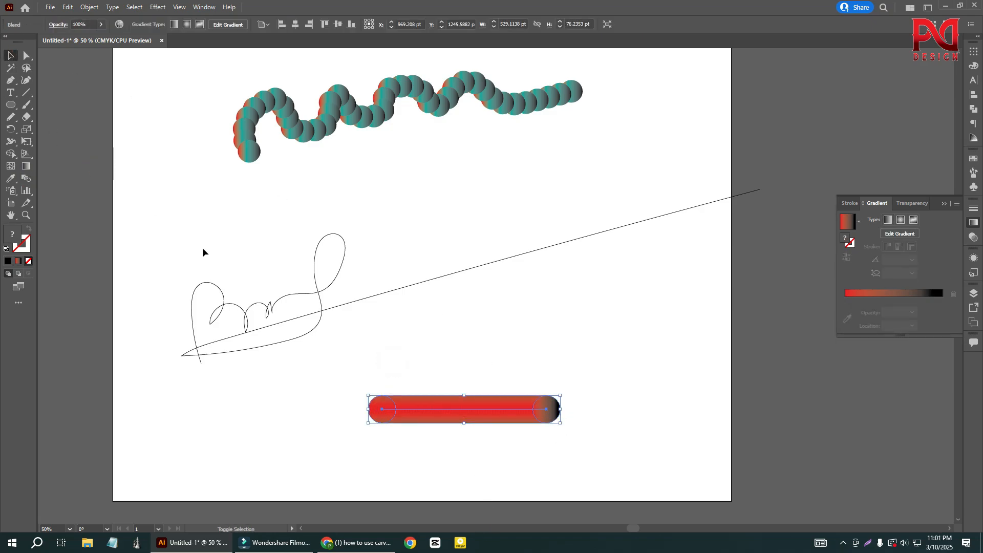
pyautogui.moveTo(203, 250)
pyautogui.mouseDown()
pyautogui.moveTo(444, 441)
pyautogui.moveTo(478, 448)
pyautogui.mouseUp()
pyautogui.click(90, 7)
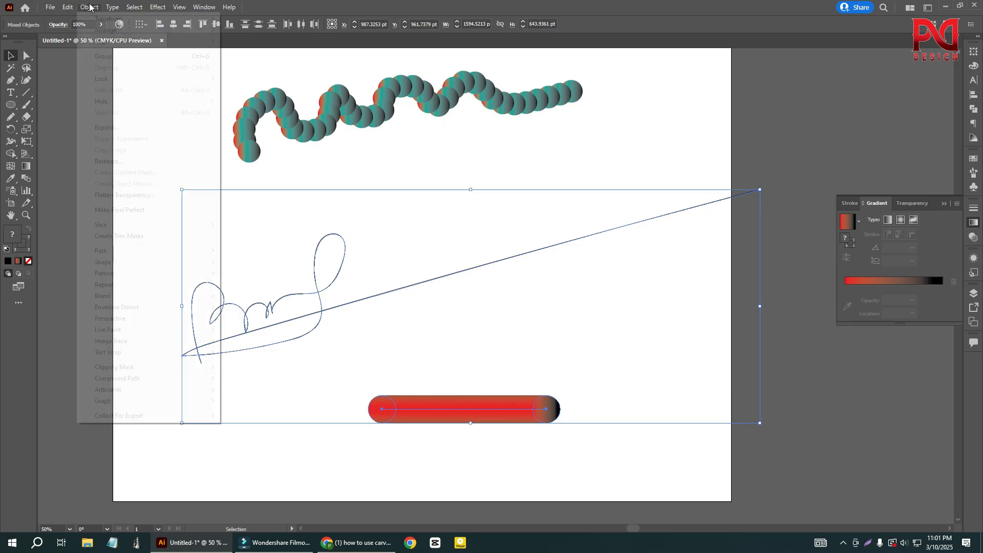
pyautogui.click(128, 295)
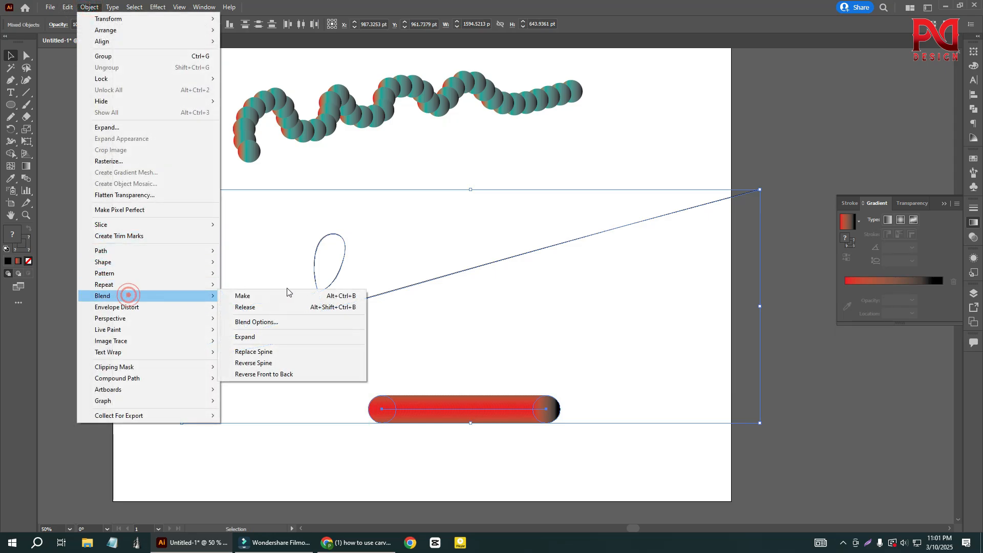
pyautogui.click(272, 322)
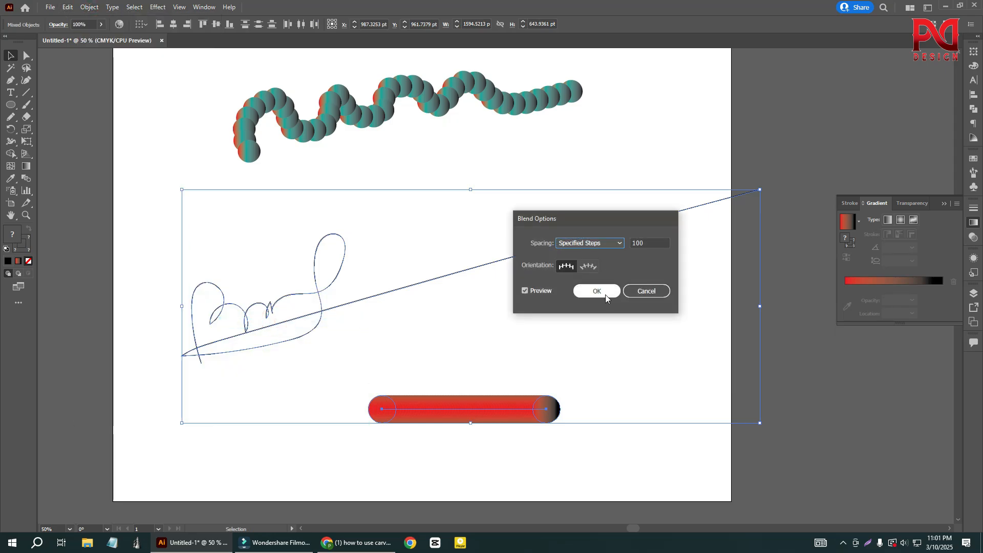
pyautogui.click(597, 290)
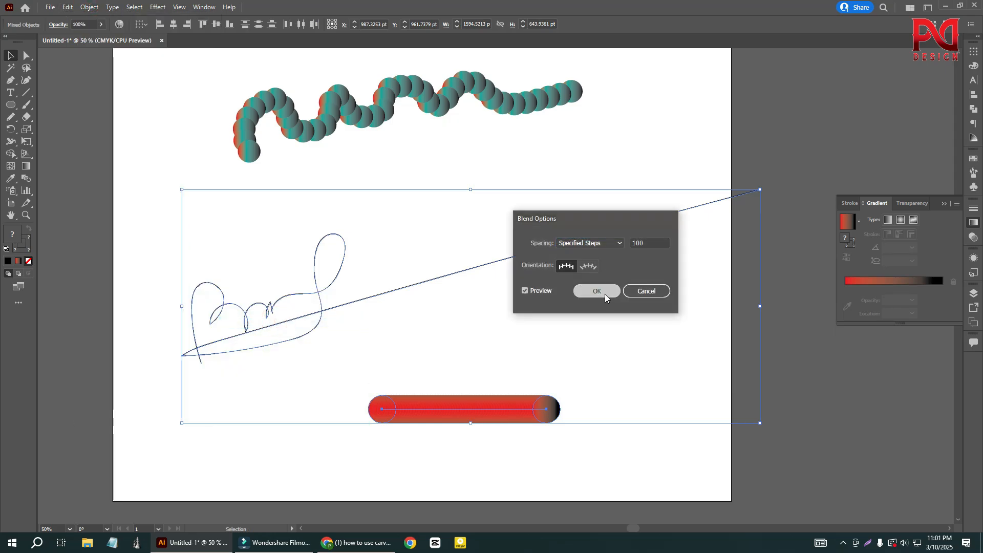
# - Replace the spine of the circle blend with the signature-like stroke and deselect the result
pyautogui.click(82, 7)
pyautogui.click(133, 294)
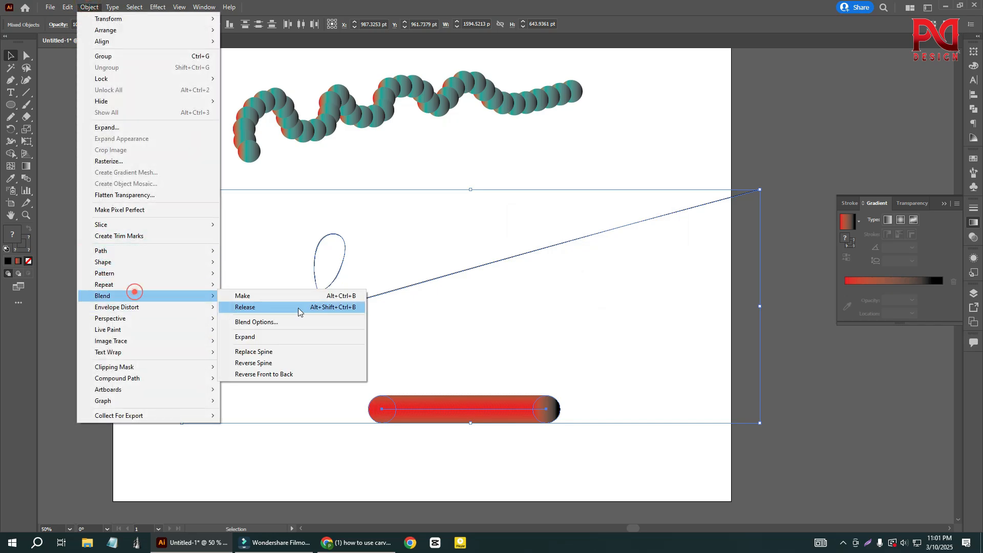
pyautogui.click(297, 352)
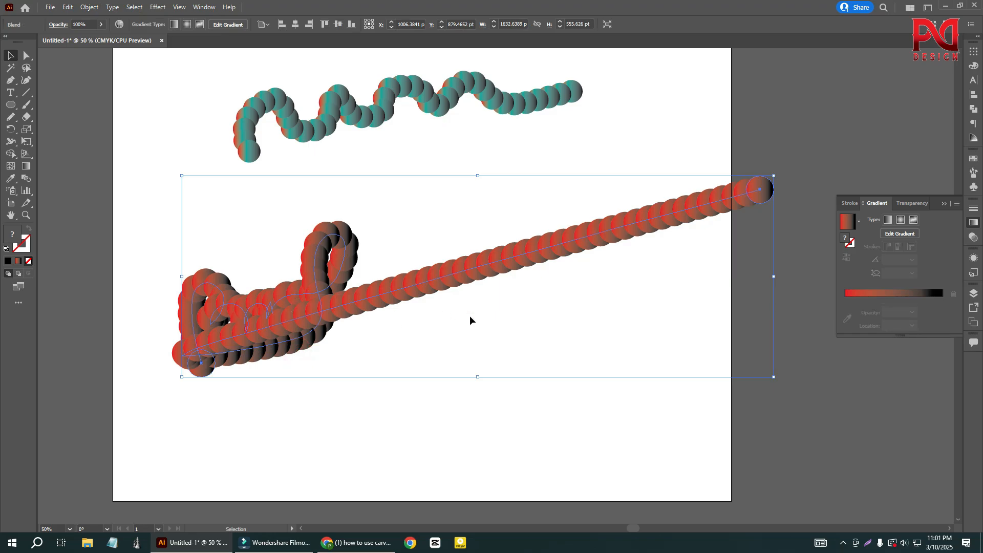
pyautogui.click(487, 315)
pyautogui.scroll(-2, 480, 336)
pyautogui.scroll(2, 409, 330)
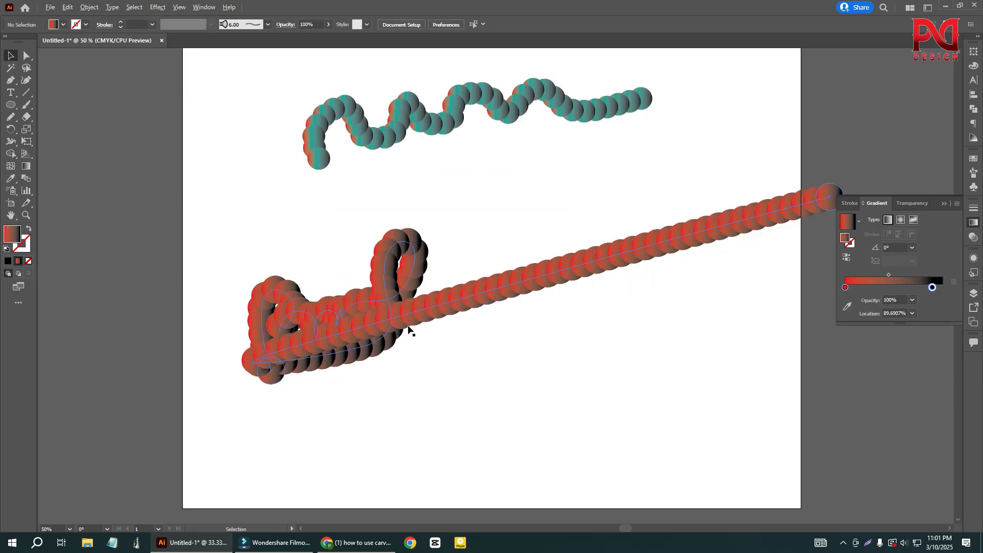
# - Select the signature blend and lower its spacing to 71 specified steps
pyautogui.moveTo(418, 370); pyautogui.dragTo(419, 369)
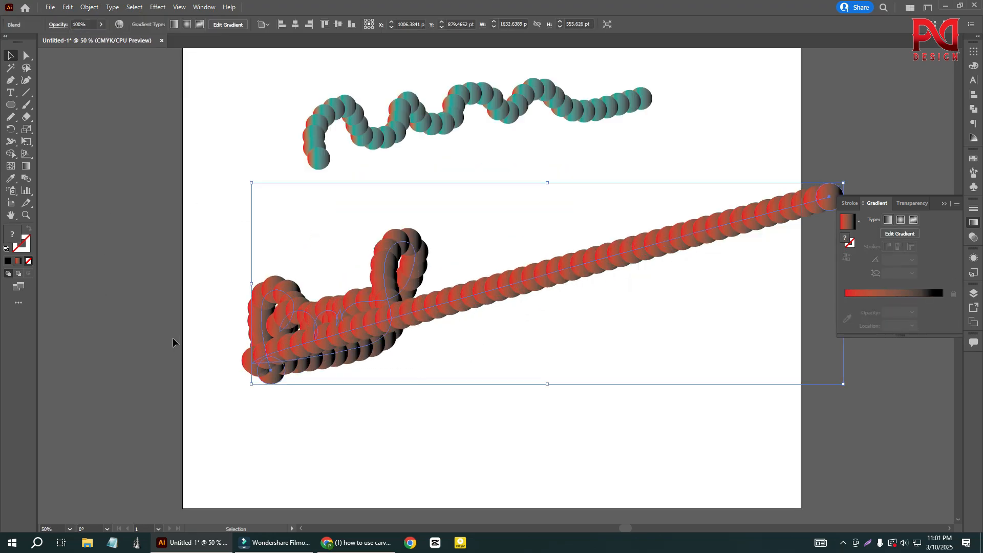
pyautogui.scroll(-2, 360, 331)
pyautogui.scroll(2, 361, 334)
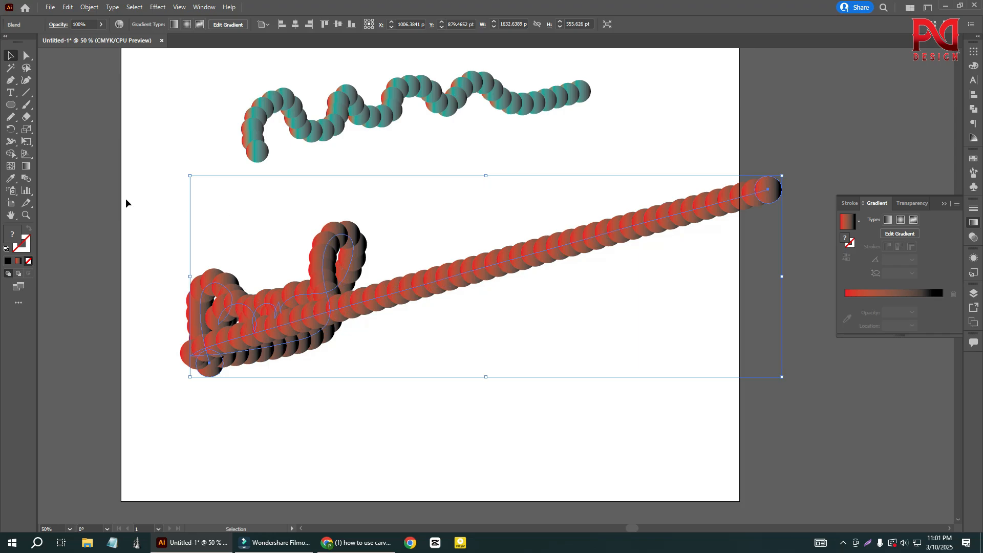
pyautogui.doubleClick(13, 191)
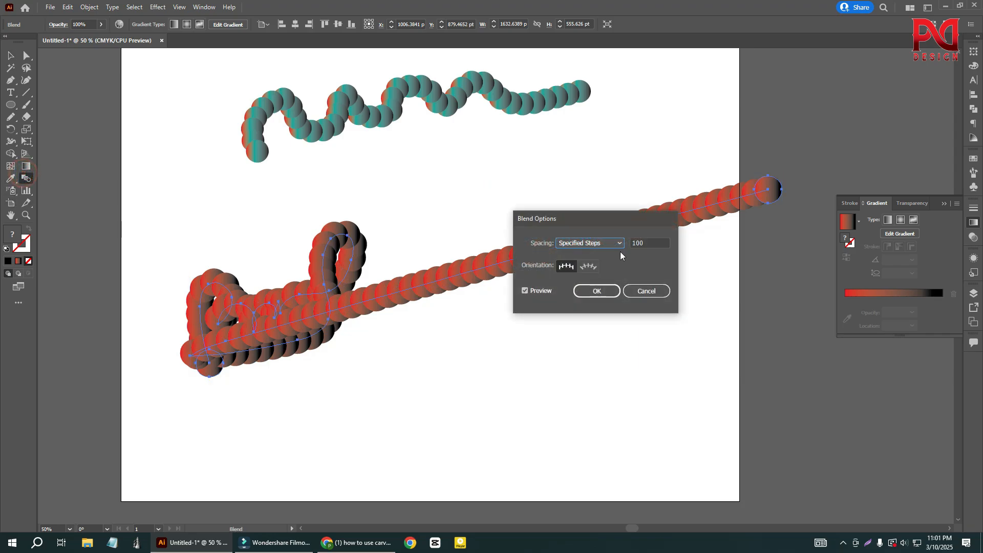
pyautogui.click(646, 244)
pyautogui.press('Down')
pyautogui.press('Down')
pyautogui.press('Down')
pyautogui.press('Down')
pyautogui.press('Down')
pyautogui.press('Down')
pyautogui.press('Down')
pyautogui.press('Down')
pyautogui.press('Down')
pyautogui.press('Down')
pyautogui.press('Down')
pyautogui.press('Down')
pyautogui.press('Down')
pyautogui.press('Down')
pyautogui.press('Down')
pyautogui.press('Down')
pyautogui.press('Down')
pyautogui.press('Down')
pyautogui.press('Down')
pyautogui.press('Down')
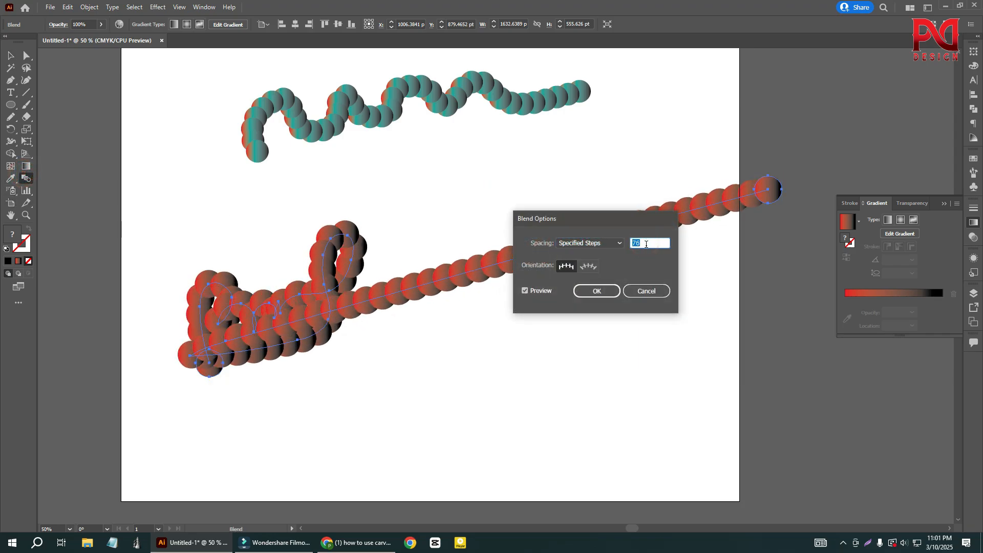
pyautogui.press('Down')
pyautogui.press('Down')
pyautogui.press('Down')
pyautogui.press('Down')
pyautogui.press('Down')
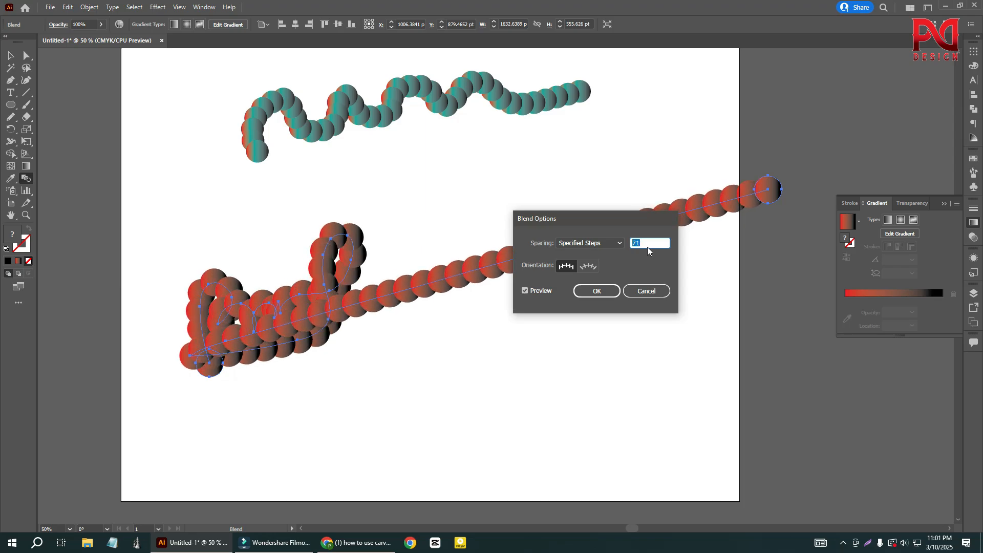
# - Raise the signature blend's spacing beyond 167 specified steps, apply it and deselect the blend
pyautogui.press('Up')
pyautogui.press('Up')
pyautogui.press('Up')
pyautogui.press('Up')
pyautogui.press('Up')
pyautogui.press('Up')
pyautogui.press('Up')
pyautogui.press('Up')
pyautogui.press('Up')
pyautogui.press('Up')
pyautogui.press('Up')
pyautogui.press('Up')
pyautogui.press('Up')
pyautogui.press('Up')
pyautogui.press('Up')
pyautogui.press('Up')
pyautogui.press('Up')
pyautogui.press('Up')
pyautogui.press('Up')
pyautogui.press('Up')
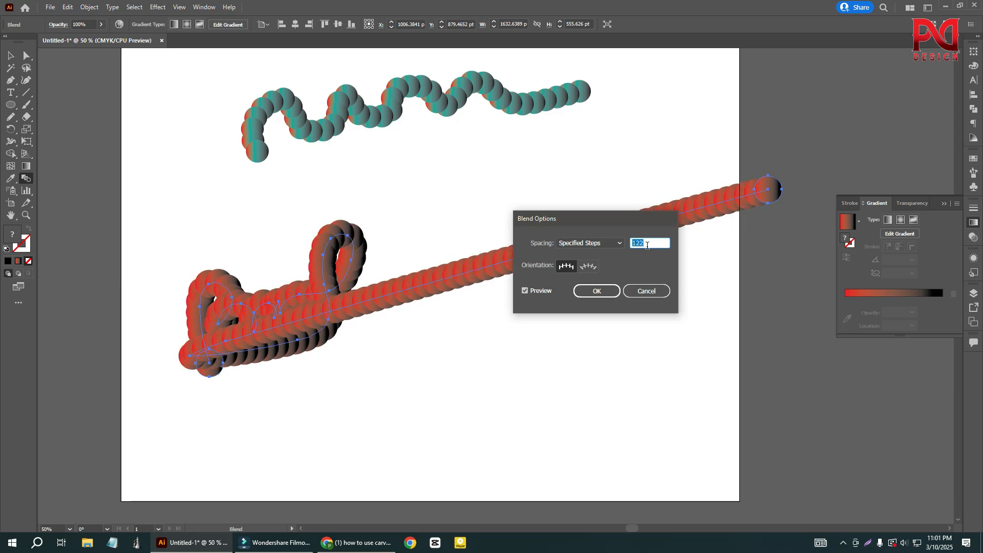
pyautogui.press('Up')
pyautogui.press('Up')
pyautogui.press('Up')
pyautogui.press('Up')
pyautogui.press('Up')
pyautogui.press('Up')
pyautogui.press('Up')
pyautogui.press('Up')
pyautogui.press('Up')
pyautogui.press('Up')
pyautogui.press('Up')
pyautogui.press('Up')
pyautogui.press('Up')
pyautogui.press('Up')
pyautogui.press('Up')
pyautogui.press('Up')
pyautogui.press('Up')
pyautogui.press('Up')
pyautogui.press('Up')
pyautogui.press('Up')
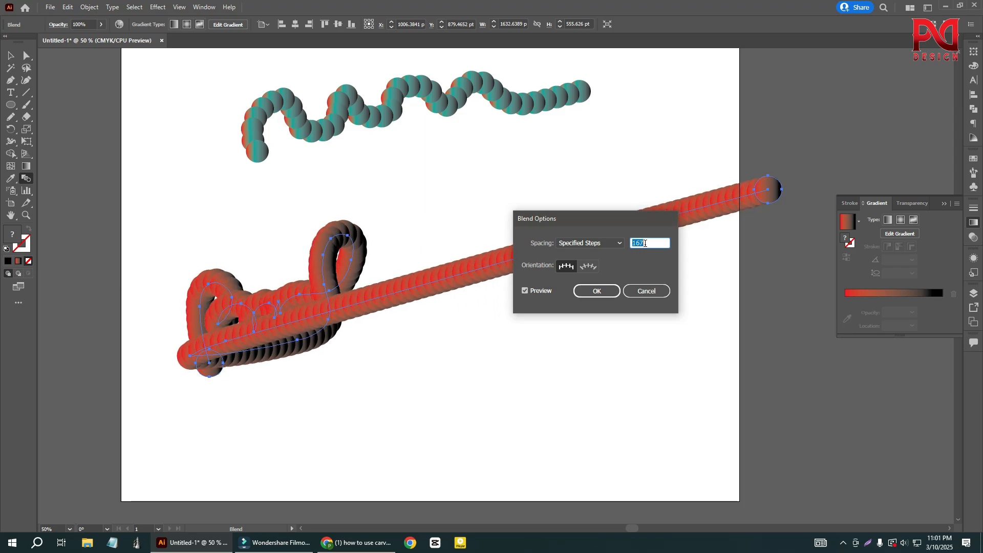
pyautogui.press('Up')
pyautogui.press('Up')
pyautogui.press('Up')
pyautogui.press('Up')
pyautogui.press('Up')
pyautogui.press('Up')
pyautogui.press('Up')
pyautogui.press('Up')
pyautogui.press('Up')
pyautogui.press('Up')
pyautogui.press('Up')
pyautogui.press('Up')
pyautogui.press('Up')
pyautogui.press('Up')
pyautogui.press('Up')
pyautogui.press('Up')
pyautogui.press('Up')
pyautogui.click(586, 291)
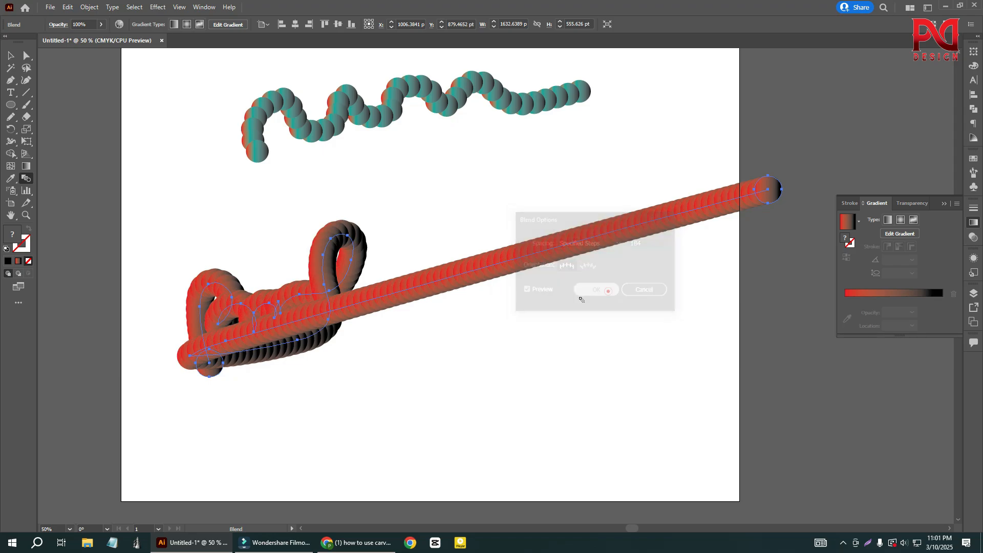
pyautogui.click(11, 55)
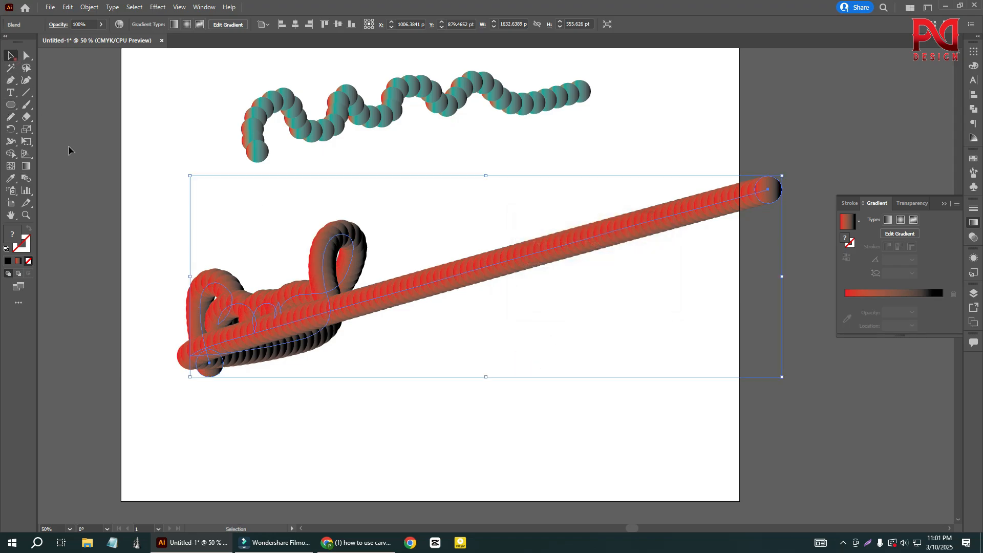
pyautogui.click(68, 150)
pyautogui.scroll(2, 490, 405)
pyautogui.scroll(-2, 382, 360)
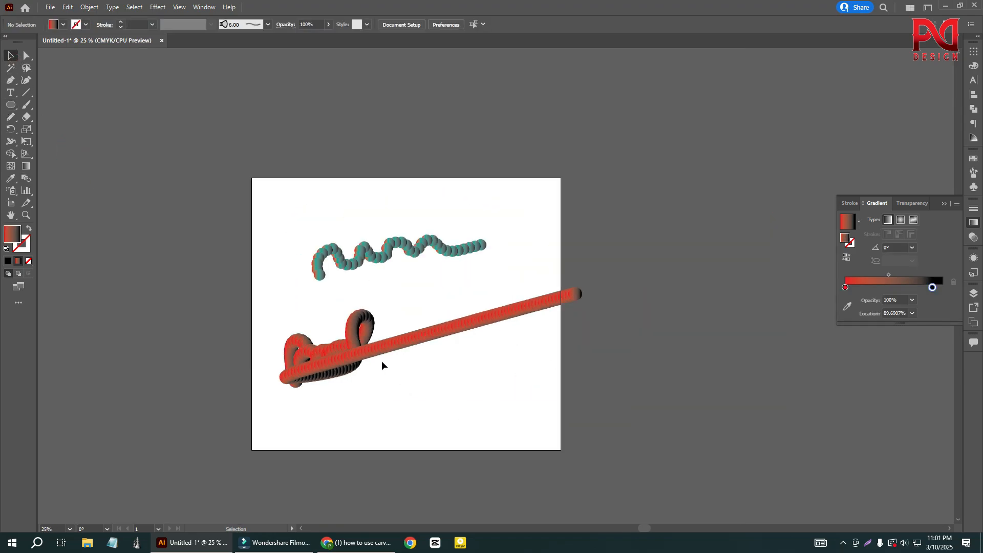
# - Select the signature blend and delete it
pyautogui.scroll(2, 380, 360)
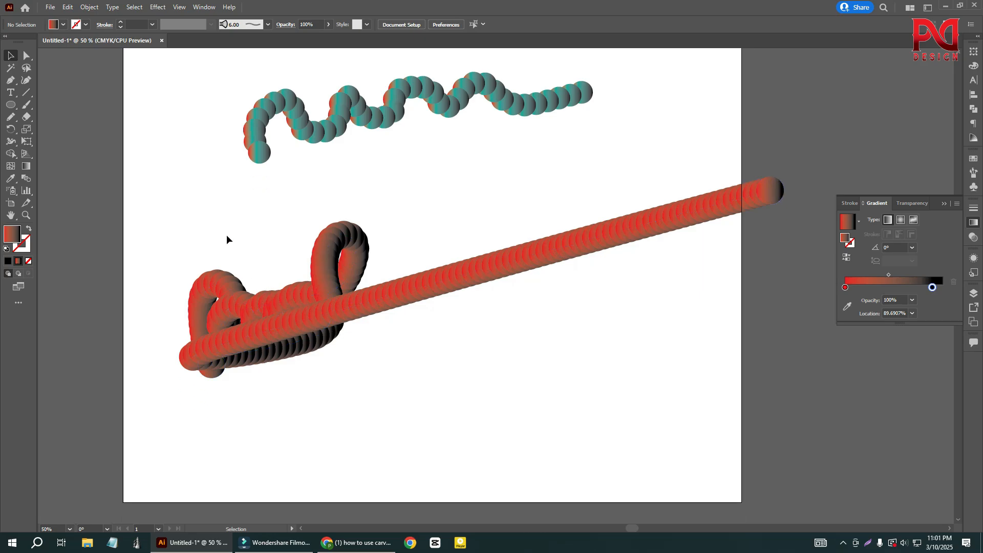
pyautogui.moveTo(250, 263); pyautogui.dragTo(383, 397)
pyautogui.press('Delete')
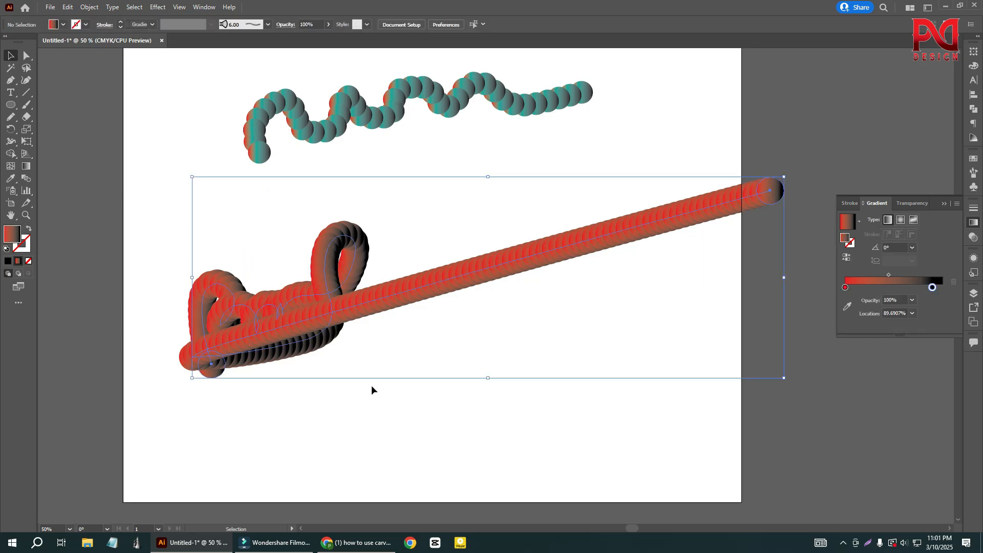
# - Undo the recent edits until both the signature-like stroke and the wavy stroke are plain paths without blended circles
pyautogui.hotkey('ctrl', 'z')
pyautogui.hotkey('ctrl', 'z')
pyautogui.hotkey('ctrl', 'z')
pyautogui.hotkey('ctrl', 'z')
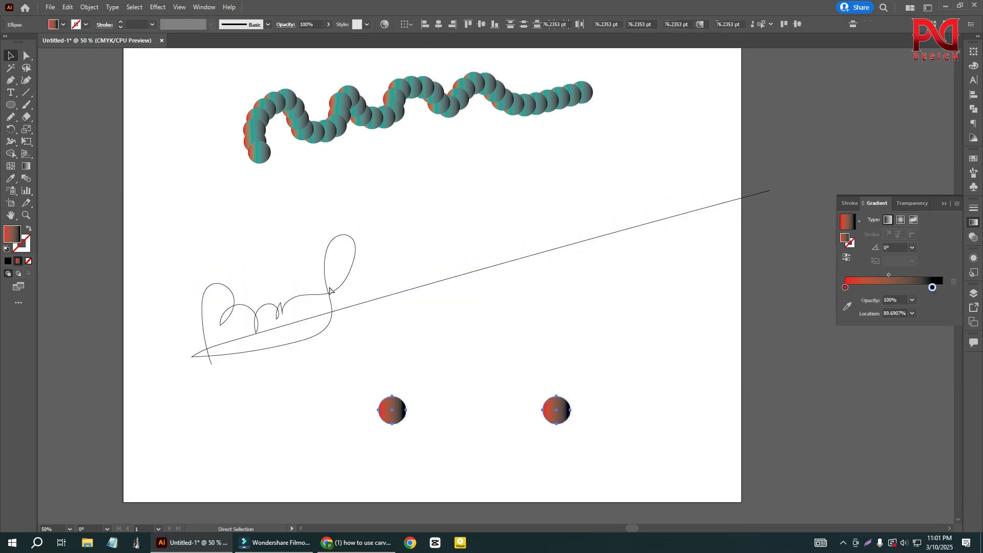
pyautogui.hotkey('ctrl', 'z')
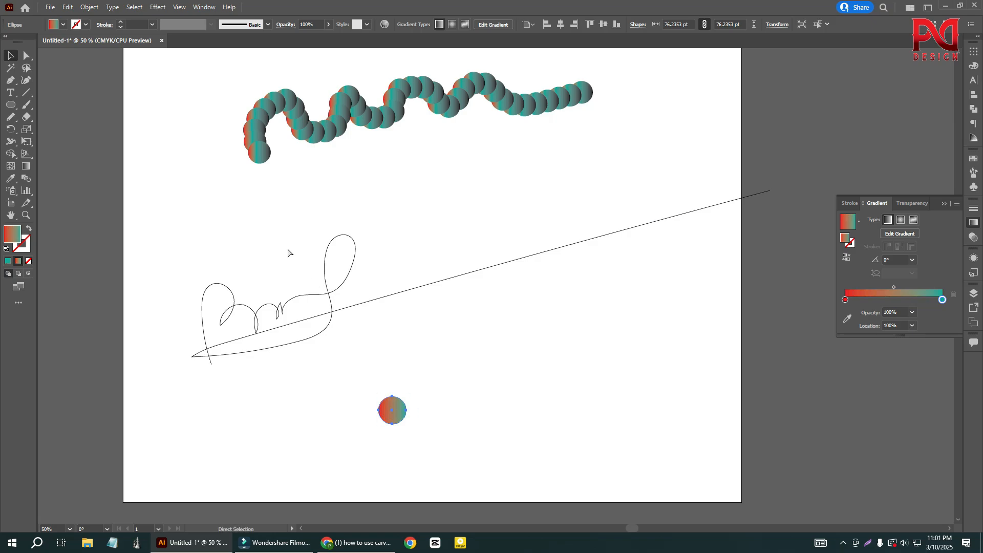
pyautogui.hotkey('ctrl', 'z')
pyautogui.hotkey('ctrl', 'z')
pyautogui.hotkey('ctrl', 'z')
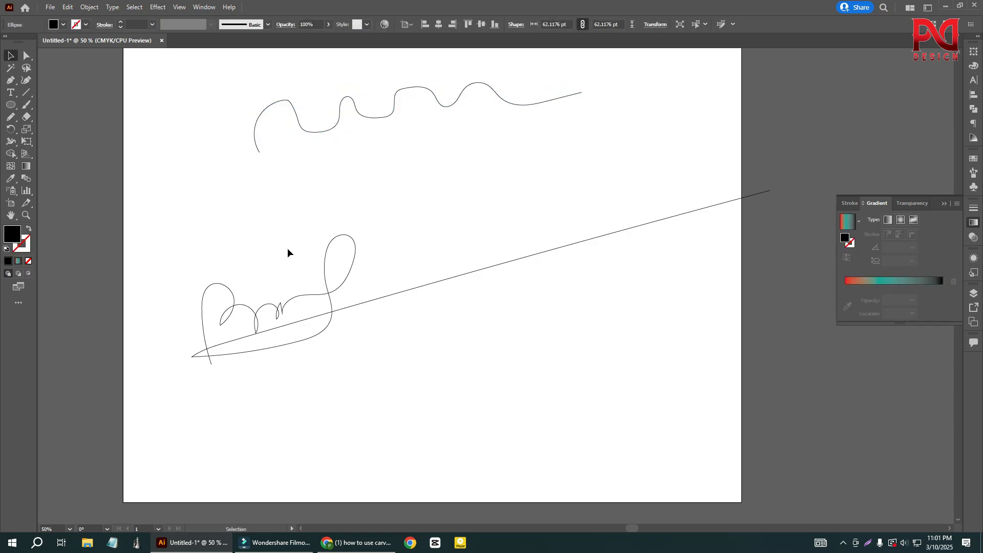
# - Select the wavy stroke and smooth the descending side of its first hump with the Smooth tool
pyautogui.scroll(2, 286, 251)
pyautogui.moveTo(226, 110); pyautogui.dragTo(392, 222)
pyautogui.scroll(2, 362, 185)
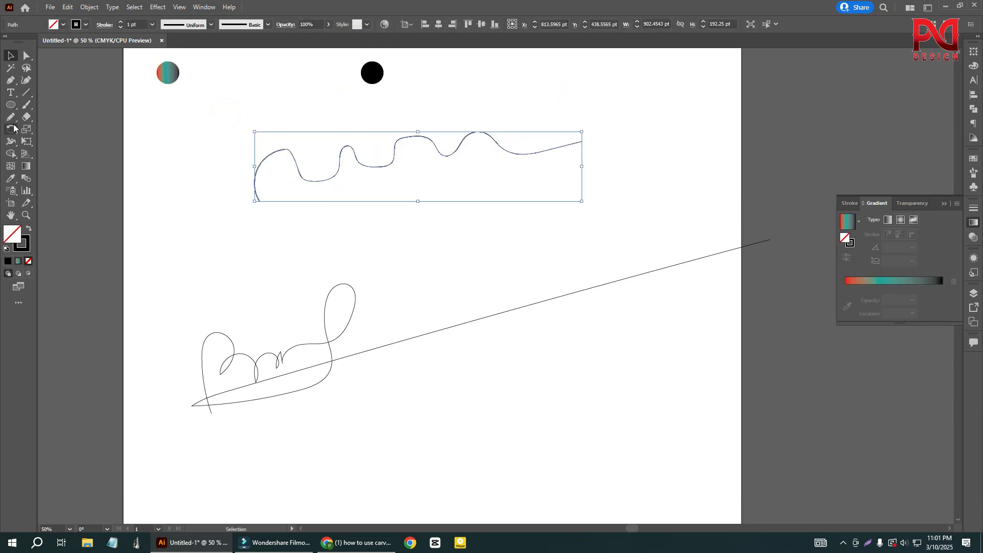
pyautogui.moveTo(11, 117); pyautogui.dragTo(60, 141)
pyautogui.scroll(5, 287, 158)
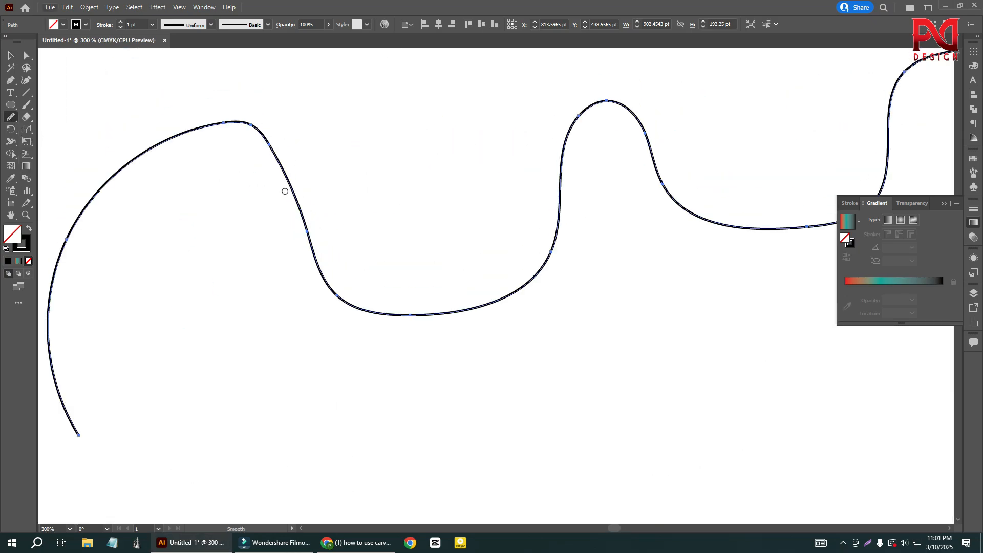
pyautogui.scroll(1, 247, 126)
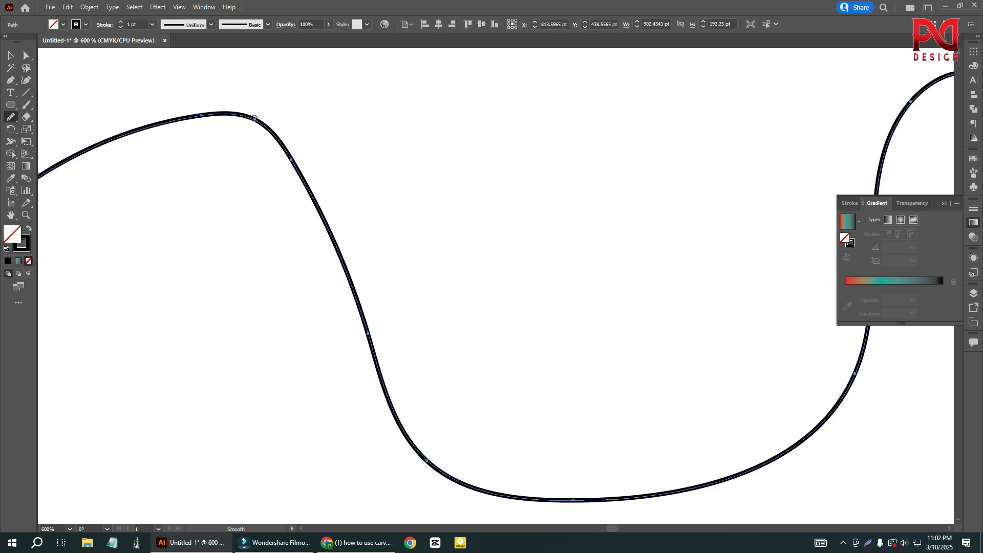
pyautogui.moveTo(256, 118); pyautogui.dragTo(336, 190)
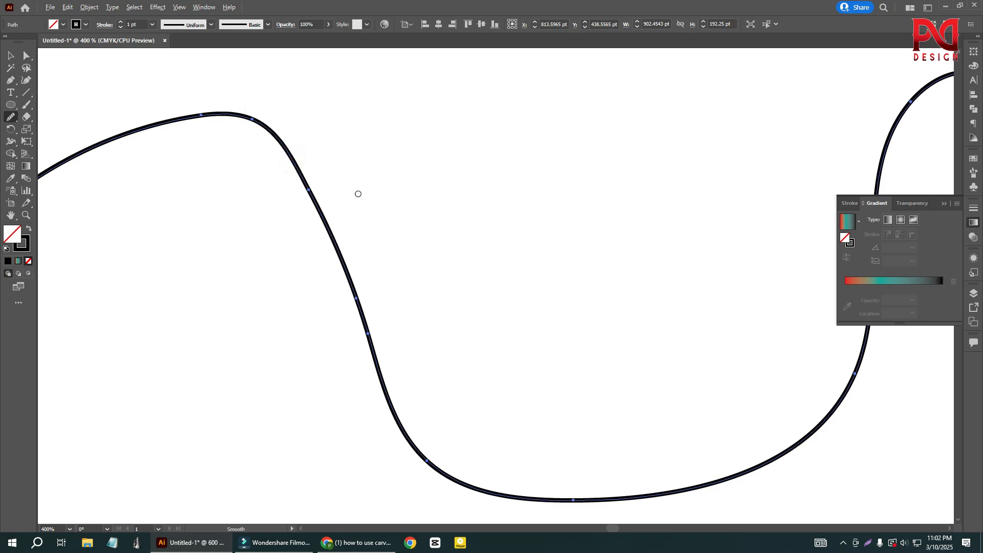
# - Smooth the top of the wavy stroke's narrow second hump
pyautogui.scroll(-2, 358, 193)
pyautogui.scroll(3, 499, 194)
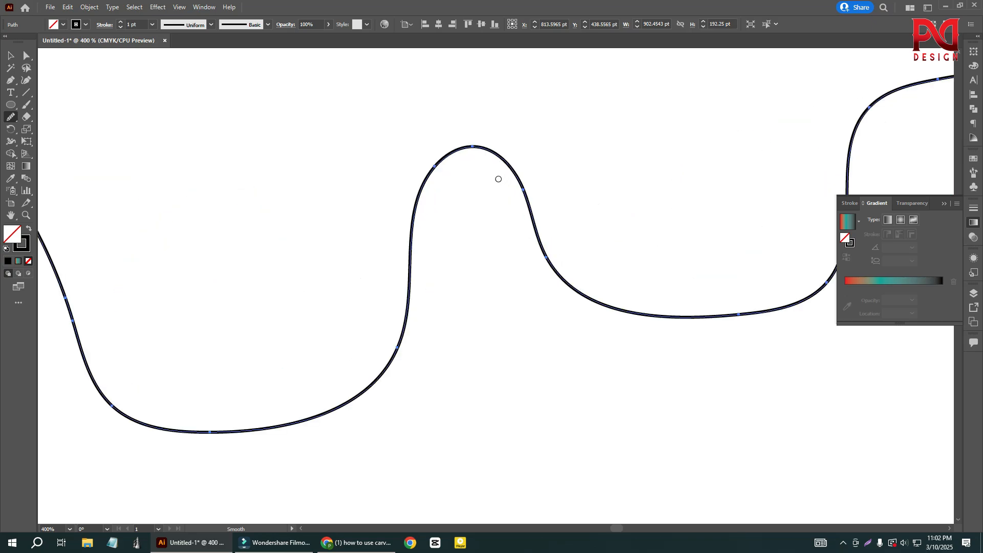
pyautogui.moveTo(468, 147); pyautogui.dragTo(444, 165)
pyautogui.scroll(-2, 297, 228)
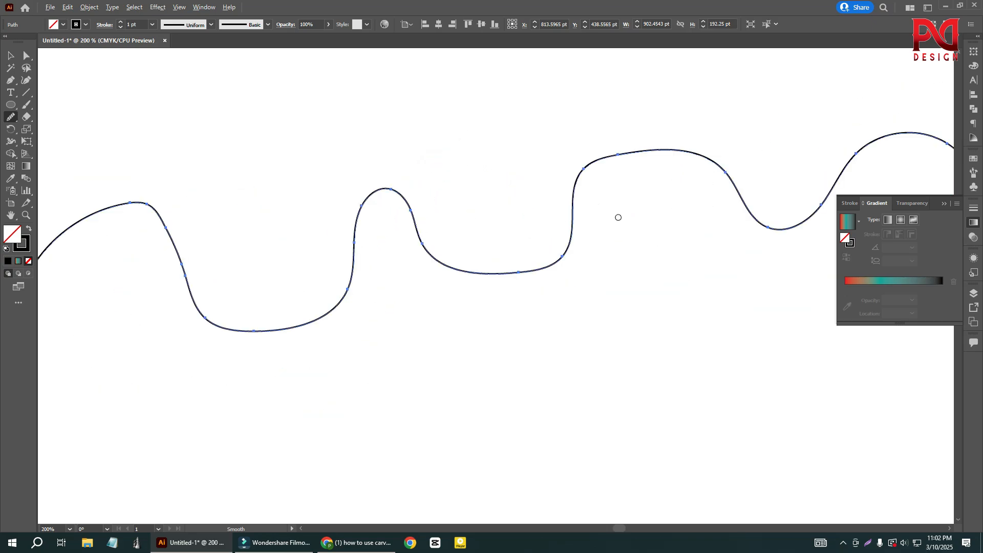
# - Smooth the shoulders and rising flank of the wavy stroke's wide third hump
pyautogui.scroll(2, 614, 154)
pyautogui.moveTo(619, 113)
pyautogui.mouseDown()
pyautogui.moveTo(554, 137)
pyautogui.moveTo(525, 175)
pyautogui.mouseUp()
pyautogui.scroll(-2, 413, 247)
pyautogui.scroll(-2, 414, 247)
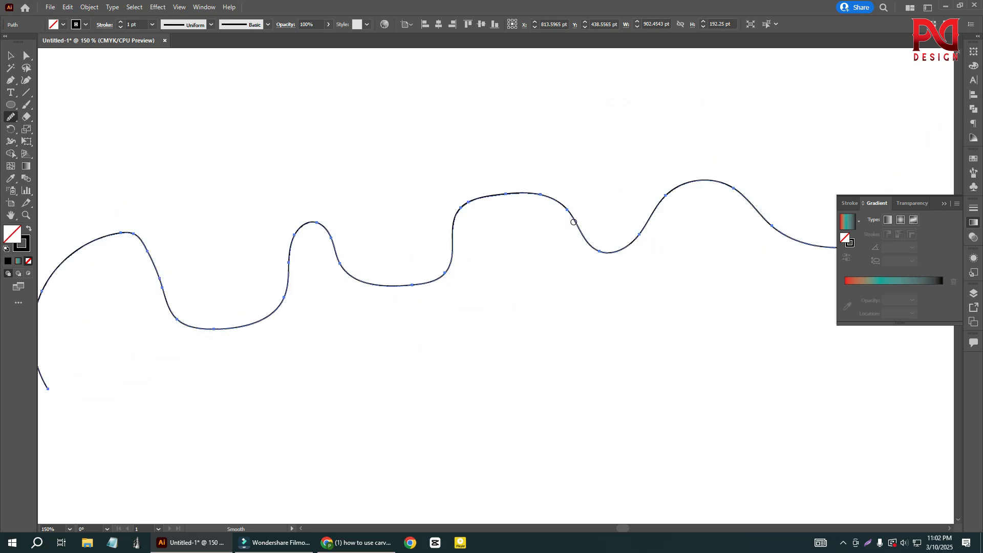
pyautogui.moveTo(571, 212); pyautogui.dragTo(515, 191)
pyautogui.moveTo(453, 219); pyautogui.dragTo(439, 263)
pyautogui.scroll(-3, 516, 252)
pyautogui.scroll(3, 536, 232)
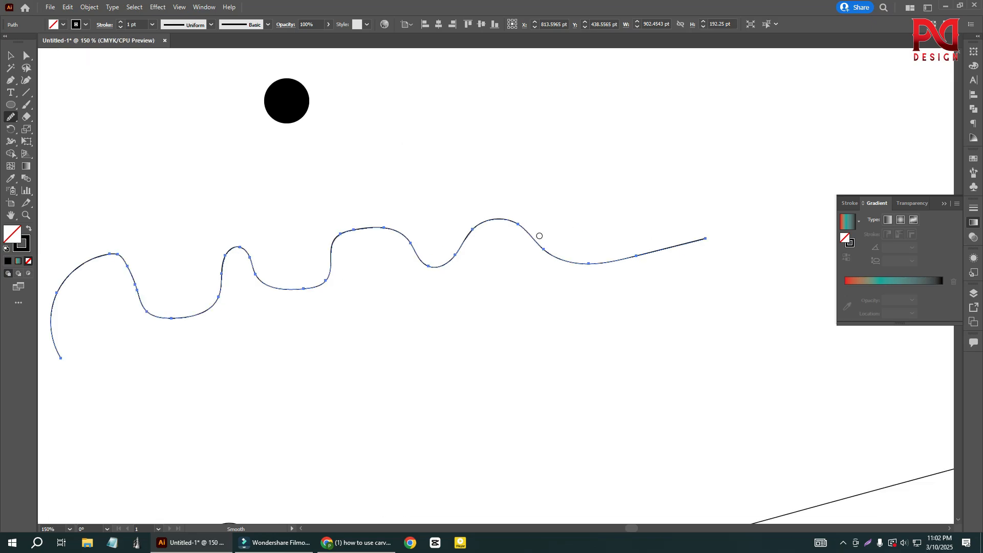
# - Smooth the wavy stroke along the rise into its rounded fourth hump
pyautogui.moveTo(469, 220)
pyautogui.mouseDown()
pyautogui.moveTo(425, 225)
pyautogui.moveTo(408, 264)
pyautogui.mouseUp()
pyautogui.scroll(-3, 524, 223)
pyautogui.scroll(3, 343, 371)
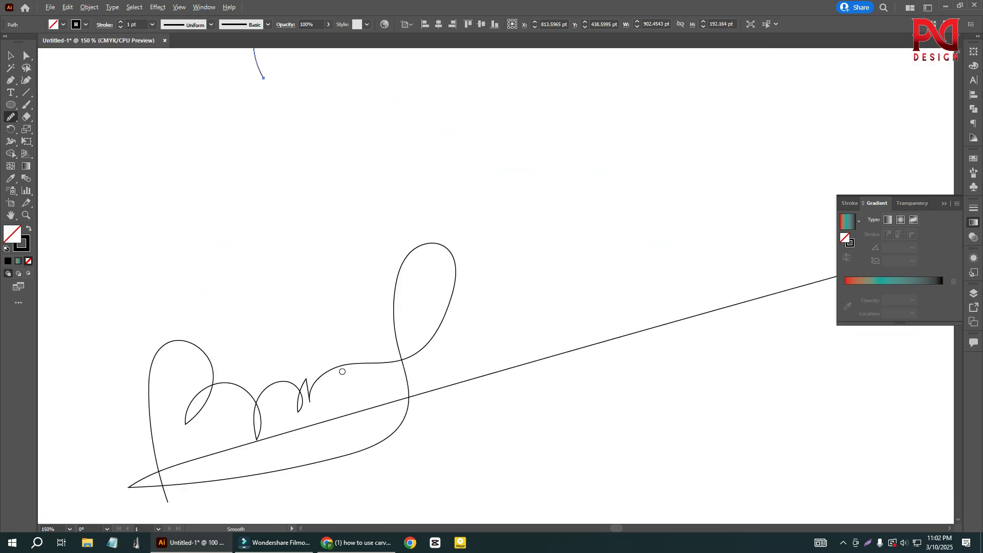
# - Select the signature-like stroke and round the sharp peak of its smallest inner hump with the Smooth tool
pyautogui.click(11, 55)
pyautogui.moveTo(338, 258); pyautogui.dragTo(466, 392)
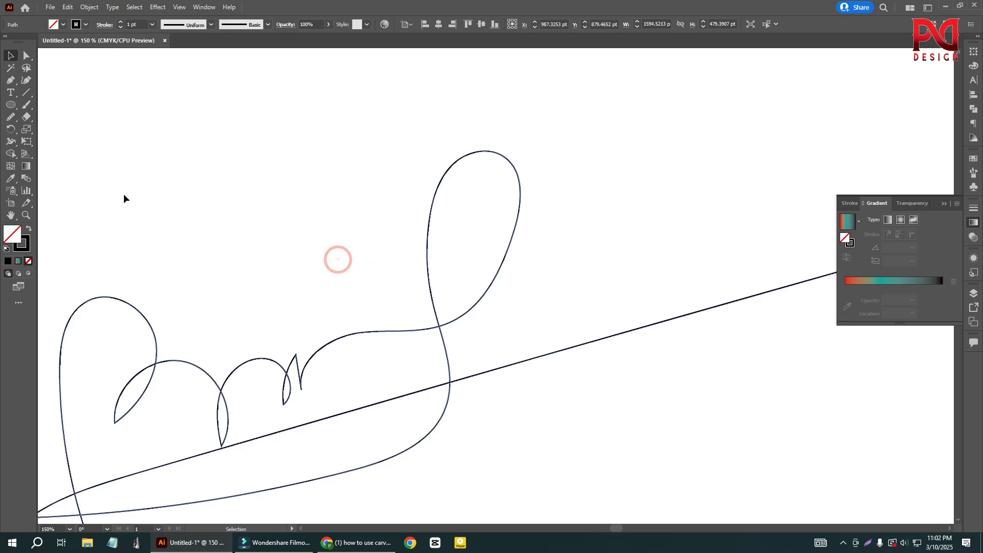
pyautogui.scroll(-1, 297, 369)
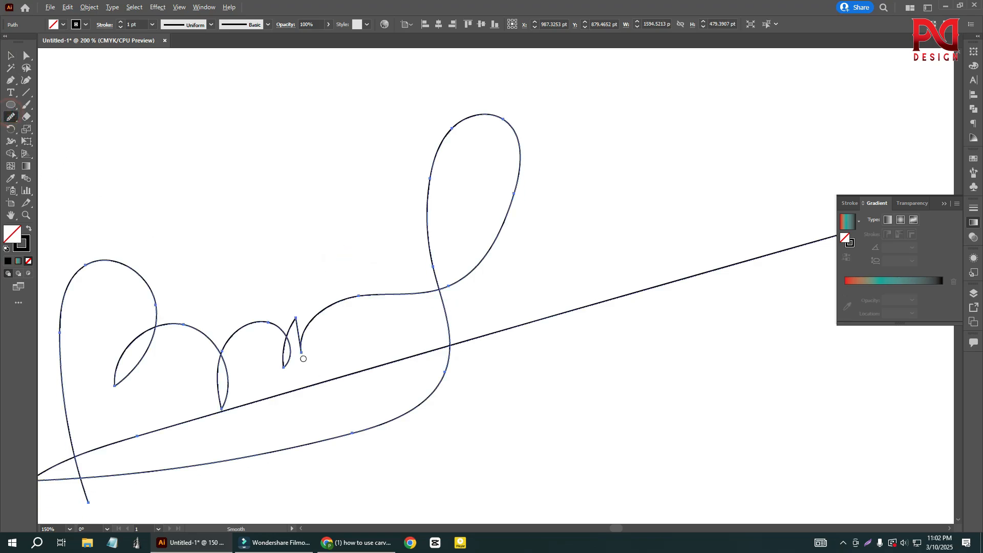
pyautogui.scroll(1, 301, 347)
pyautogui.scroll(3, 292, 304)
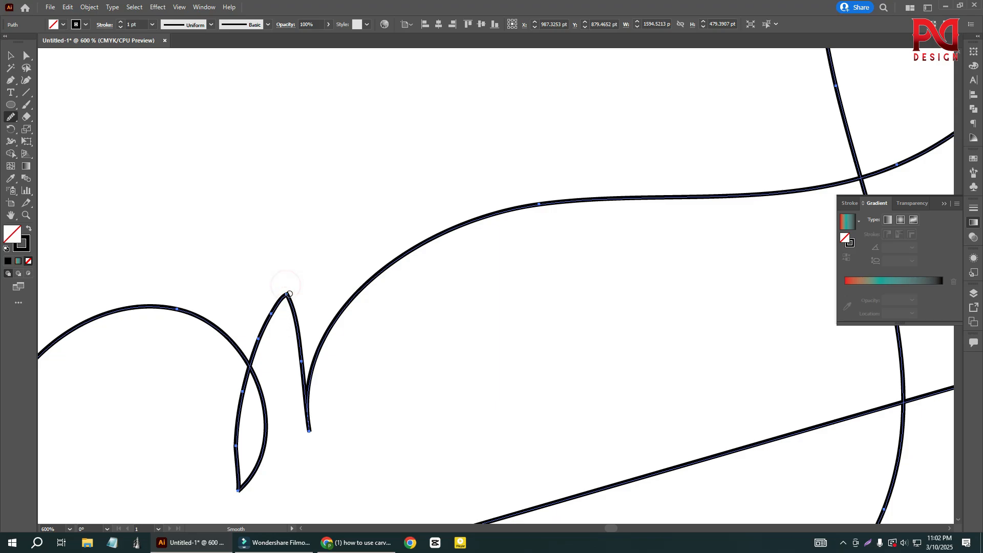
pyautogui.scroll(-1, 358, 351)
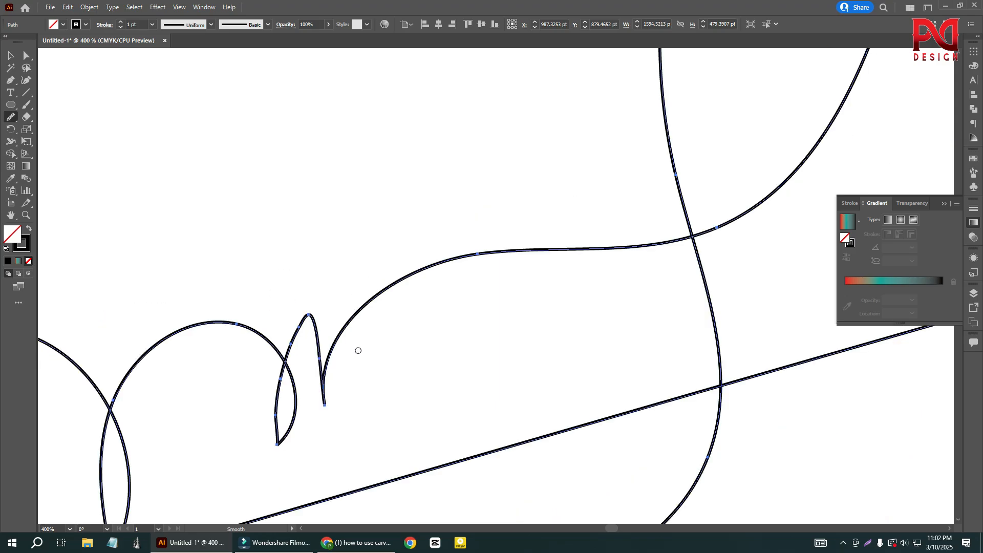
# - Smooth the signature-like stroke around the pointed bottom of its small narrow loop
pyautogui.scroll(1, 288, 444)
pyautogui.moveTo(272, 441)
pyautogui.mouseDown()
pyautogui.moveTo(278, 412)
pyautogui.moveTo(282, 424)
pyautogui.mouseUp()
pyautogui.click(272, 441)
pyautogui.click(271, 439)
pyautogui.scroll(-4, 410, 412)
pyautogui.scroll(2, 304, 386)
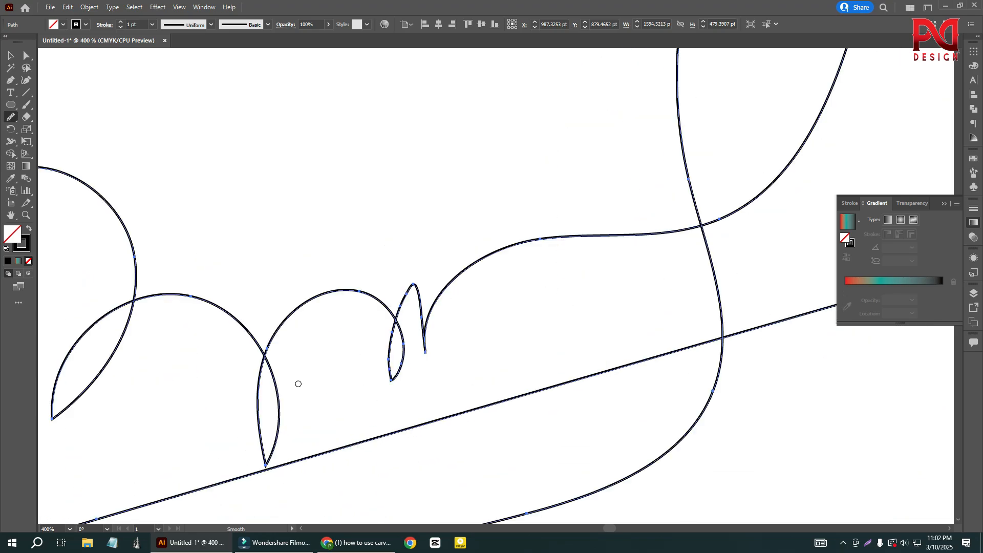
# - Smooth both sides of the signature-like stroke's larger pointed loop near its lower tip, and deselect the stroke
pyautogui.scroll(1, 298, 383)
pyautogui.moveTo(236, 312); pyautogui.dragTo(233, 332)
pyautogui.scroll(-3, 287, 361)
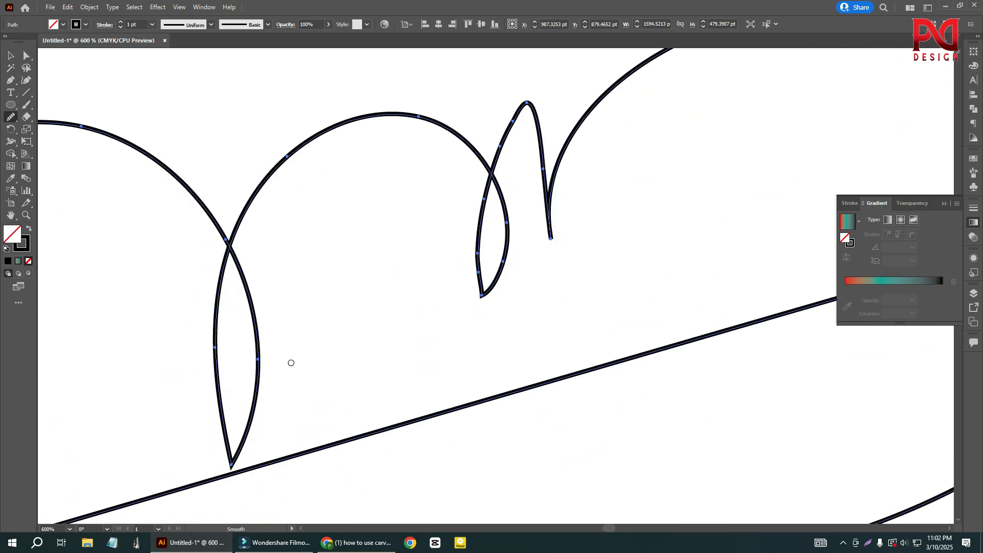
pyautogui.moveTo(242, 415); pyautogui.dragTo(240, 422)
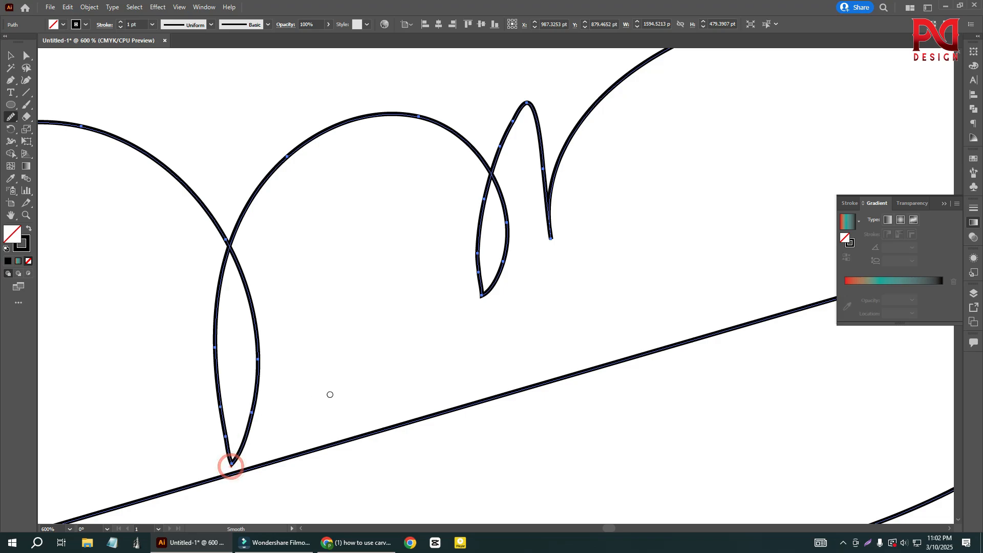
pyautogui.scroll(-4, 384, 386)
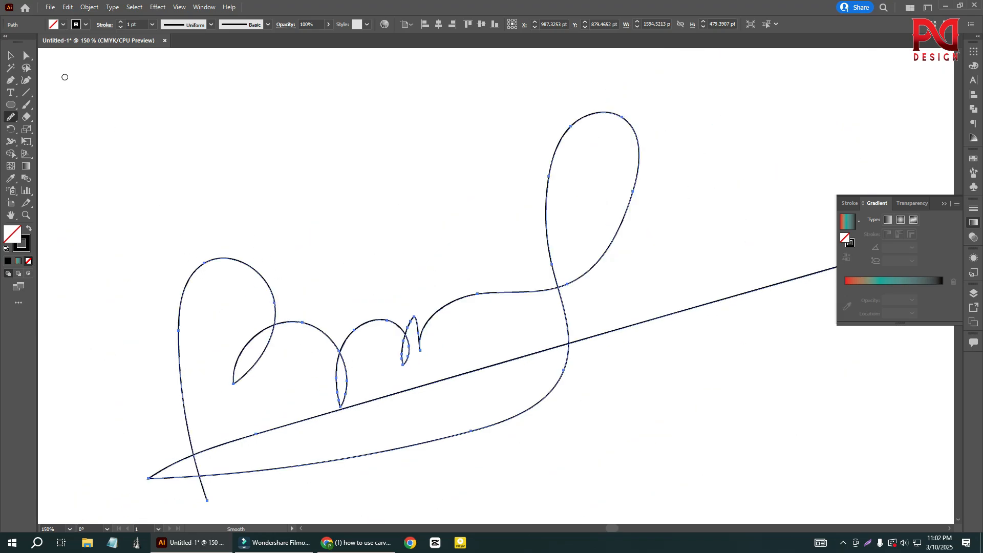
pyautogui.click(11, 56)
pyautogui.click(292, 210)
# - Select the signature-like stroke and erase a tiny gap at the lower right side of its tall loop with the Path Eraser tool
pyautogui.scroll(-1, 351, 291)
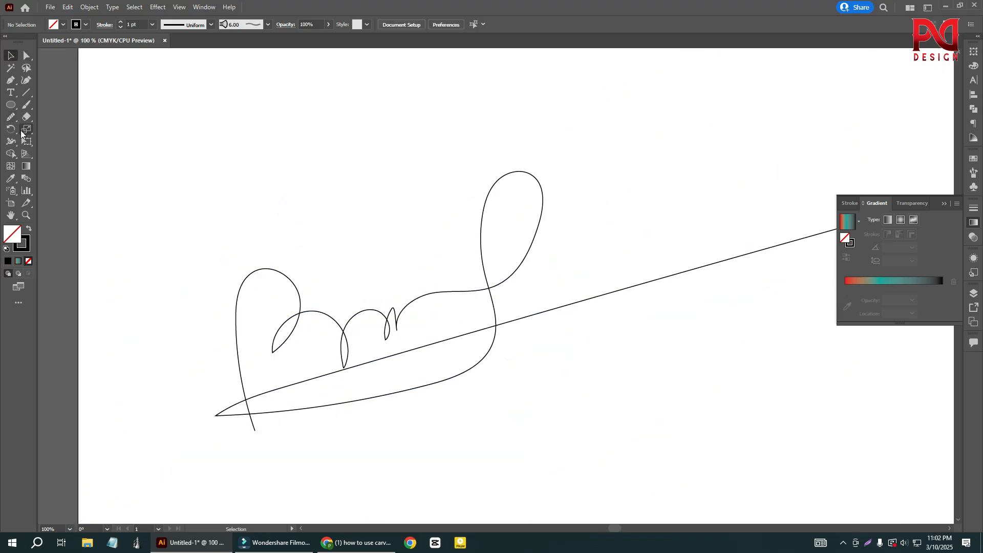
pyautogui.rightClick(11, 117)
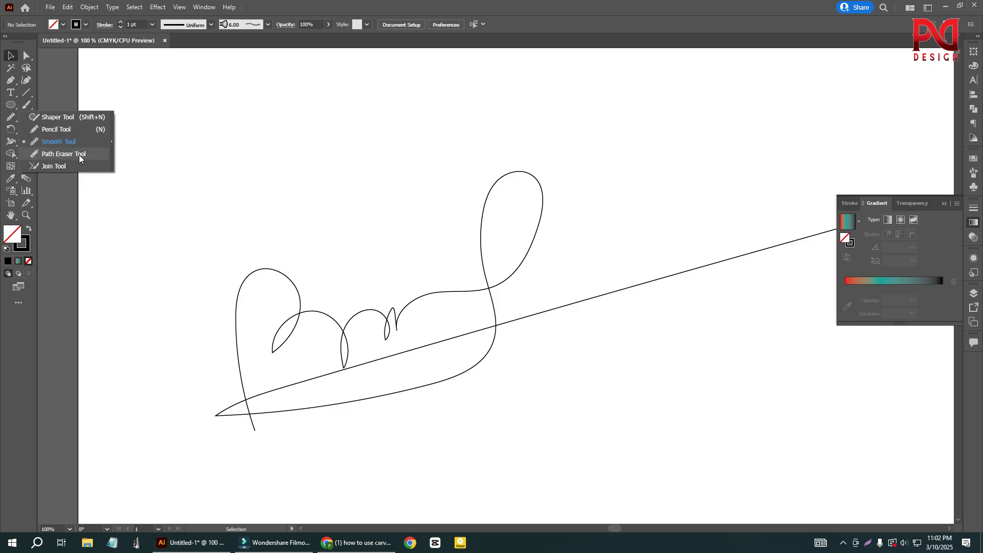
pyautogui.click(79, 155)
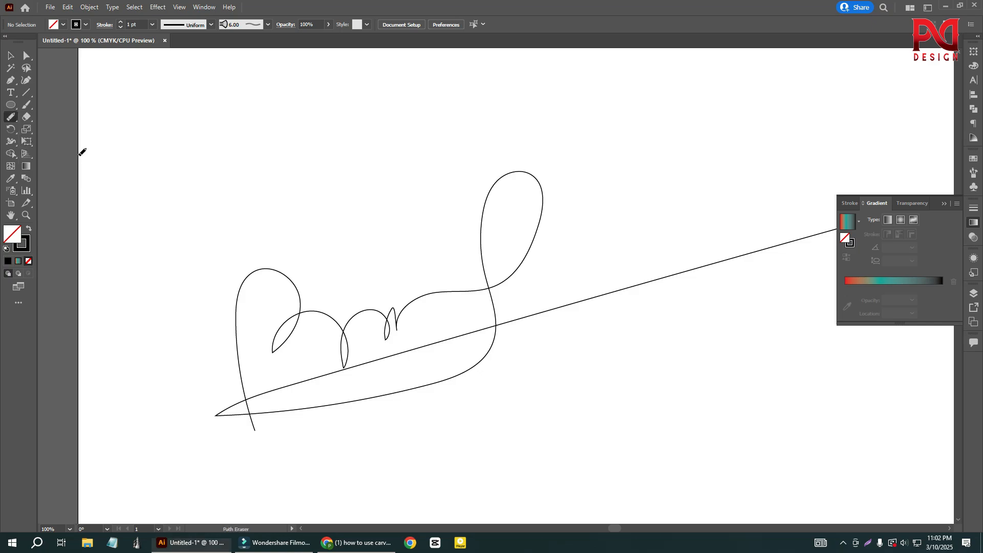
pyautogui.click(11, 54)
pyautogui.moveTo(219, 226); pyautogui.dragTo(381, 422)
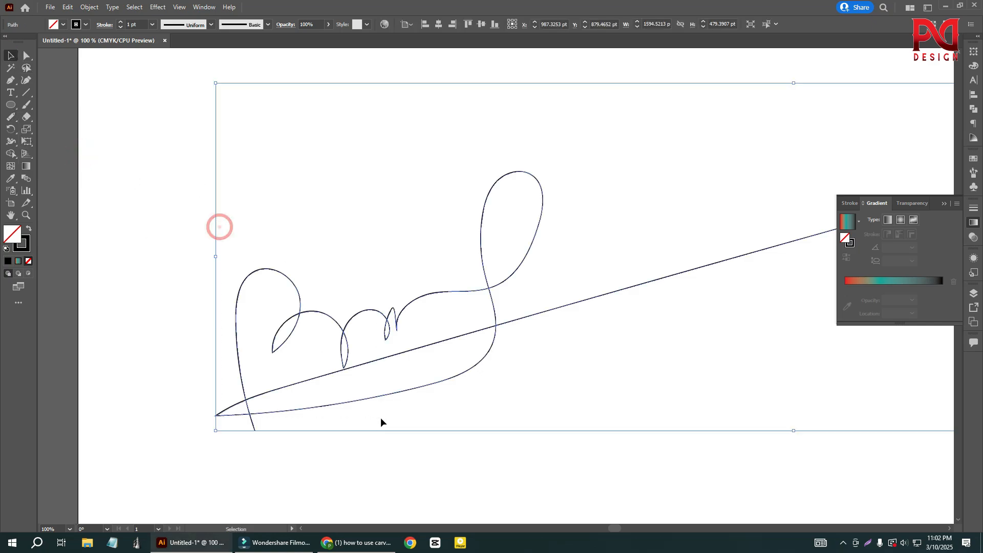
pyautogui.scroll(-2, 259, 379)
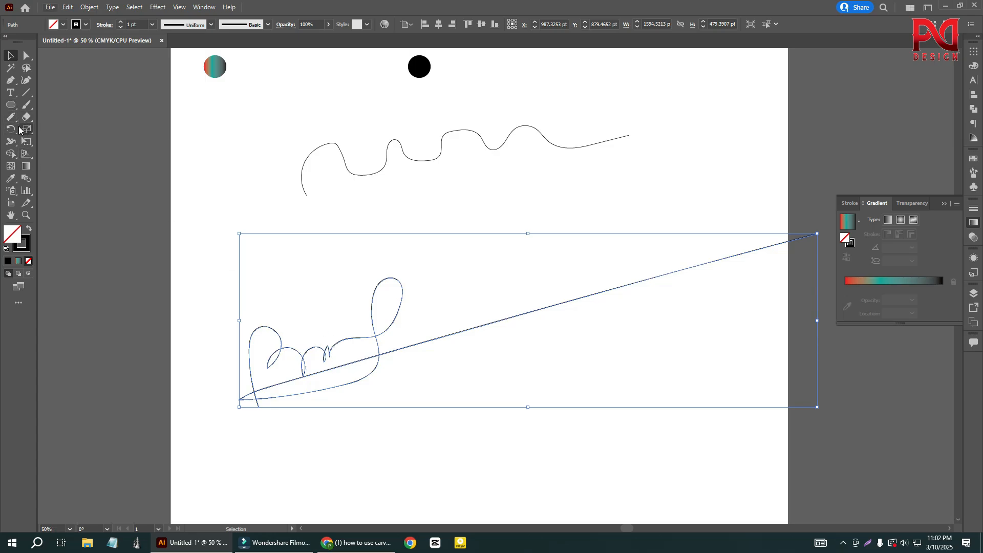
pyautogui.click(14, 121)
pyautogui.click(53, 152)
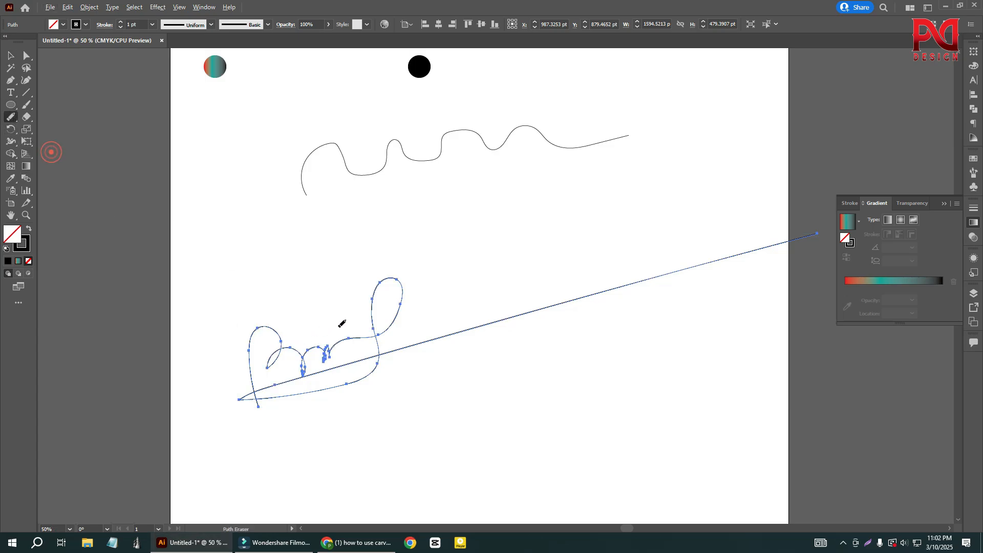
pyautogui.scroll(3, 377, 336)
pyautogui.scroll(2, 393, 333)
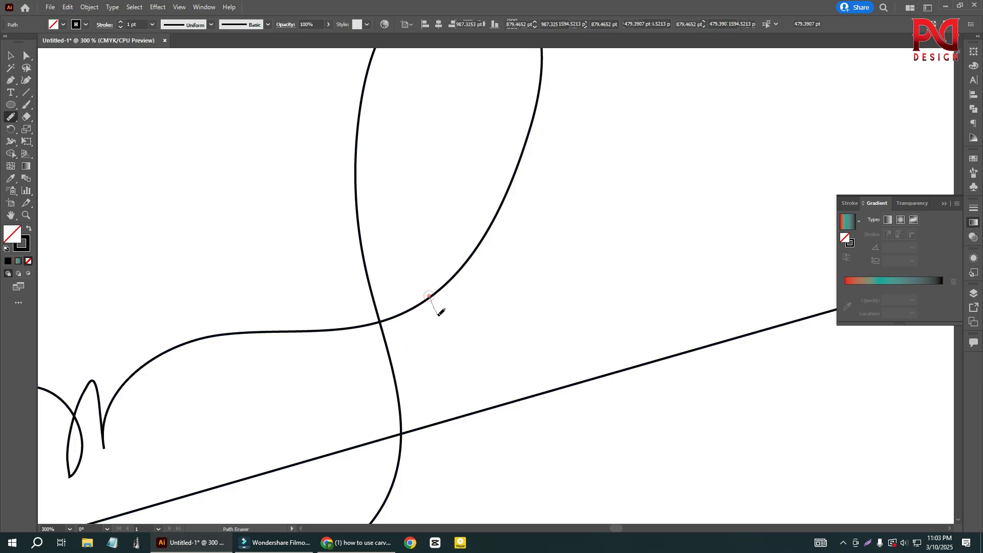
pyautogui.click(430, 296)
# - Erase a short section from the lower left side of the signature-like stroke's tall loop
pyautogui.scroll(2, 371, 234)
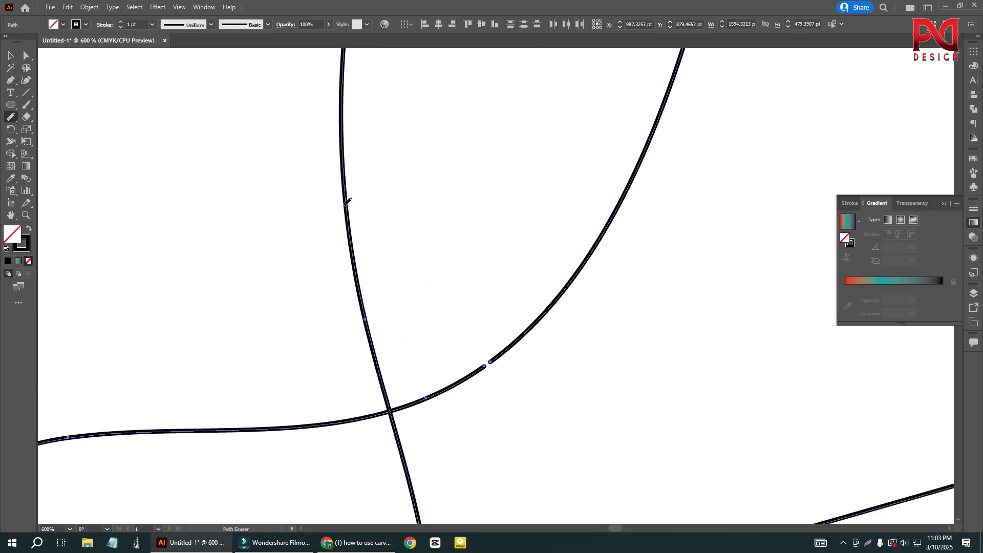
pyautogui.moveTo(341, 200); pyautogui.dragTo(366, 239)
pyautogui.scroll(-2, 376, 255)
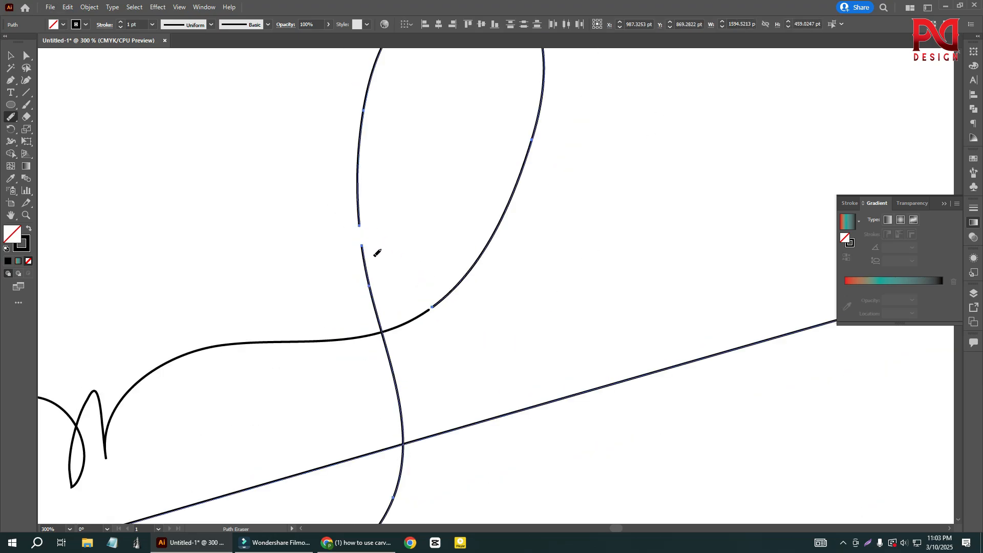
pyautogui.scroll(-2, 400, 265)
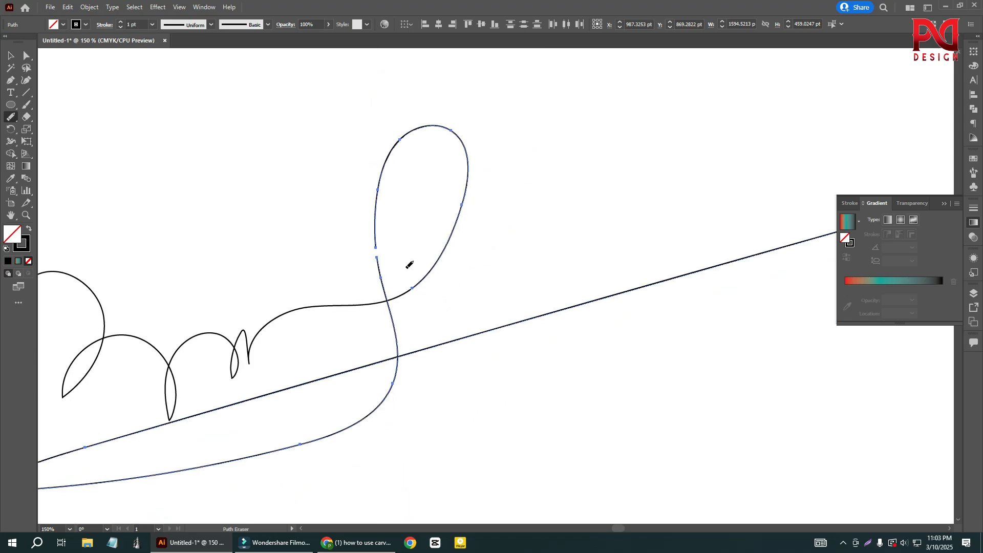
# - Select the signature-like stroke's remaining lettering segment and erase two small gaps on the right side of its first large curve
pyautogui.scroll(-1, 408, 266)
pyautogui.scroll(1, 213, 303)
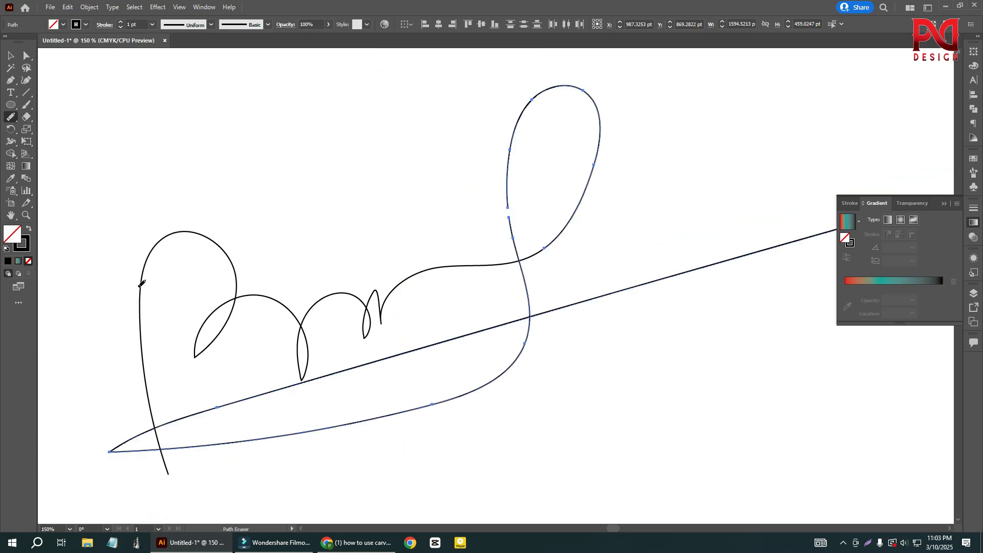
pyautogui.click(140, 284)
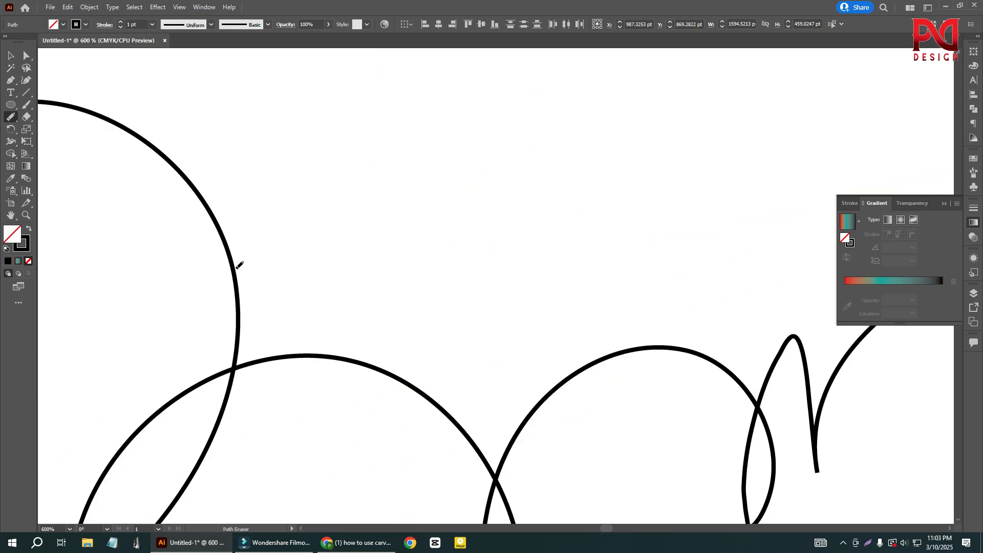
pyautogui.click(293, 211)
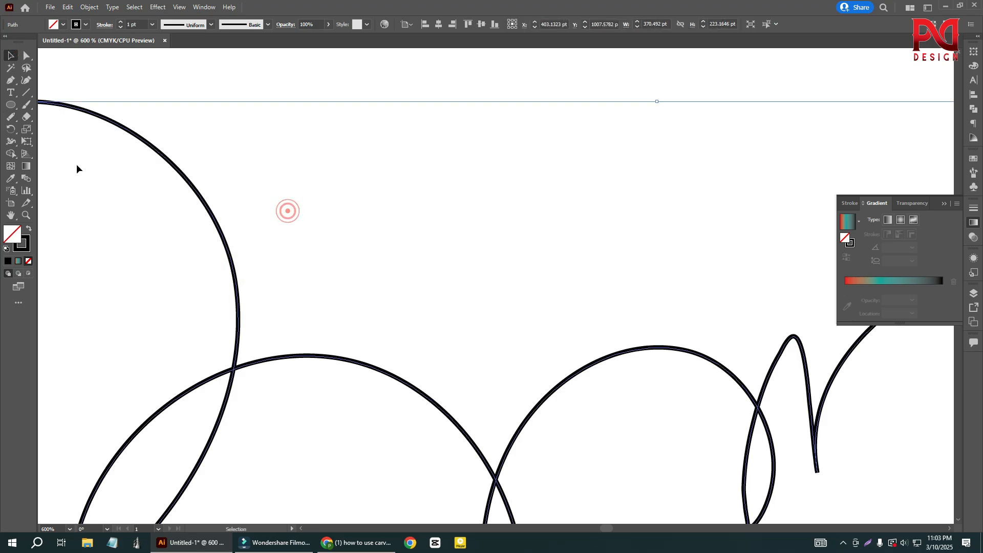
pyautogui.click(8, 119)
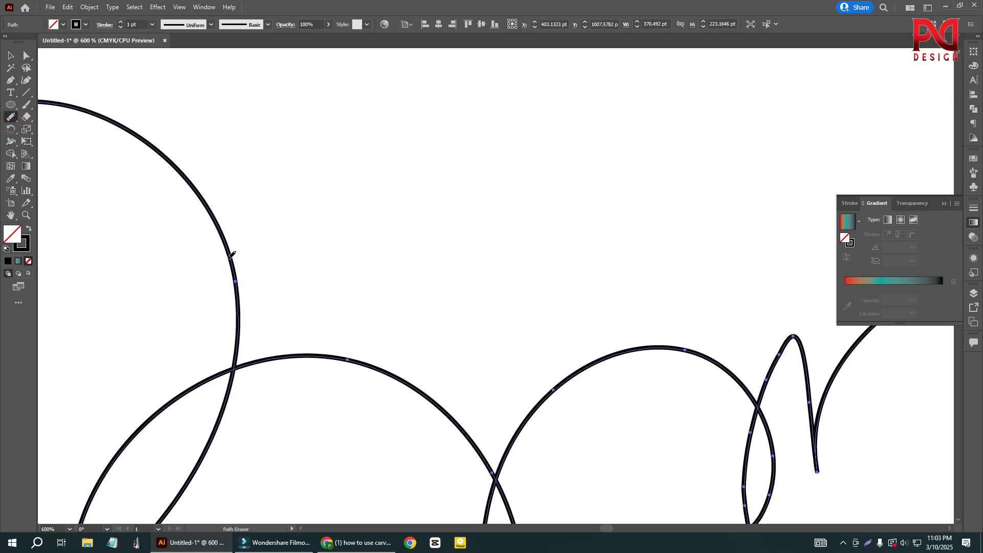
pyautogui.moveTo(232, 272); pyautogui.dragTo(223, 236)
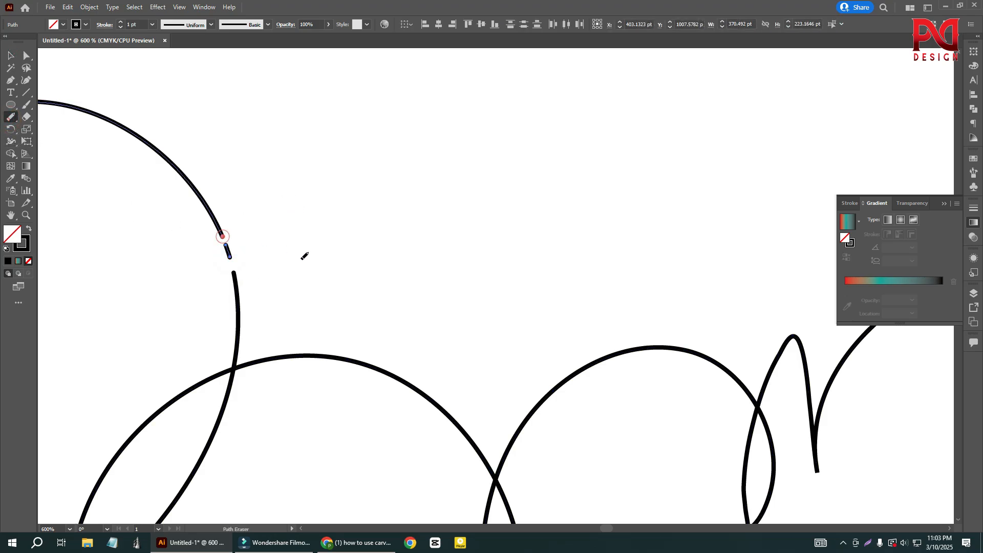
pyautogui.scroll(-3, 357, 297)
pyautogui.scroll(-6, 360, 293)
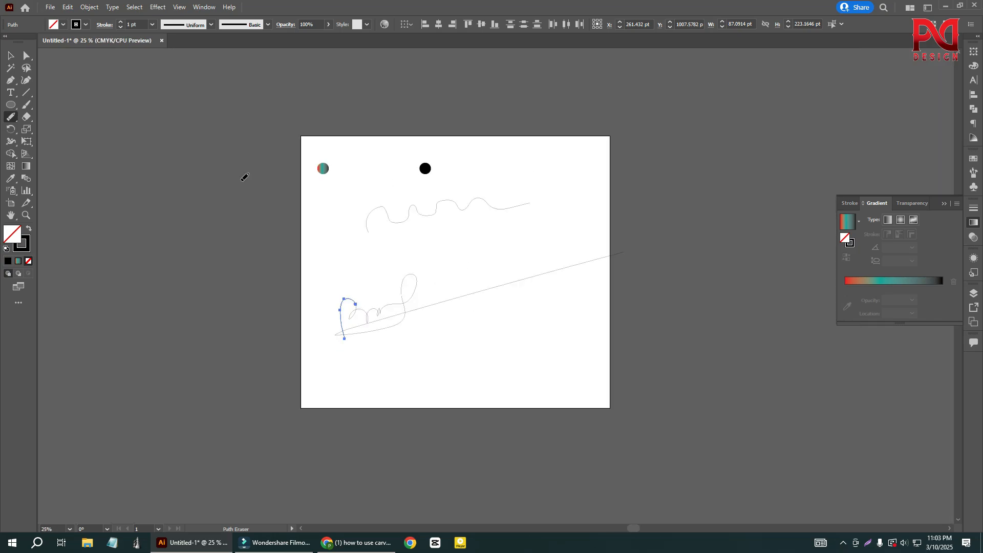
# - Select all the circles and strokes on the artboard and delete them
pyautogui.click(9, 54)
pyautogui.moveTo(270, 157); pyautogui.dragTo(512, 376)
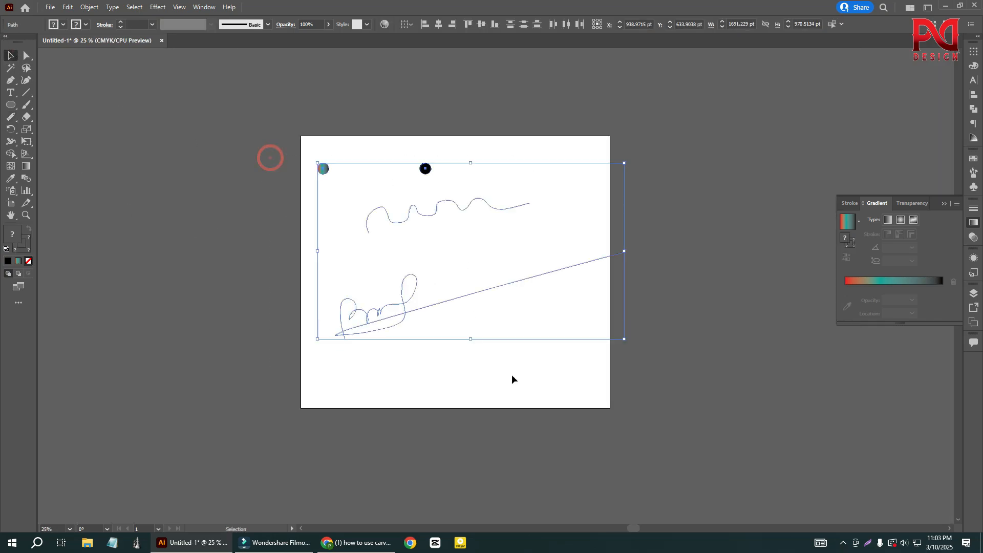
pyautogui.press('Delete')
# - Draw an unfilled circle about 699 pt in diameter on the empty artboard with the Ellipse tool
pyautogui.scroll(1, 502, 284)
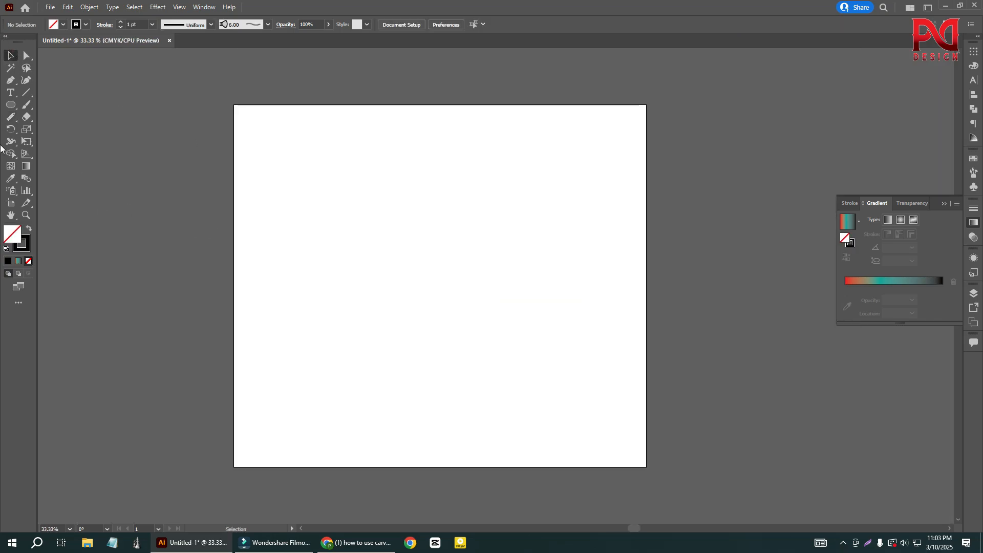
pyautogui.press('l')
pyautogui.moveTo(399, 265); pyautogui.dragTo(435, 349)
pyautogui.scroll(1, 430, 247)
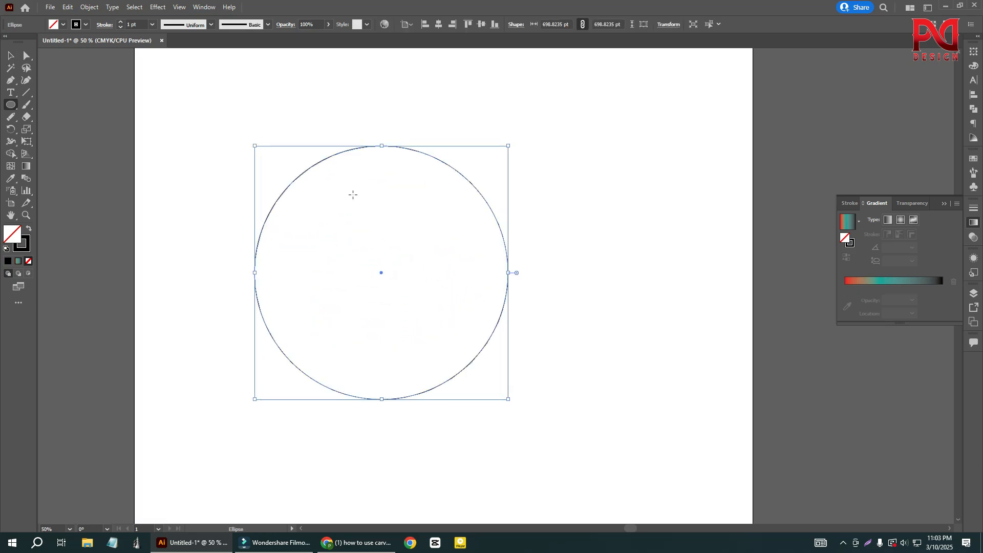
# - Erase a small gap at the top of the circle with the Path Eraser tool
pyautogui.press('p')
pyautogui.rightClick(13, 106)
pyautogui.rightClick(11, 118)
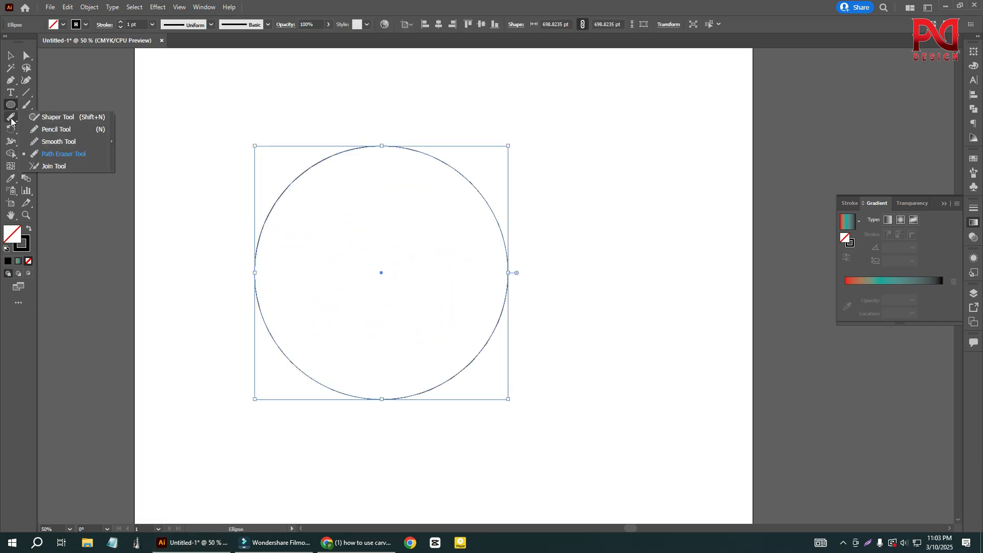
pyautogui.click(54, 154)
pyautogui.scroll(2, 394, 149)
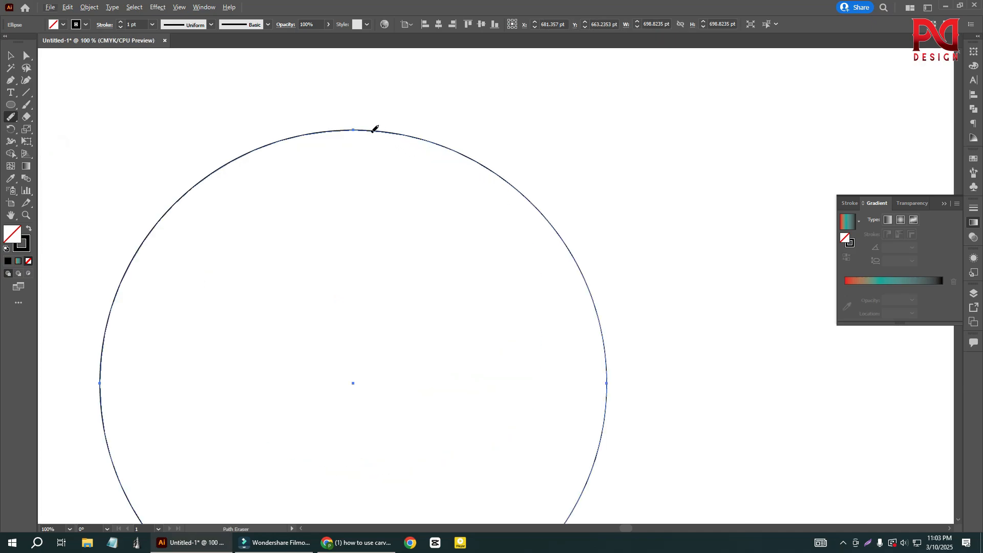
pyautogui.click(358, 129)
pyautogui.scroll(-1, 369, 193)
pyautogui.scroll(-3, 375, 174)
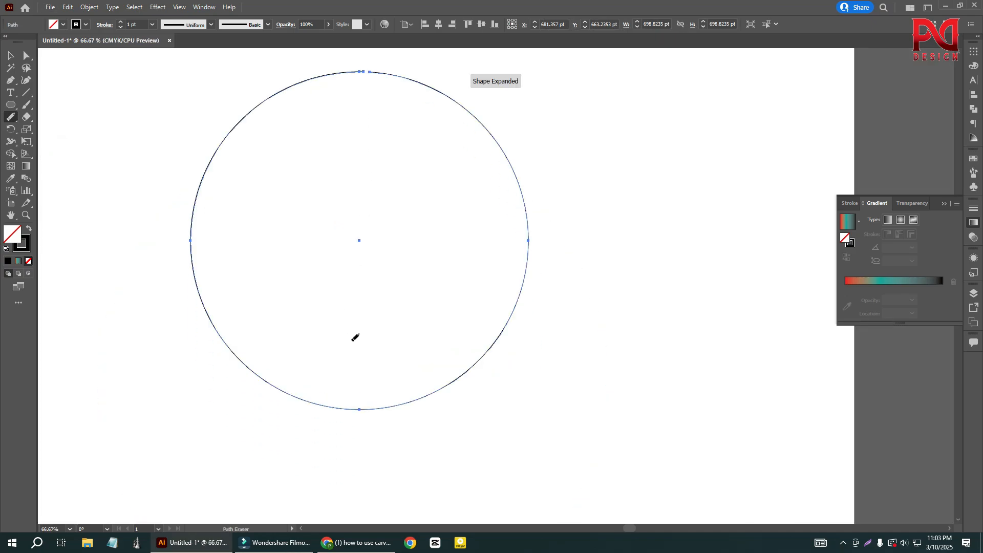
# - Erase a small gap at the bottom of the circle to split it into two halves
pyautogui.moveTo(364, 435); pyautogui.dragTo(364, 437)
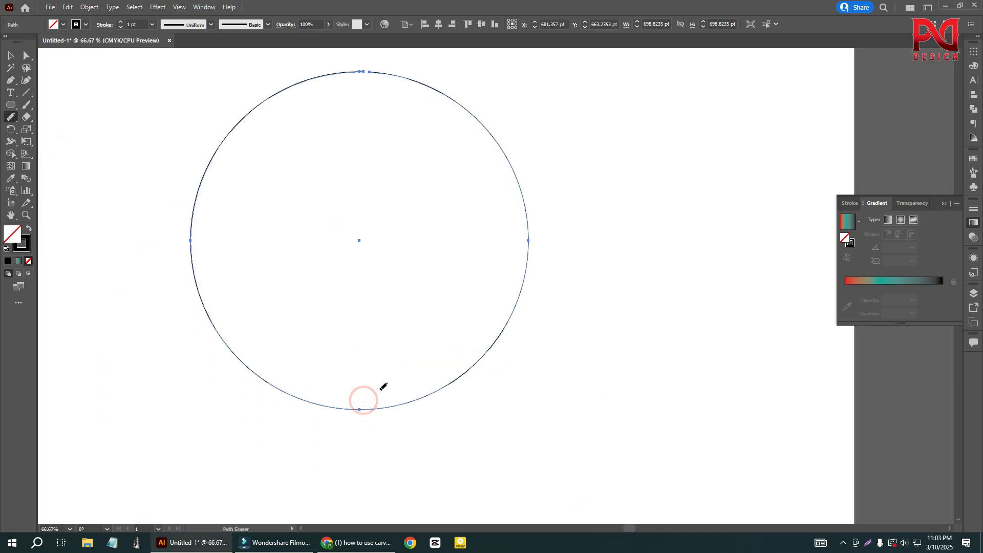
pyautogui.moveTo(365, 401); pyautogui.dragTo(361, 427)
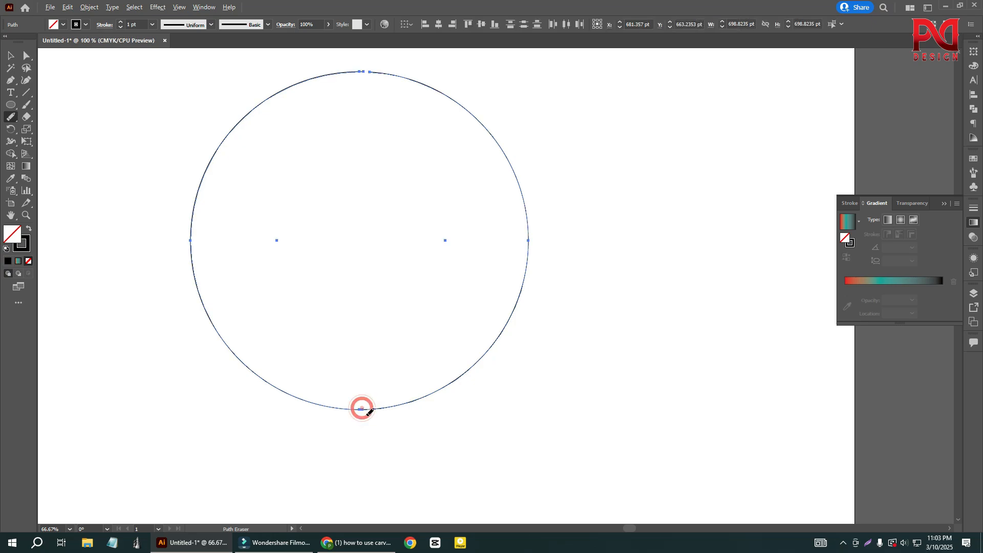
pyautogui.scroll(3, 364, 413)
pyautogui.scroll(-5, 363, 387)
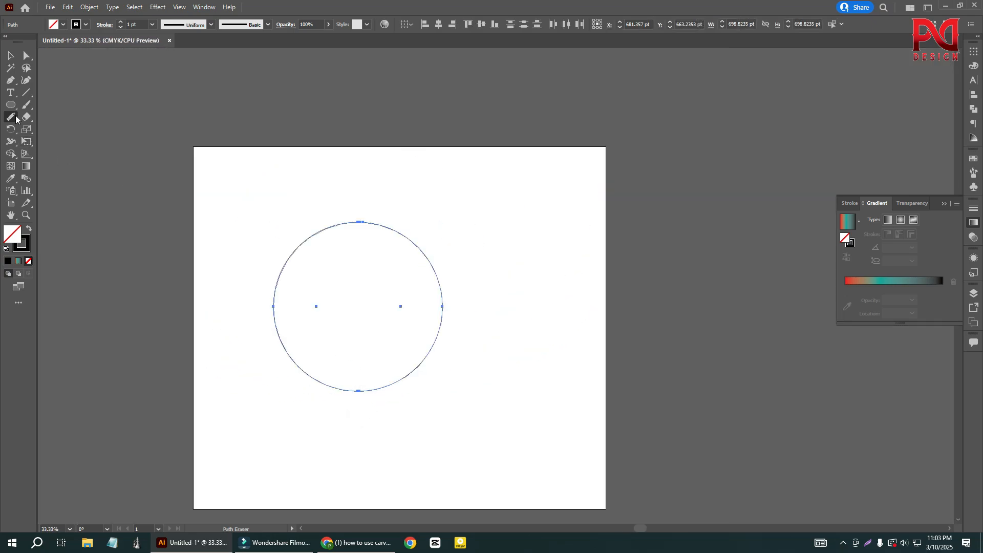
# - Move the left half of the circle outward, away from the right half, and select the right half
pyautogui.press('v')
pyautogui.click(218, 212)
pyautogui.moveTo(271, 309); pyautogui.dragTo(197, 308)
pyautogui.click(396, 336)
pyautogui.moveTo(338, 211); pyautogui.dragTo(459, 367)
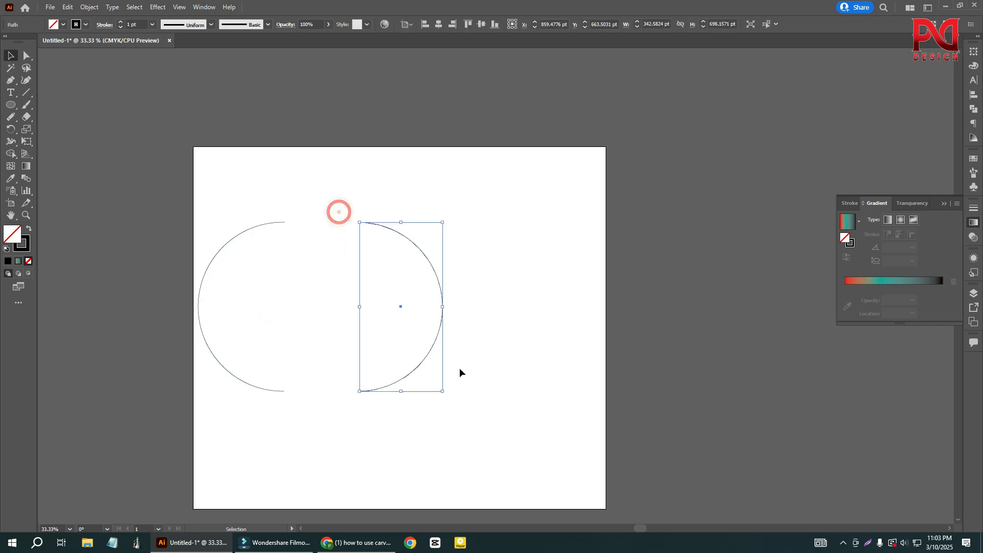
# - Delete both halves of the split circle from the artboard
pyautogui.moveTo(257, 195); pyautogui.dragTo(427, 390)
pyautogui.press('Delete')
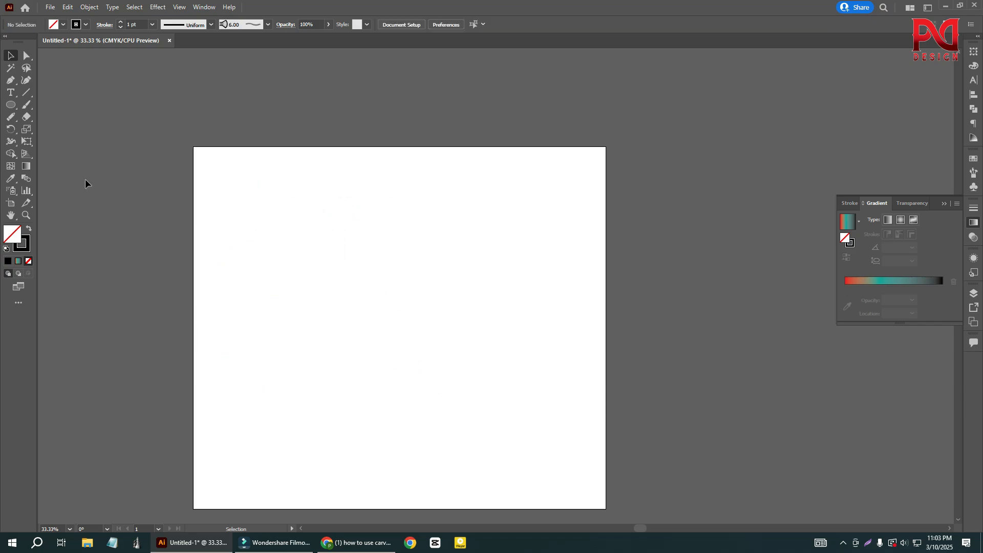
pyautogui.click(14, 121)
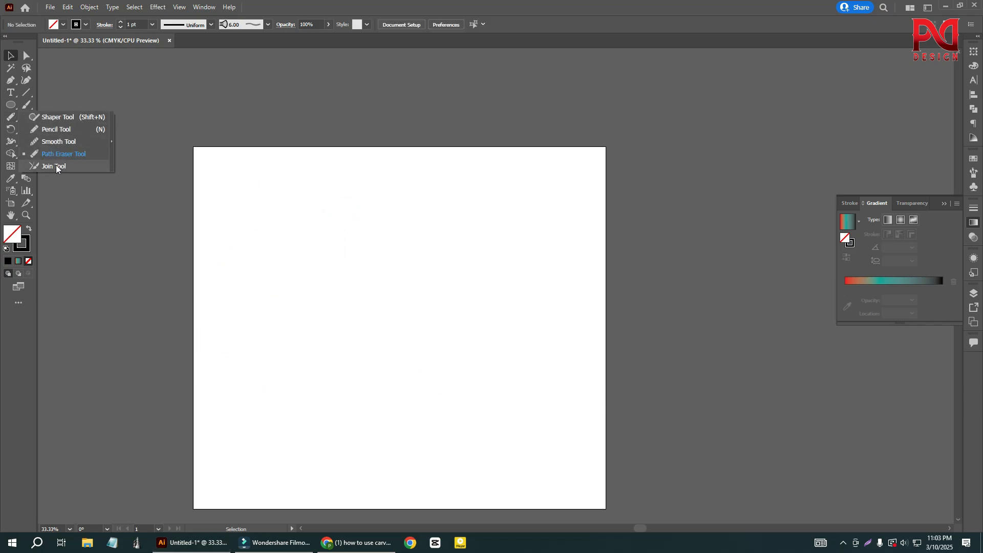
# - Draw an open, straight-sided outline with six anchor points, about 754 by 667 pt, using the Pen tool, and deselect it
pyautogui.click(11, 80)
pyautogui.scroll(-1, 313, 299)
pyautogui.click(288, 221)
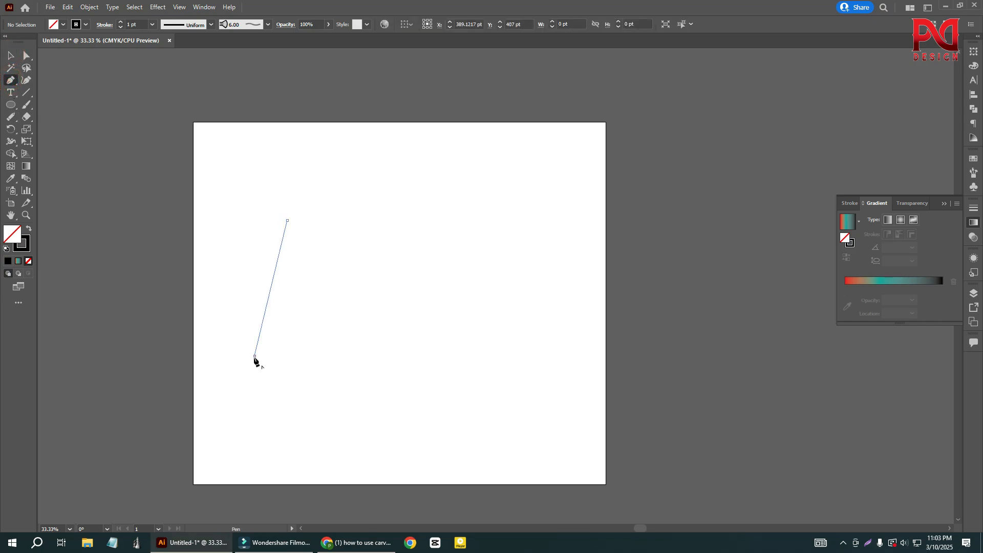
pyautogui.click(254, 356)
pyautogui.click(376, 373)
pyautogui.click(436, 326)
pyautogui.scroll(1, 320, 230)
pyautogui.click(322, 211)
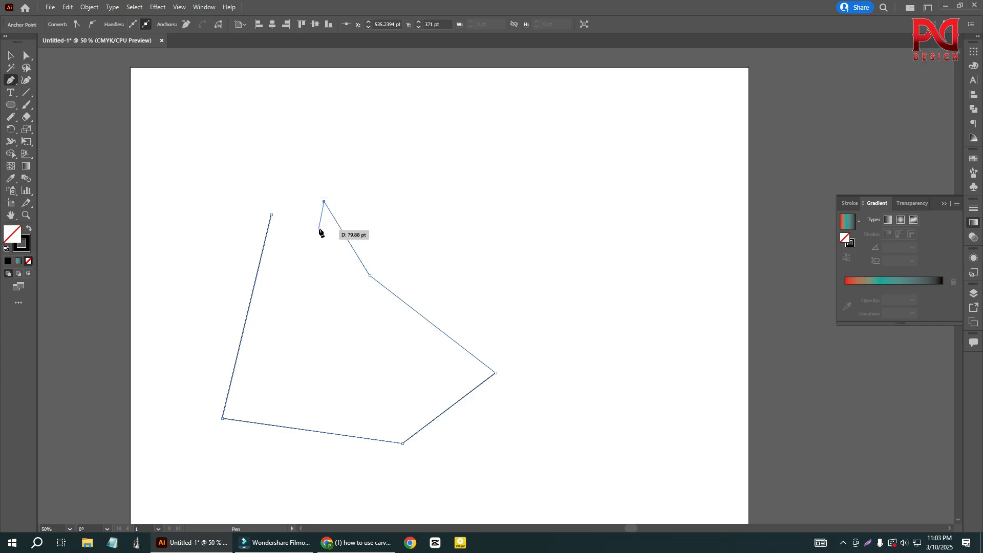
pyautogui.click(8, 57)
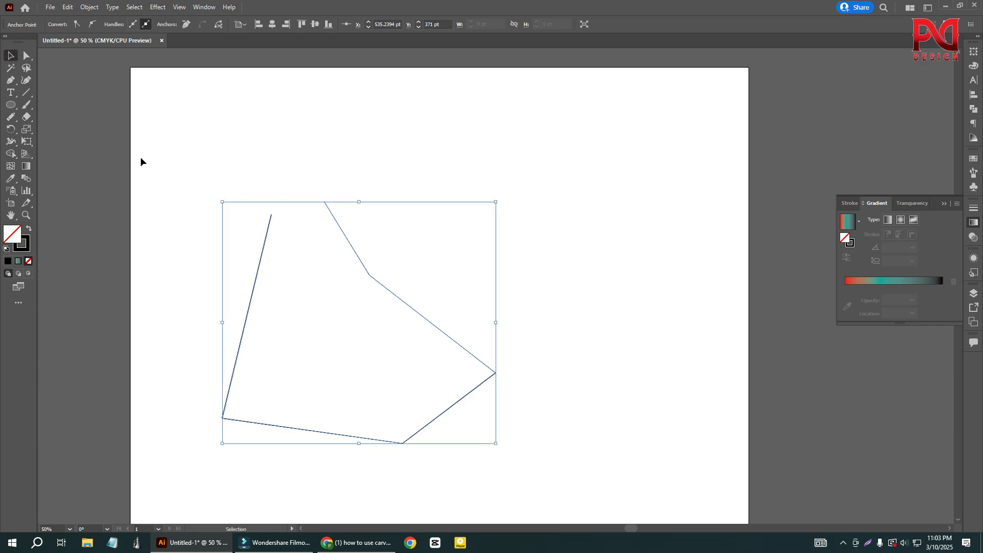
pyautogui.moveTo(163, 139); pyautogui.dragTo(376, 364)
pyautogui.click(217, 147)
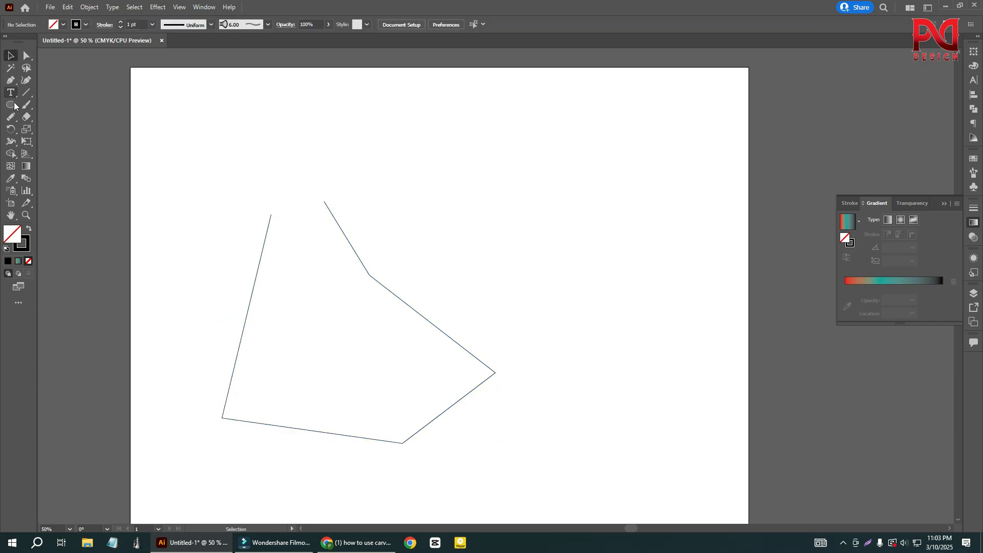
pyautogui.click(11, 129)
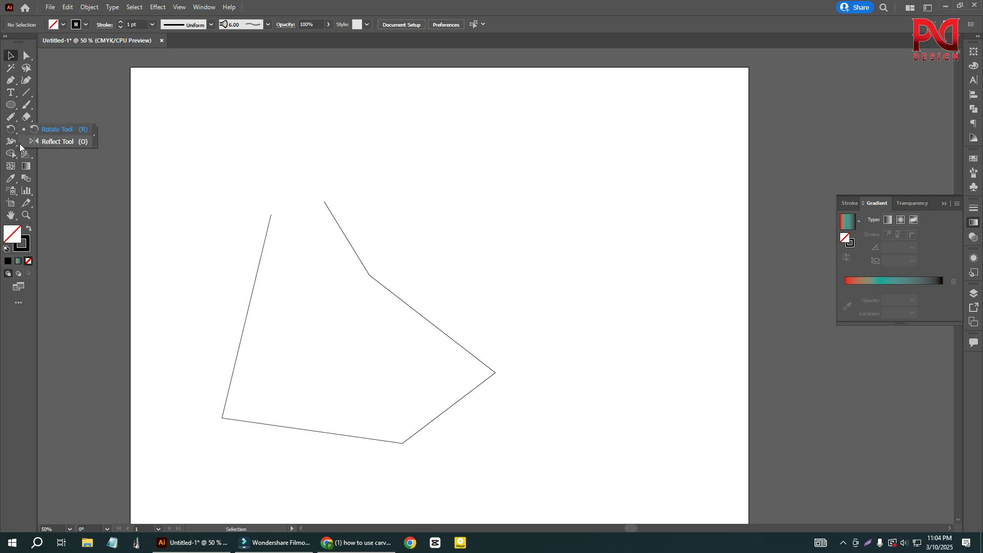
pyautogui.click(8, 179)
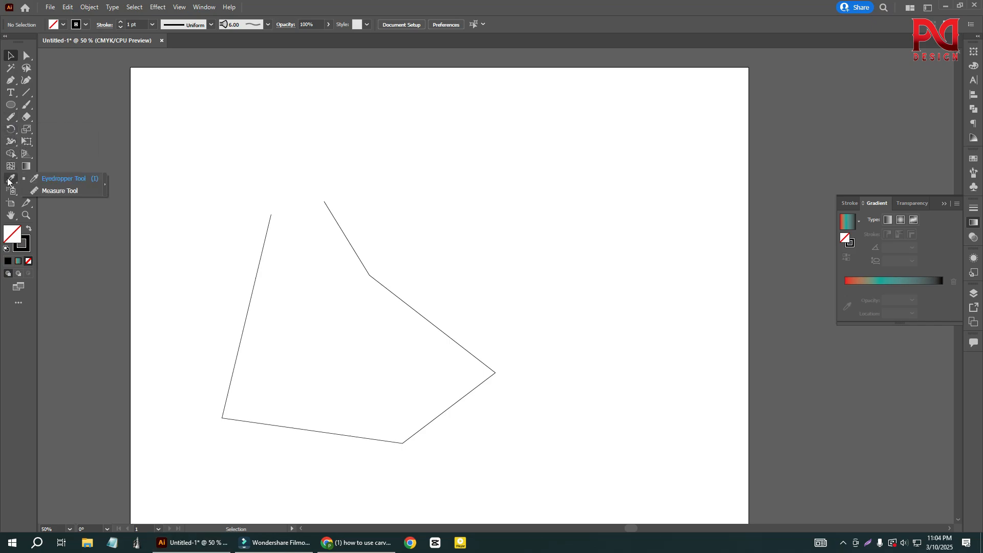
pyautogui.click(10, 154)
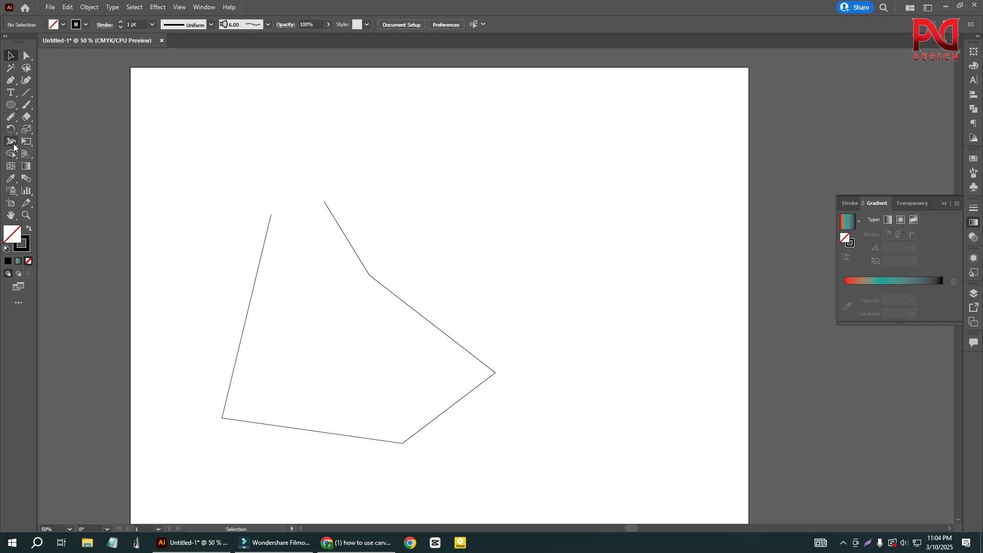
pyautogui.click(11, 142)
# - Close the gap at the top of the outline by brushing across both open ends with the Join tool
pyautogui.click(11, 117)
pyautogui.click(54, 166)
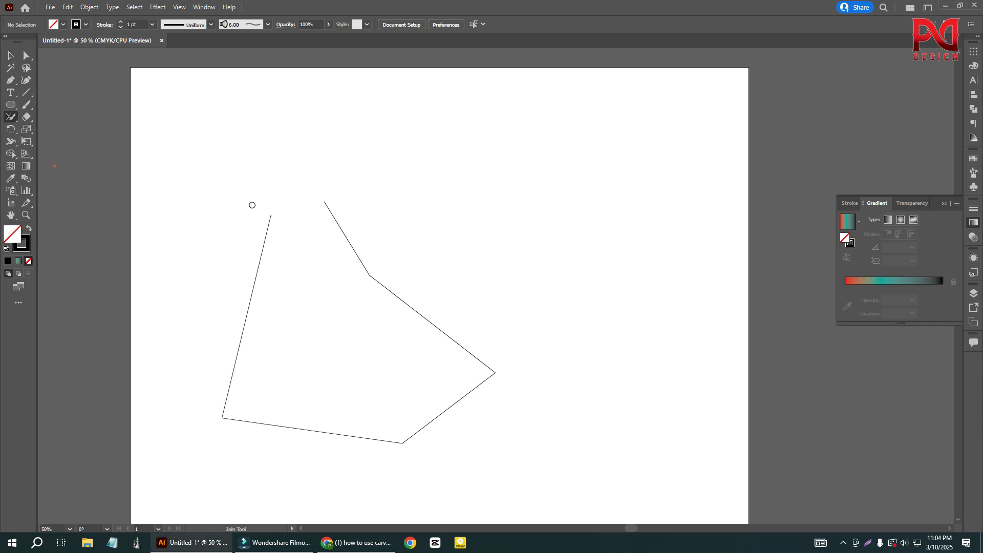
pyautogui.scroll(1, 277, 206)
pyautogui.moveTo(258, 219)
pyautogui.mouseDown()
pyautogui.moveTo(321, 229)
pyautogui.moveTo(351, 213)
pyautogui.moveTo(322, 193)
pyautogui.mouseUp()
pyautogui.moveTo(258, 210); pyautogui.dragTo(335, 188)
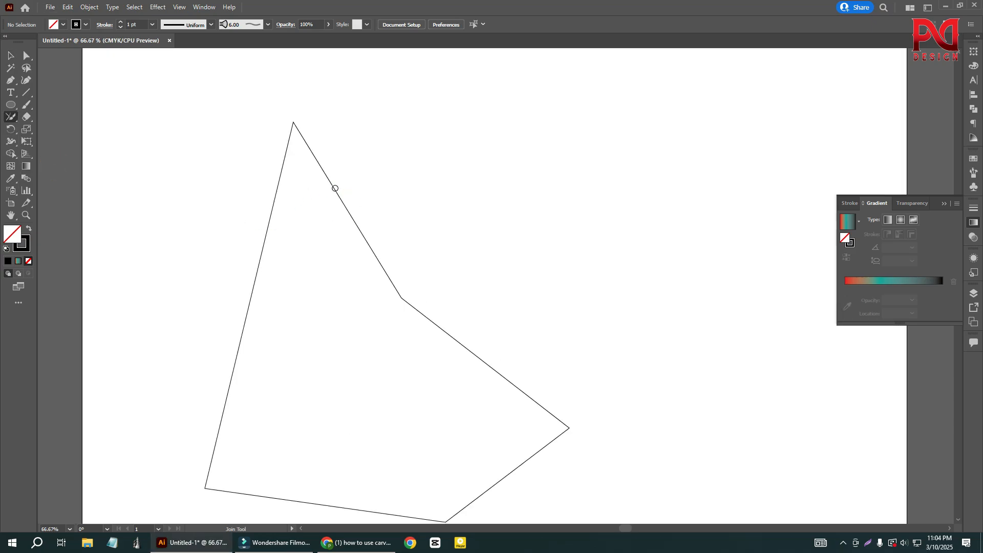
pyautogui.scroll(-1, 271, 215)
pyautogui.scroll(1, 306, 174)
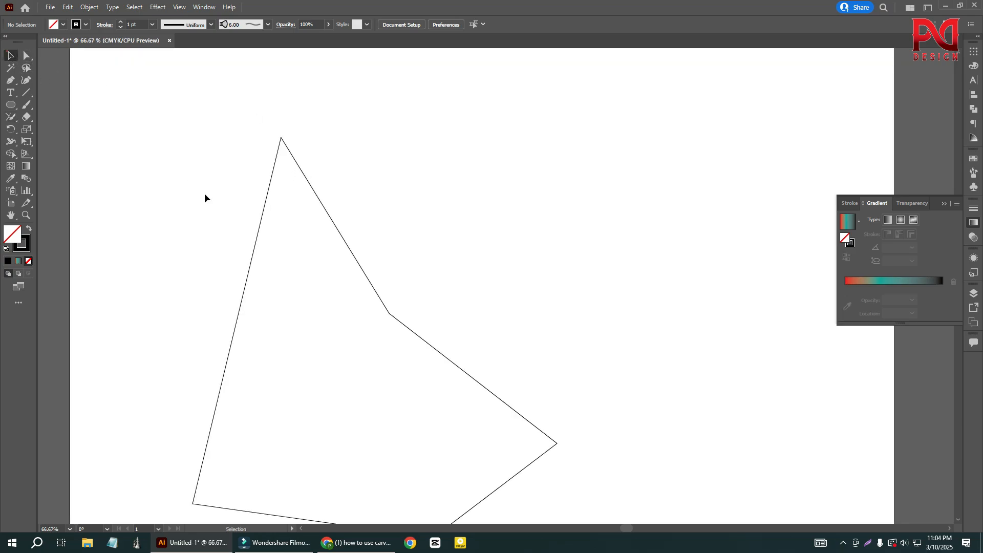
# - Undo the Join tool edit and close the outline with a straight segment using the Join command
pyautogui.scroll(-2, 241, 308)
pyautogui.scroll(-3, 376, 283)
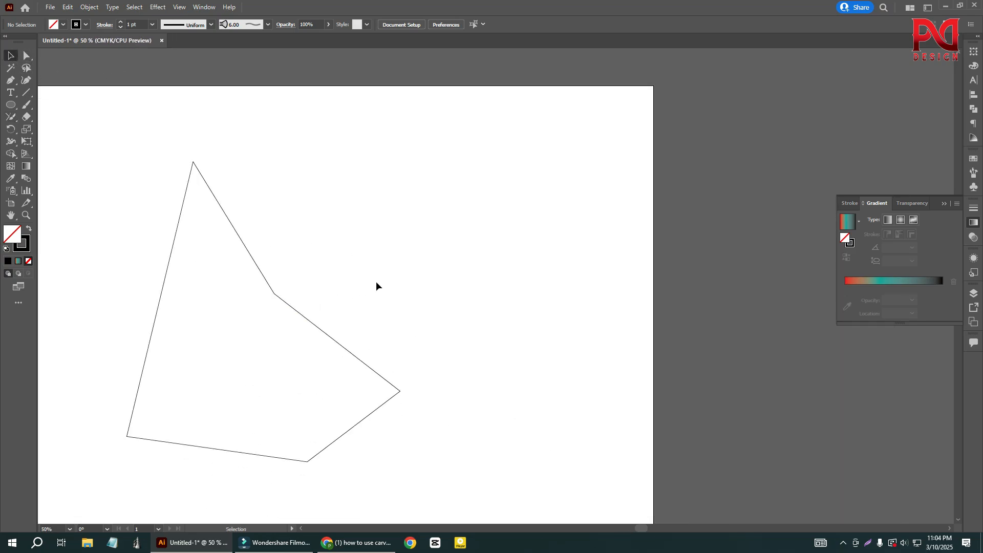
pyautogui.press('a')
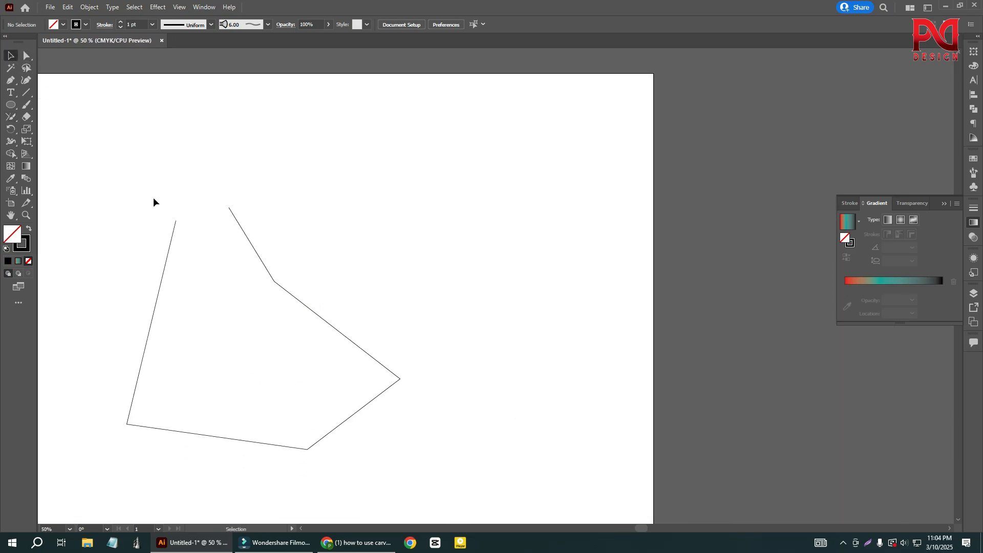
pyautogui.moveTo(114, 167); pyautogui.dragTo(279, 251)
pyautogui.rightClick(213, 217)
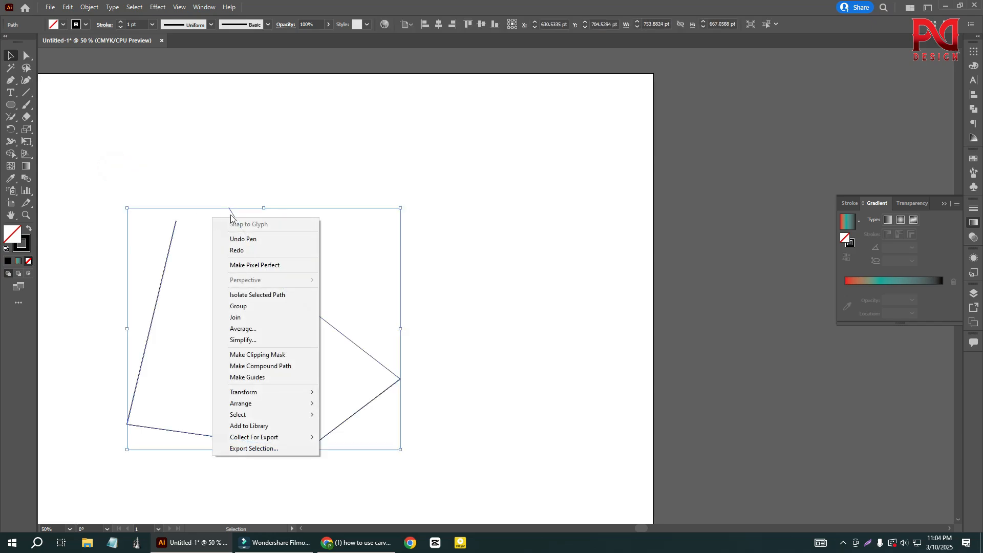
pyautogui.click(251, 316)
pyautogui.click(337, 257)
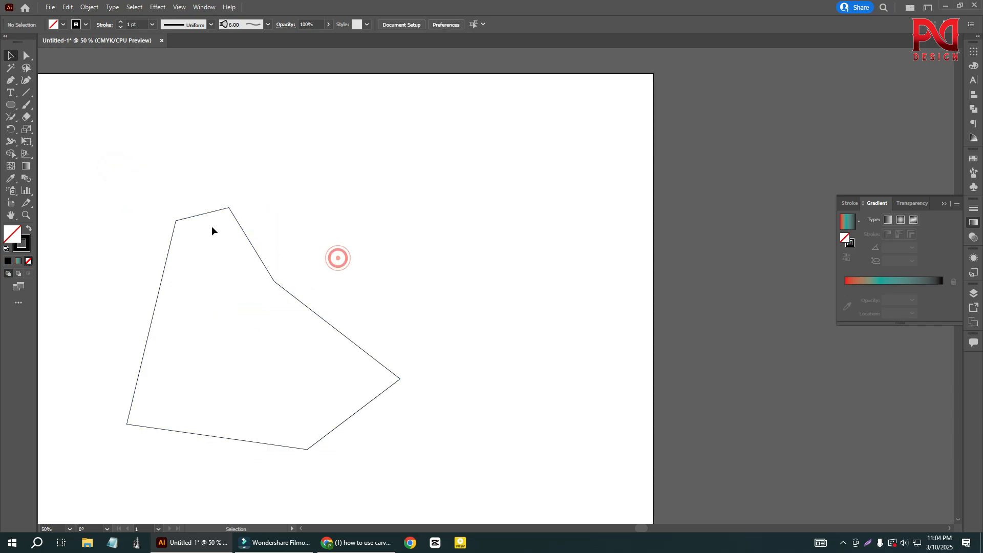
# - Delete the closed outline from the artboard
pyautogui.moveTo(142, 167); pyautogui.dragTo(226, 240)
pyautogui.click(347, 250)
pyautogui.scroll(-1, 322, 307)
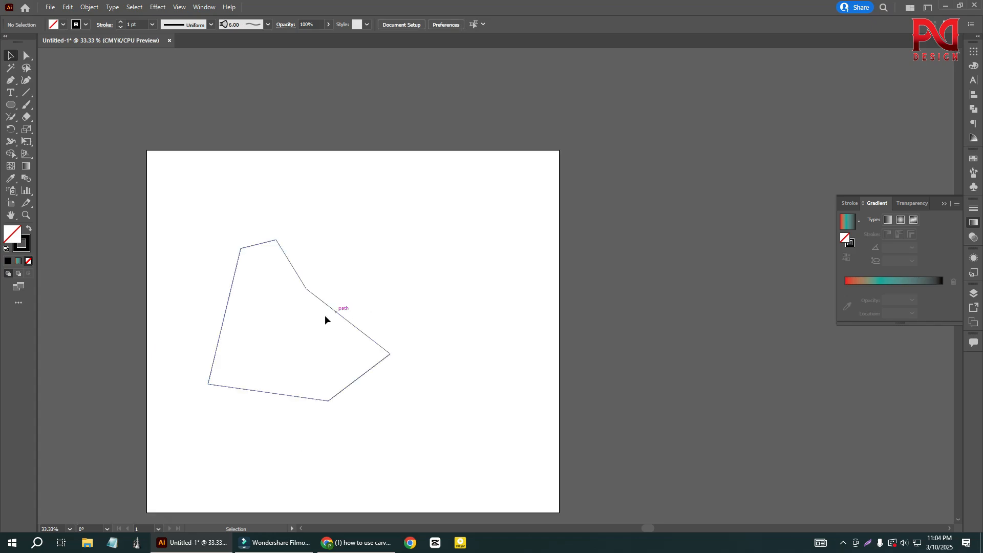
pyautogui.scroll(-1, 301, 312)
pyautogui.scroll(1, 302, 311)
pyautogui.moveTo(217, 156); pyautogui.dragTo(286, 278)
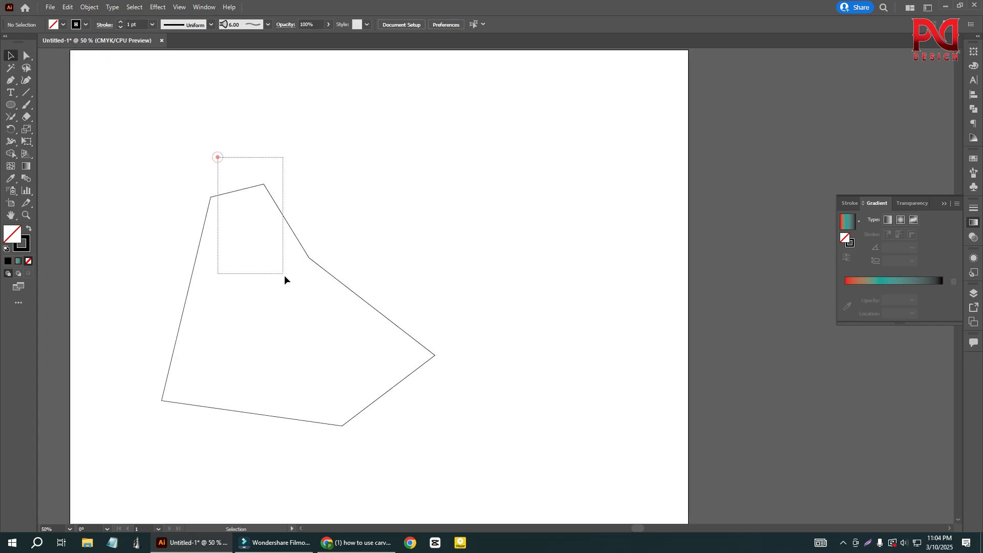
pyautogui.press('Delete')
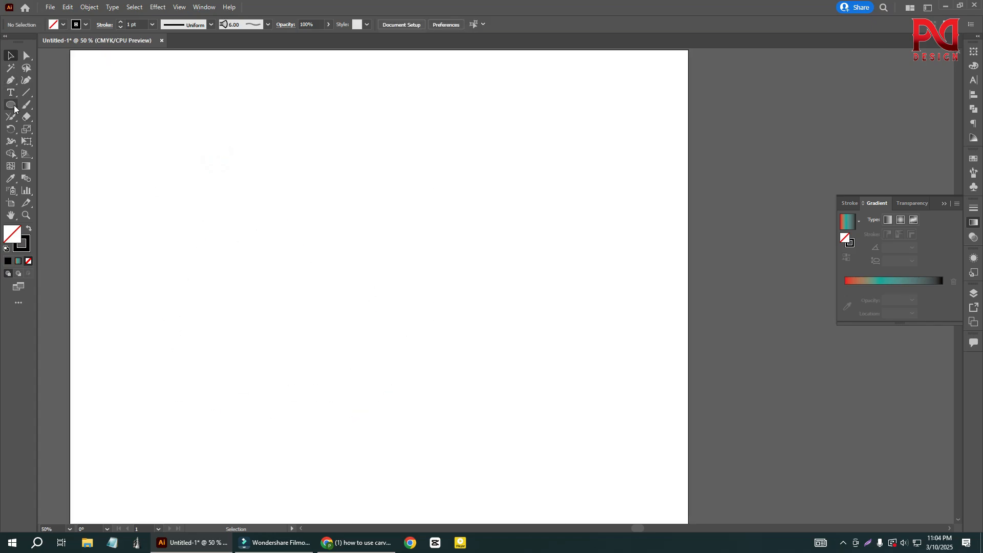
# - Draw an open triangle about 515 by 520 pt with the Pen tool, leaving a small gap at its top, and deselect it
pyautogui.rightClick(10, 105)
pyautogui.click(9, 81)
pyautogui.click(271, 168)
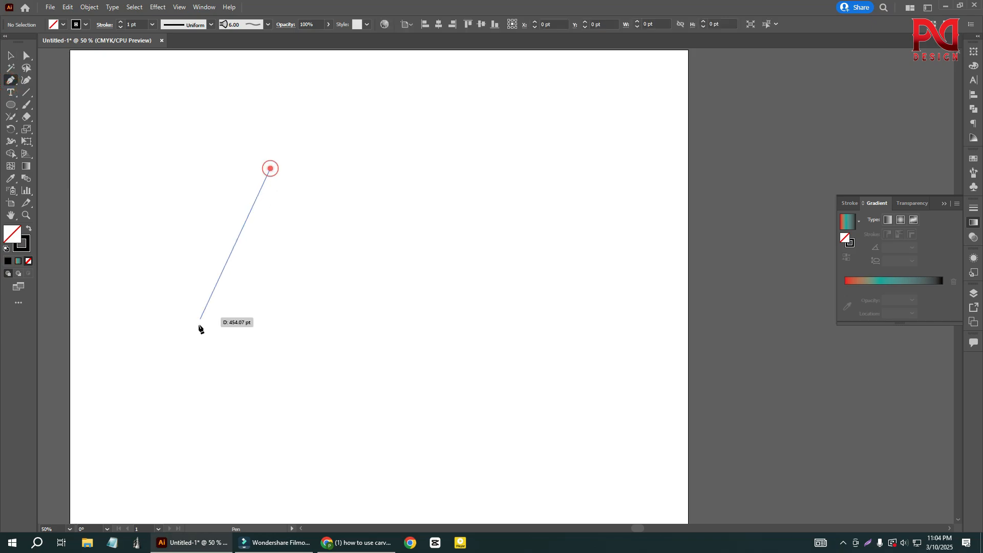
pyautogui.click(199, 357)
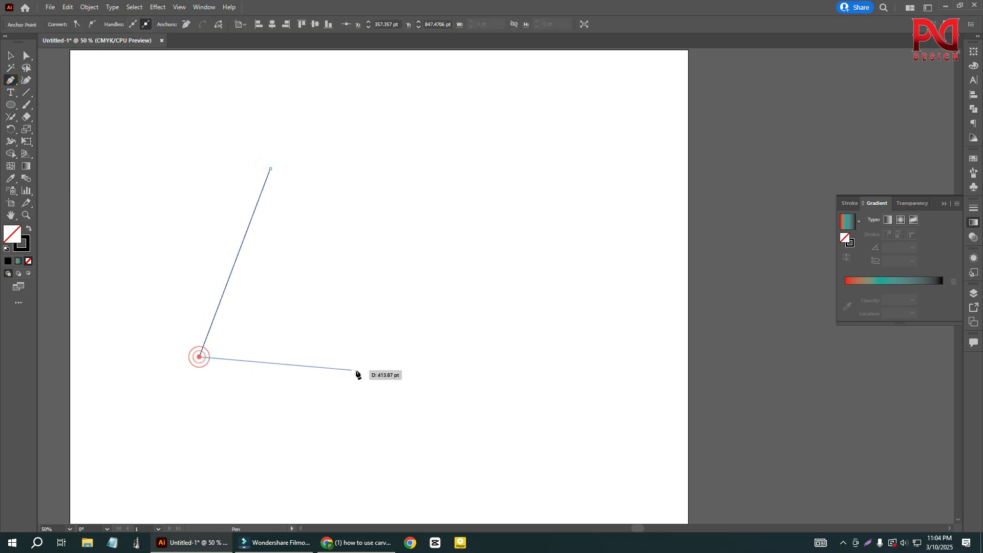
pyautogui.click(385, 334)
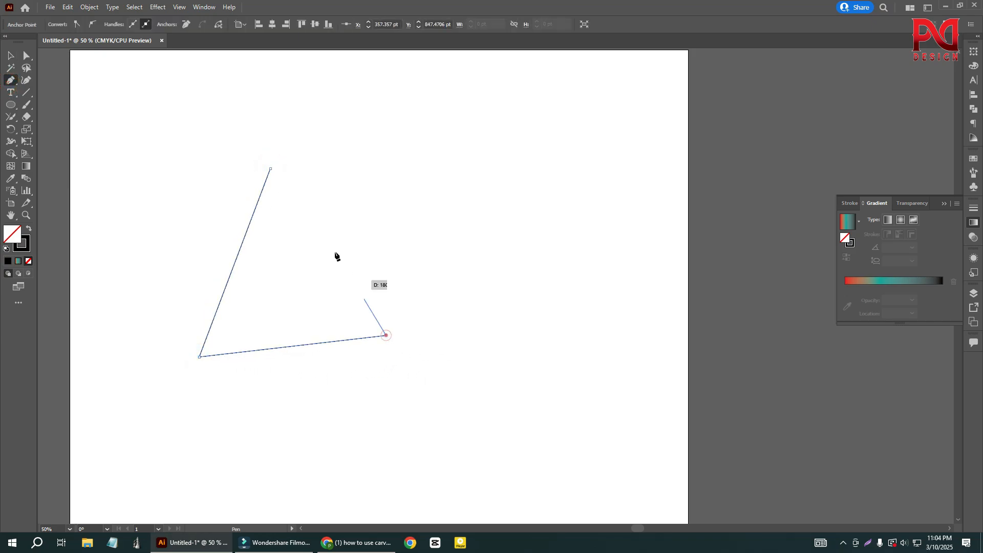
pyautogui.click(291, 168)
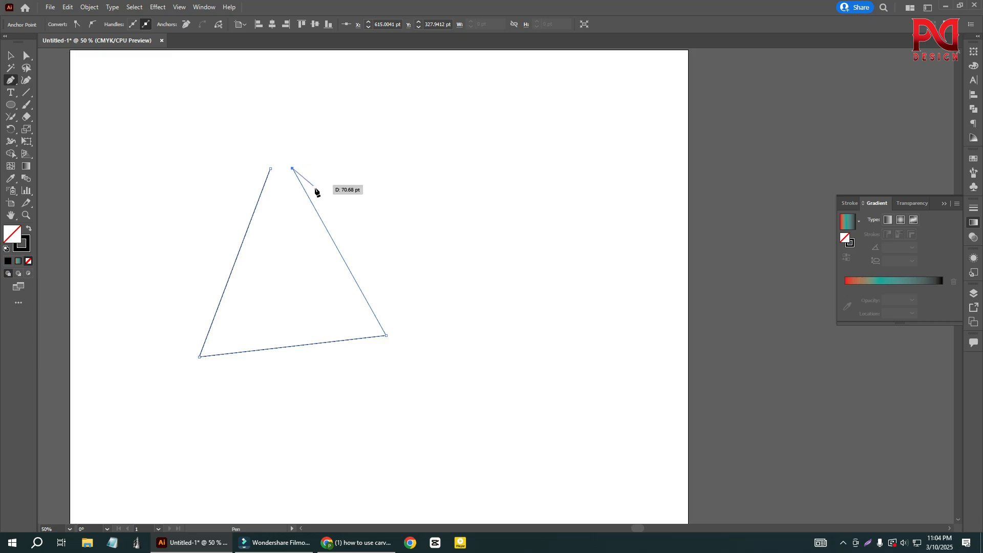
pyautogui.click(11, 54)
pyautogui.click(93, 114)
pyautogui.scroll(1, 276, 179)
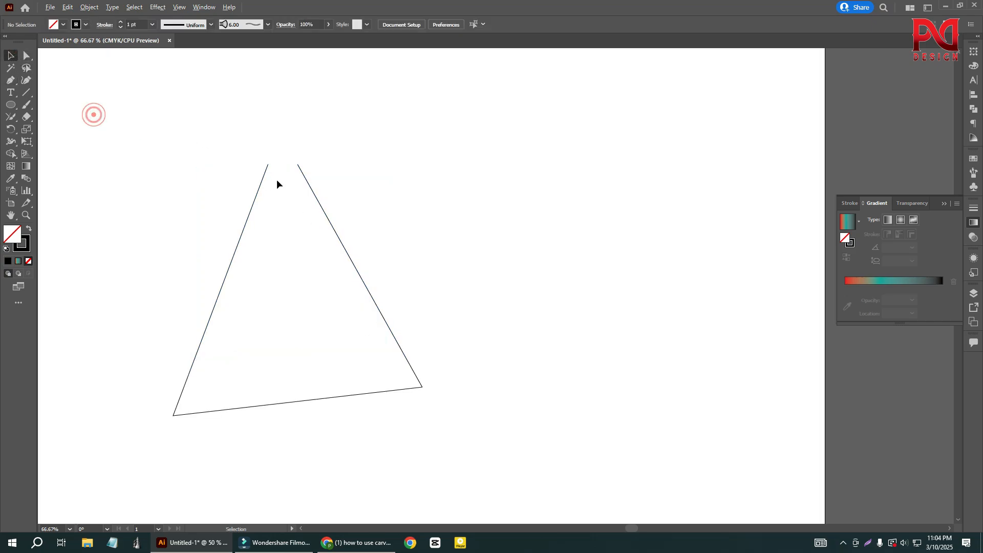
pyautogui.moveTo(211, 132); pyautogui.dragTo(310, 190)
pyautogui.rightClick(267, 168)
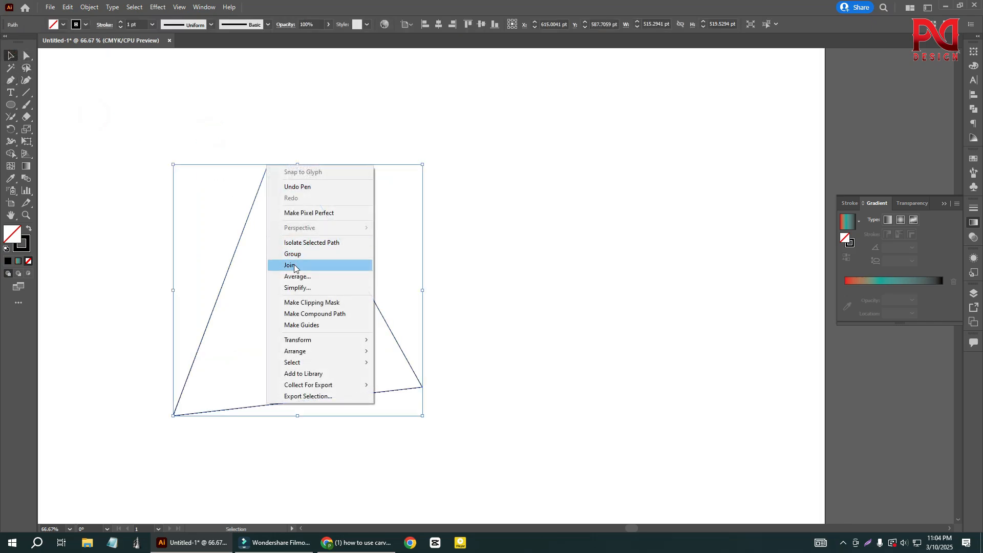
pyautogui.click(307, 257)
pyautogui.press('a')
# - Connect the triangle's two open top ends with a straight segment using the Join command
pyautogui.rightClick(285, 180)
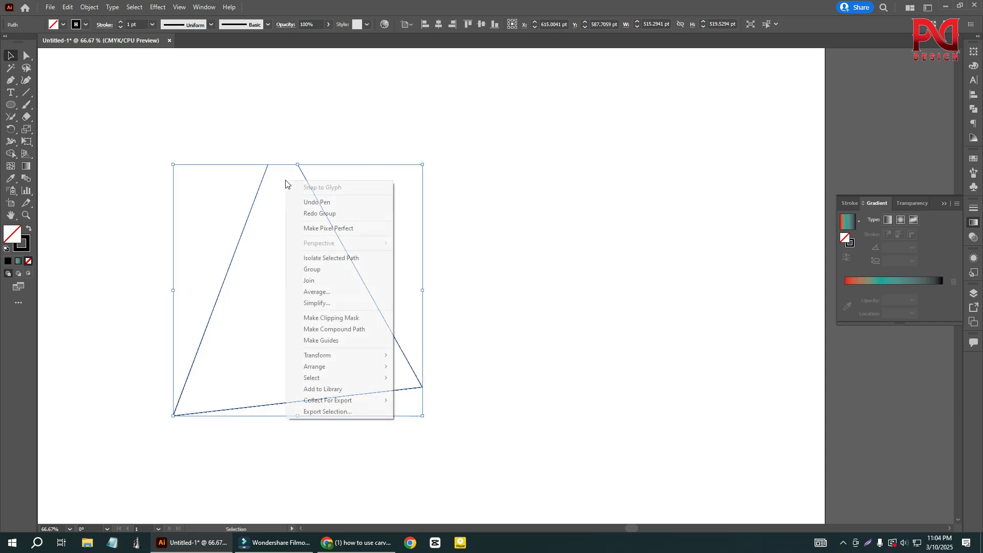
pyautogui.click(333, 289)
pyautogui.click(432, 233)
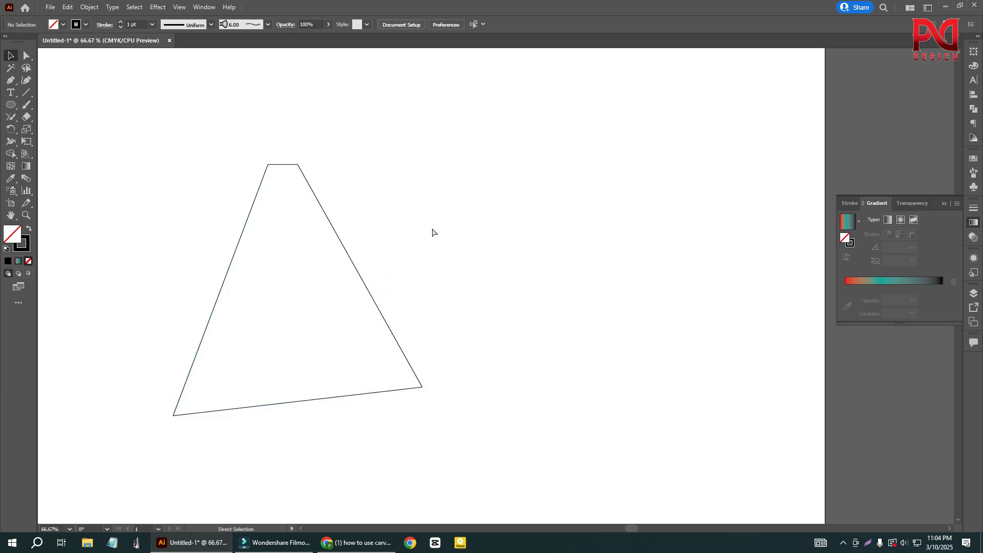
# - Undo the straight segment and extend the triangle's open ends into a single top corner with the Join tool
pyautogui.hotkey('ctrl', 'a')
pyautogui.click(11, 121)
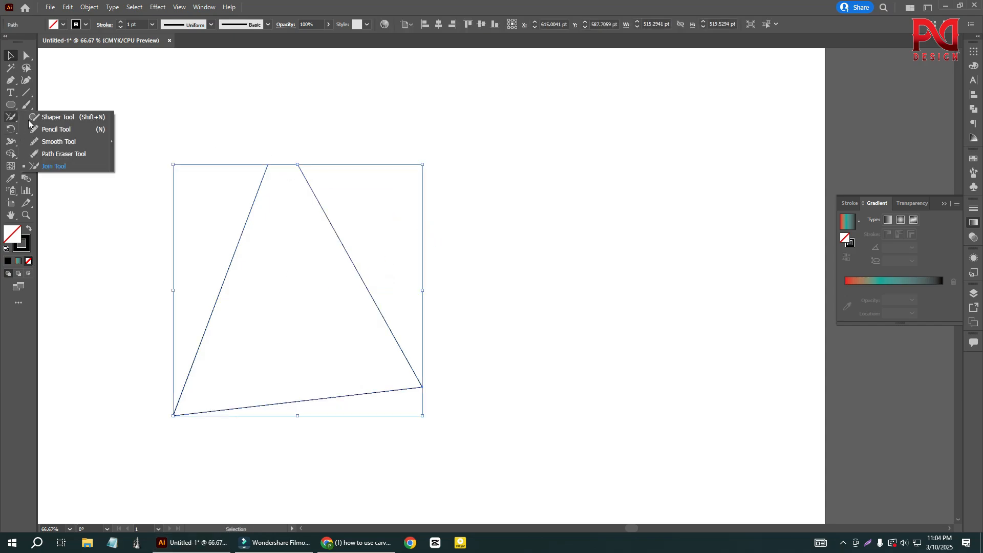
pyautogui.click(48, 168)
pyautogui.scroll(2, 279, 159)
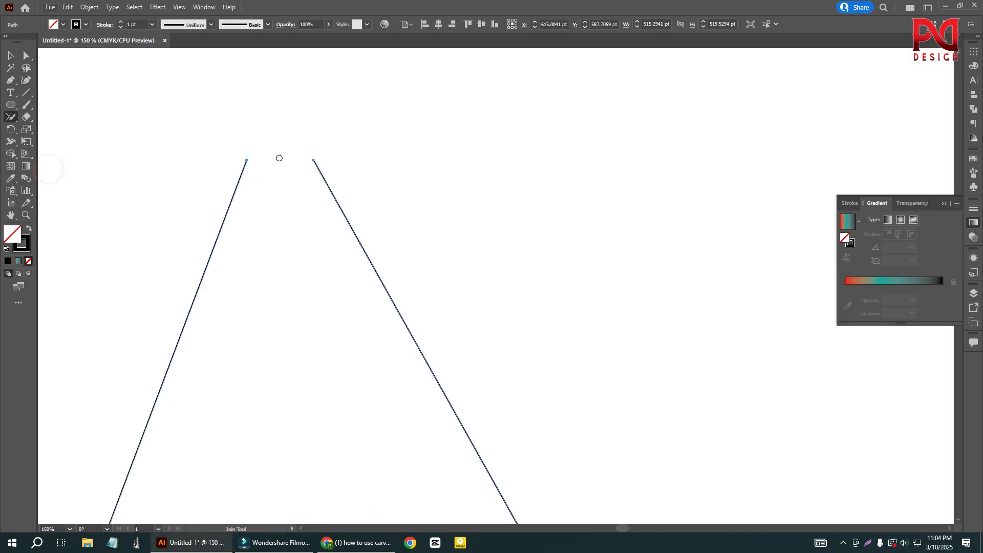
pyautogui.moveTo(261, 144)
pyautogui.mouseDown()
pyautogui.moveTo(229, 163)
pyautogui.moveTo(307, 184)
pyautogui.moveTo(341, 175)
pyautogui.moveTo(314, 153)
pyautogui.moveTo(245, 134)
pyautogui.mouseUp()
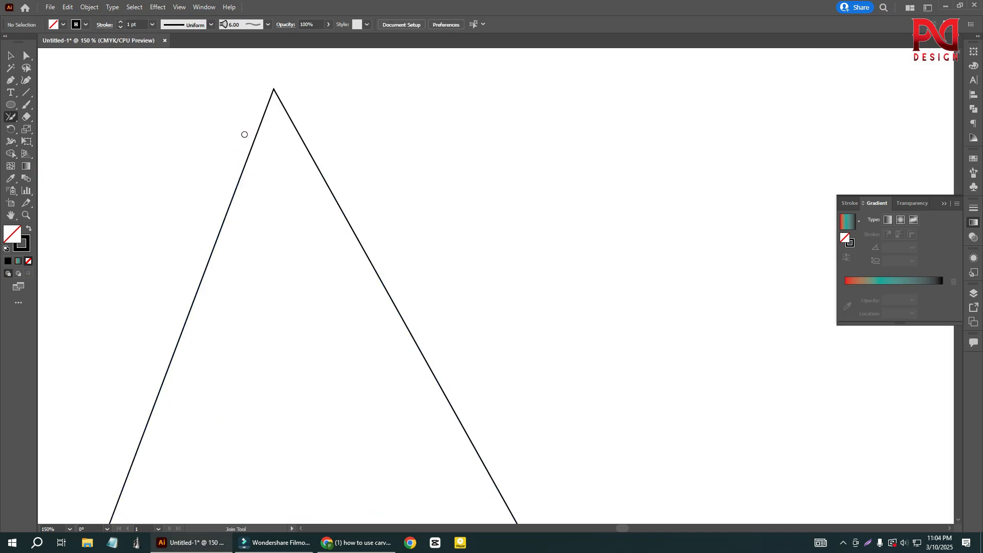
pyautogui.click(10, 56)
pyautogui.click(147, 162)
# - Delete the closed triangle to leave the artboard empty
pyautogui.scroll(-4, 330, 246)
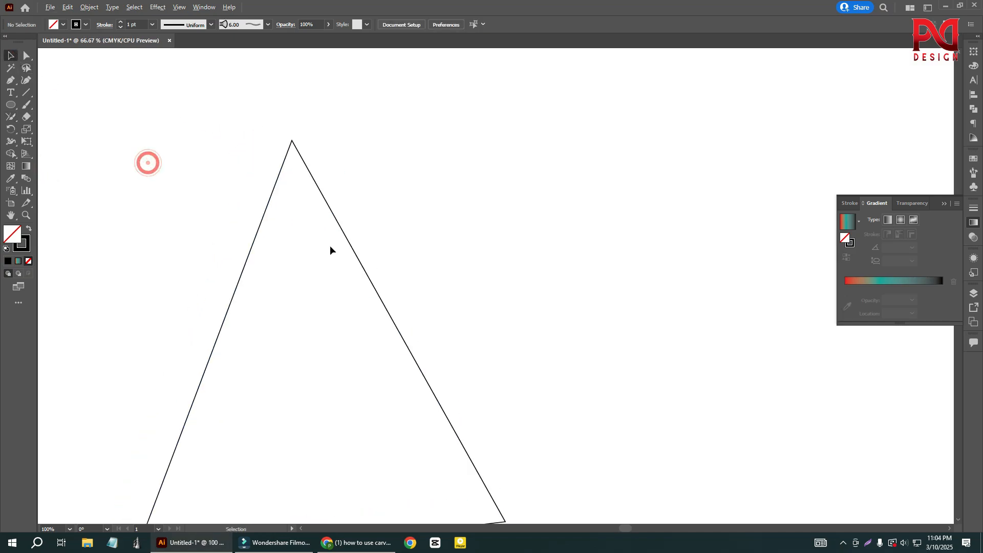
pyautogui.moveTo(208, 175); pyautogui.dragTo(374, 314)
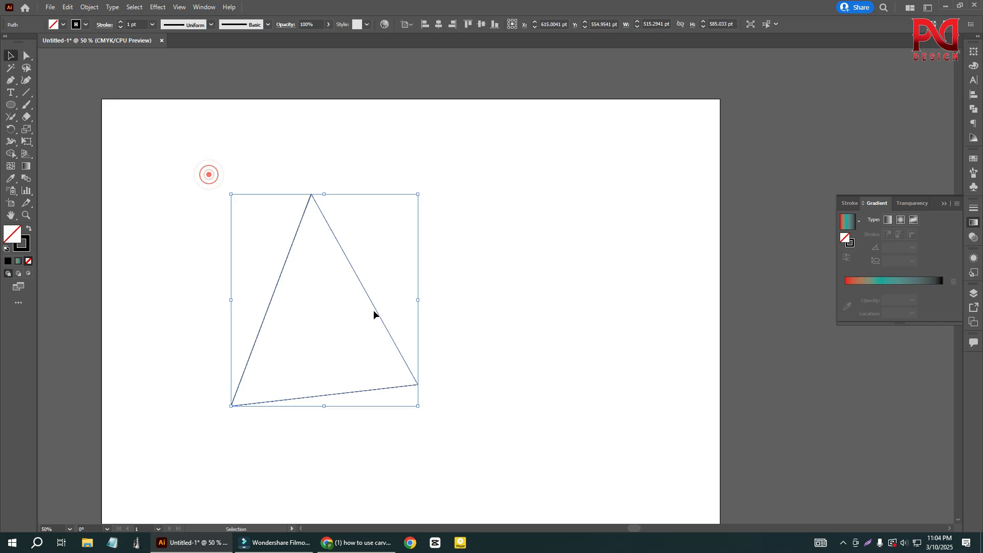
pyautogui.press('Delete')
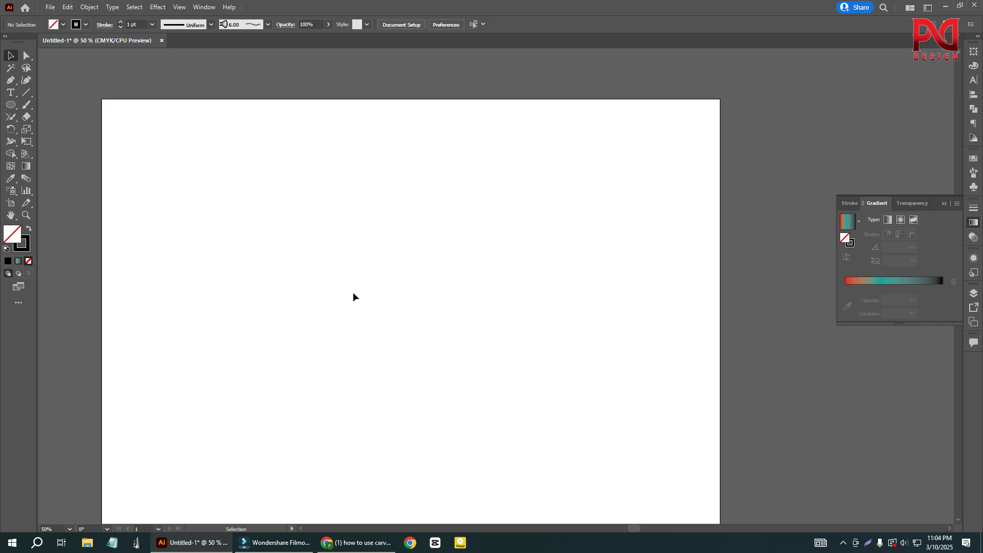
# - Show the freehand tool group that contains the Shaper, Pencil, Smooth, Path Eraser and Join tools
pyautogui.click(10, 117)
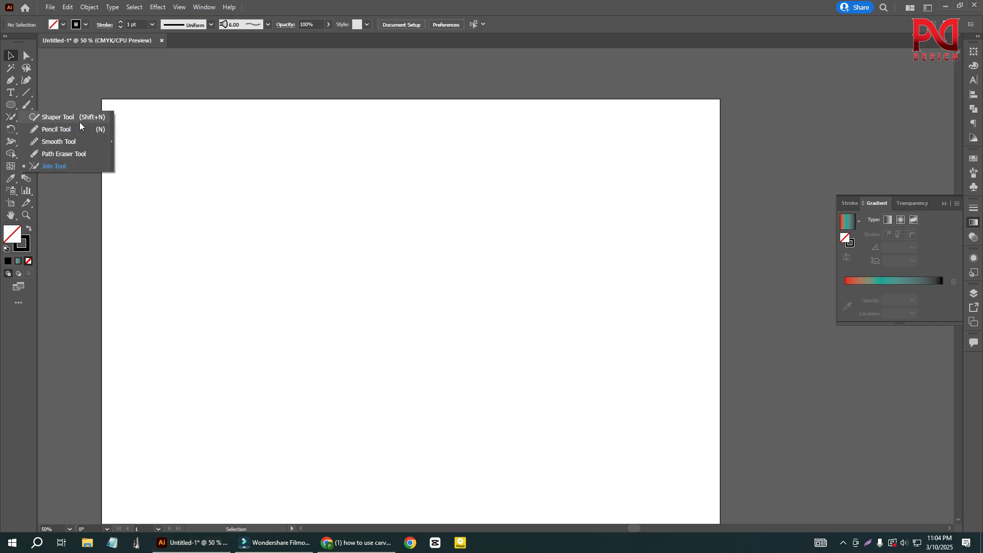